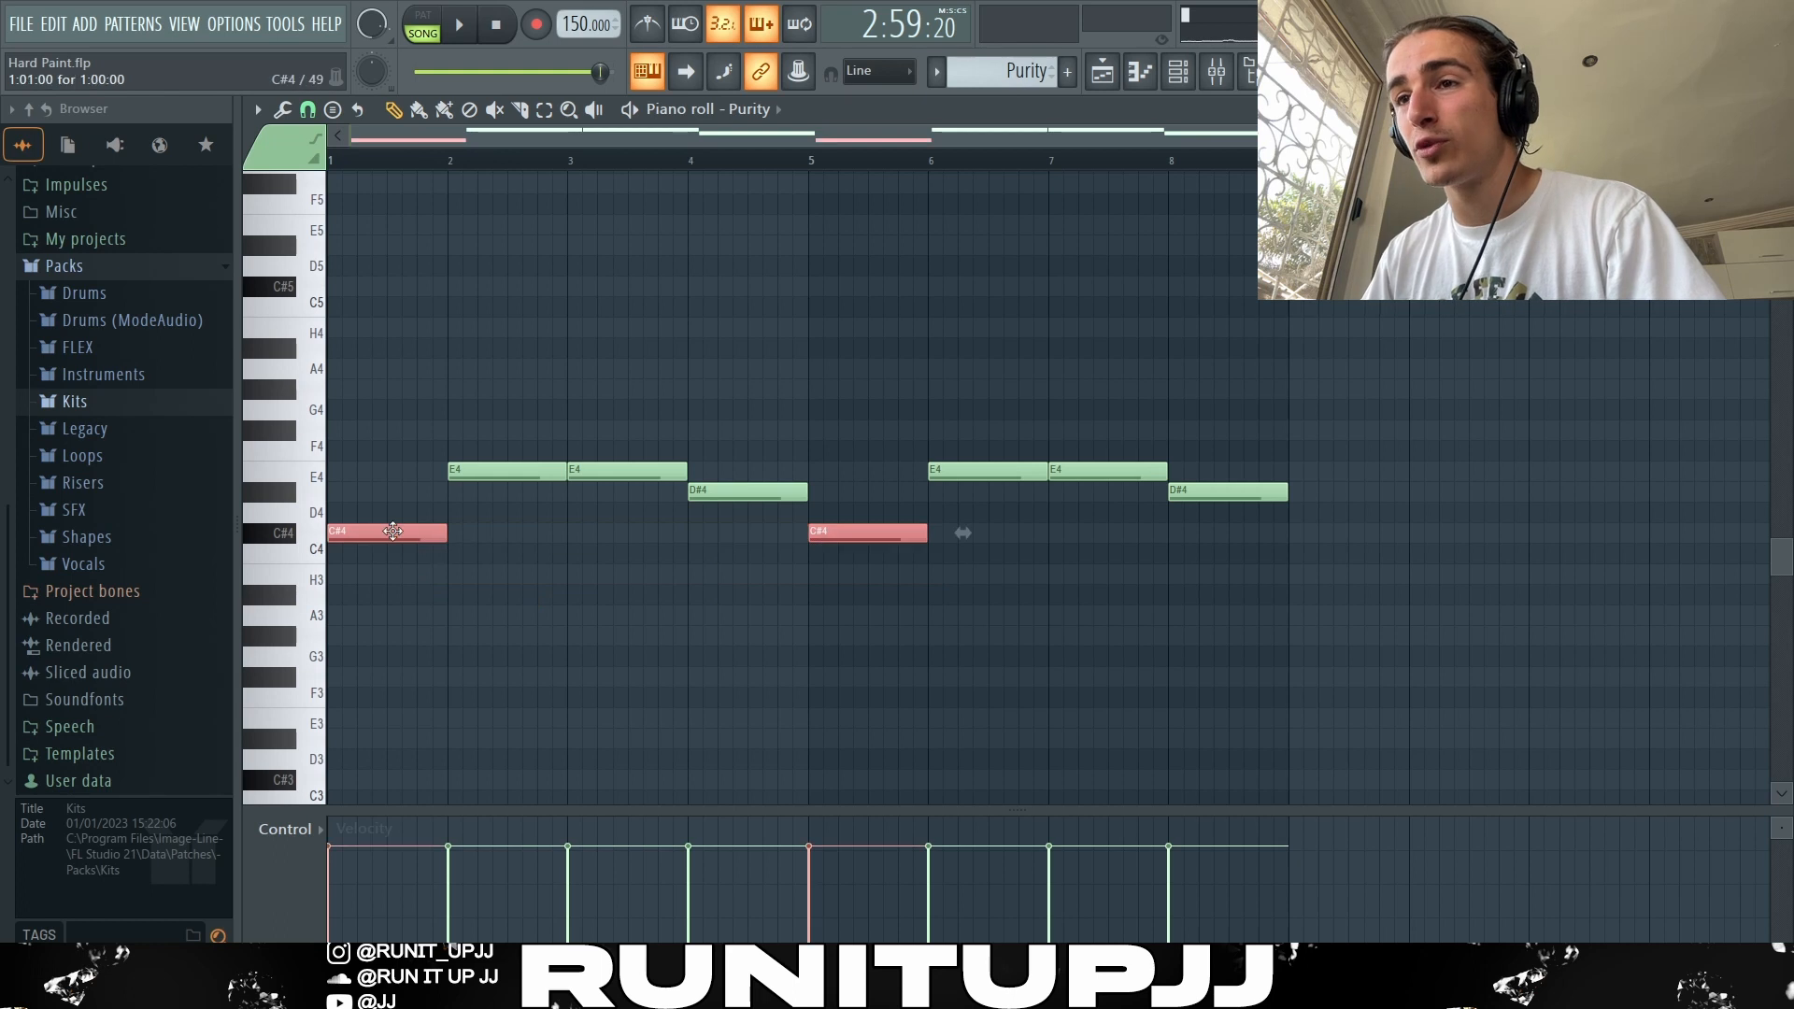
Highlight the E4 and D#4 notes of the Purity melody in the piano roll and play the melody
left_click_drag(472, 465, 1108, 469)
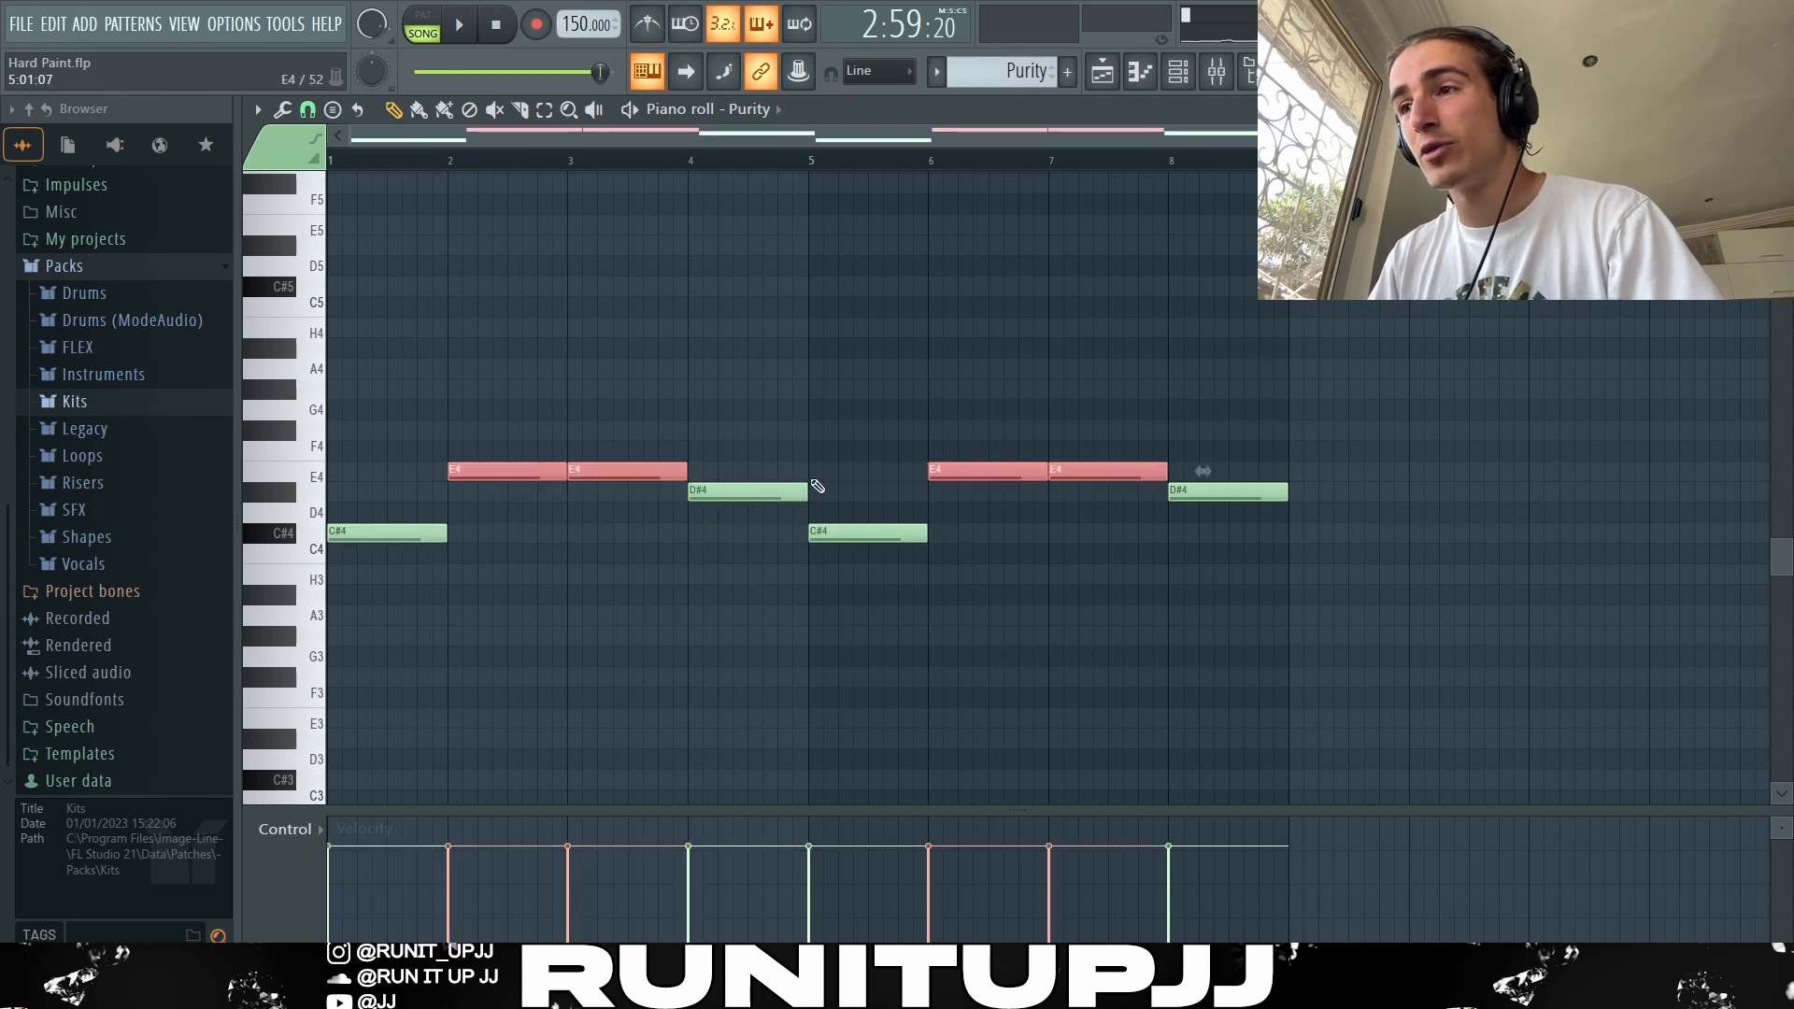
left_click_drag(757, 492, 548, 443)
right_click(1321, 520)
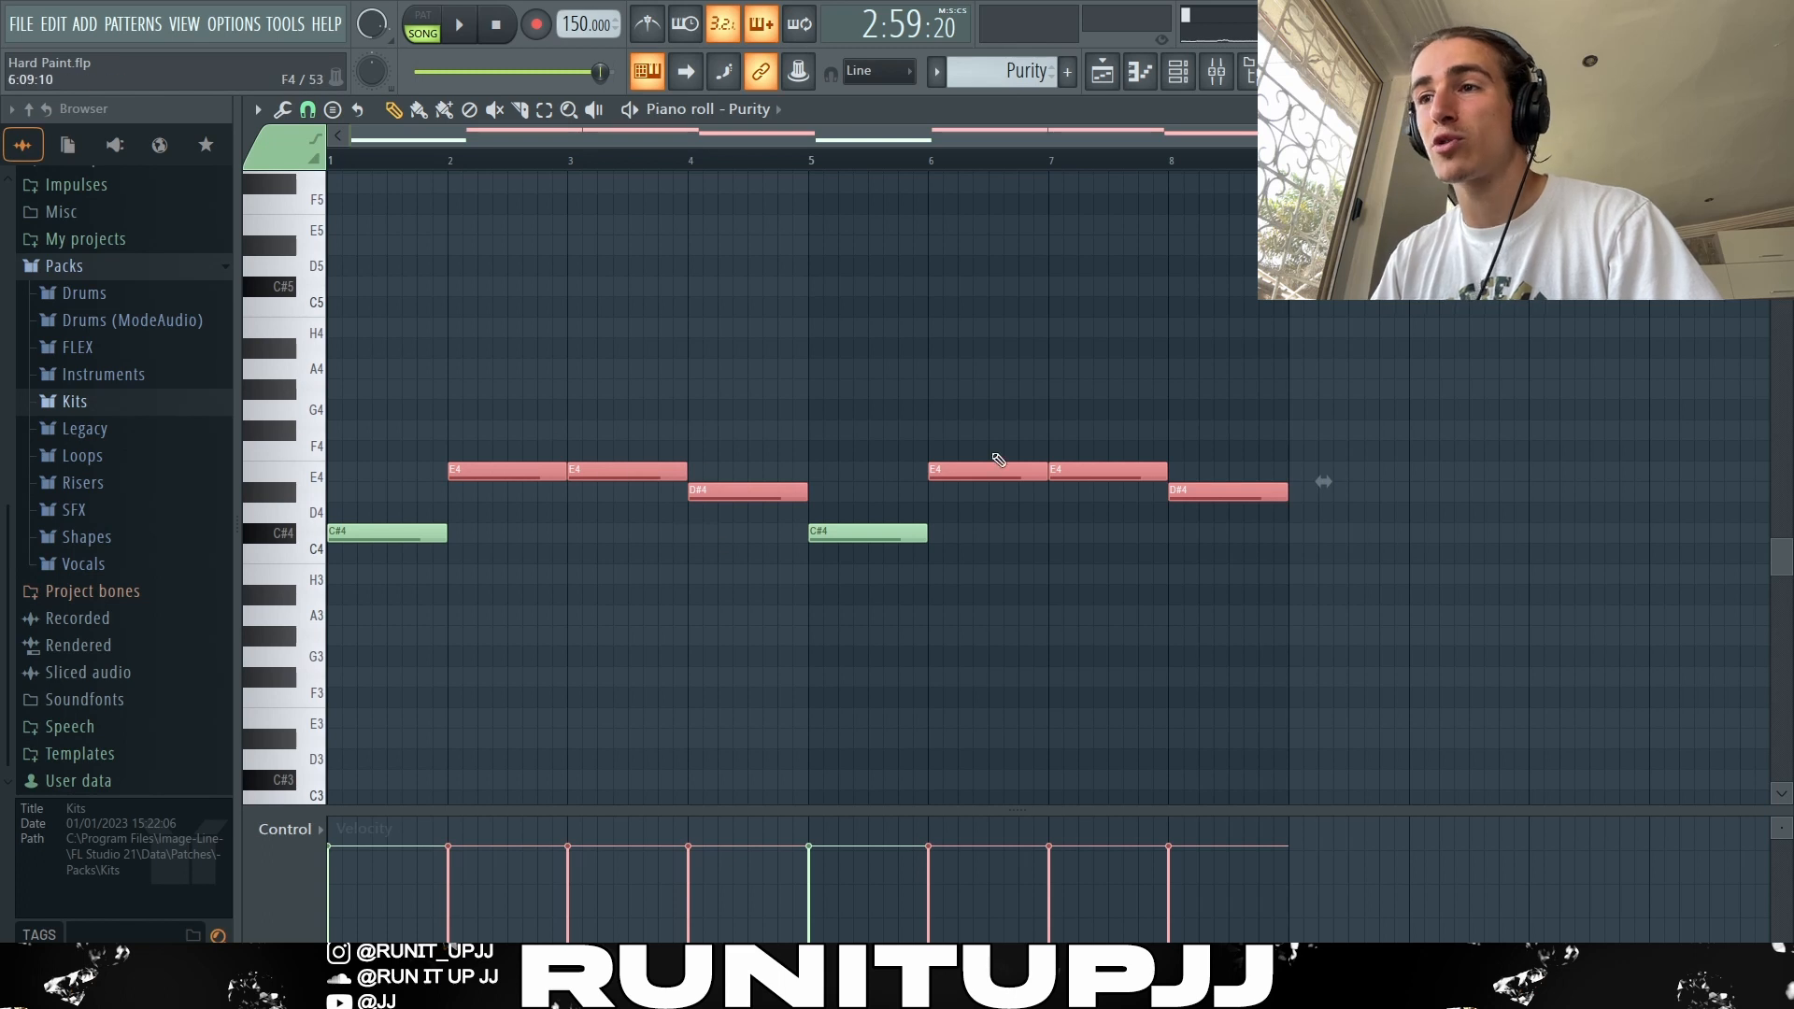
right_click(1422, 586)
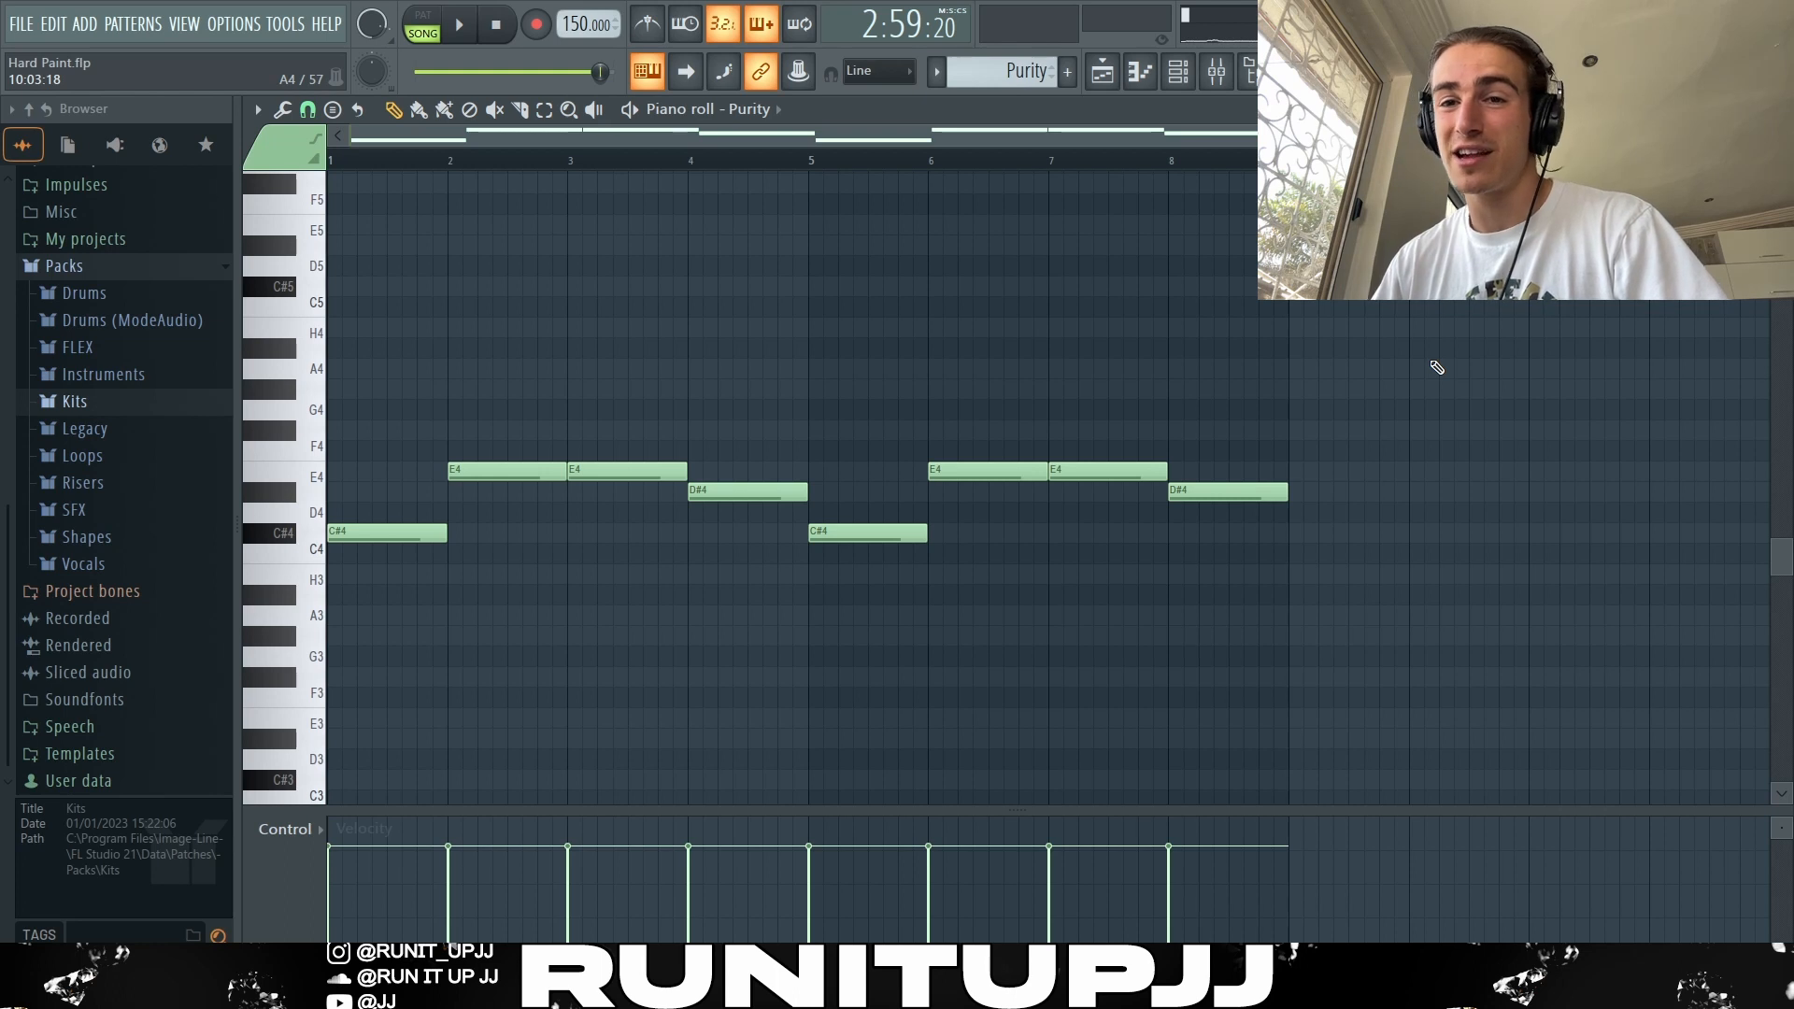
key("space")
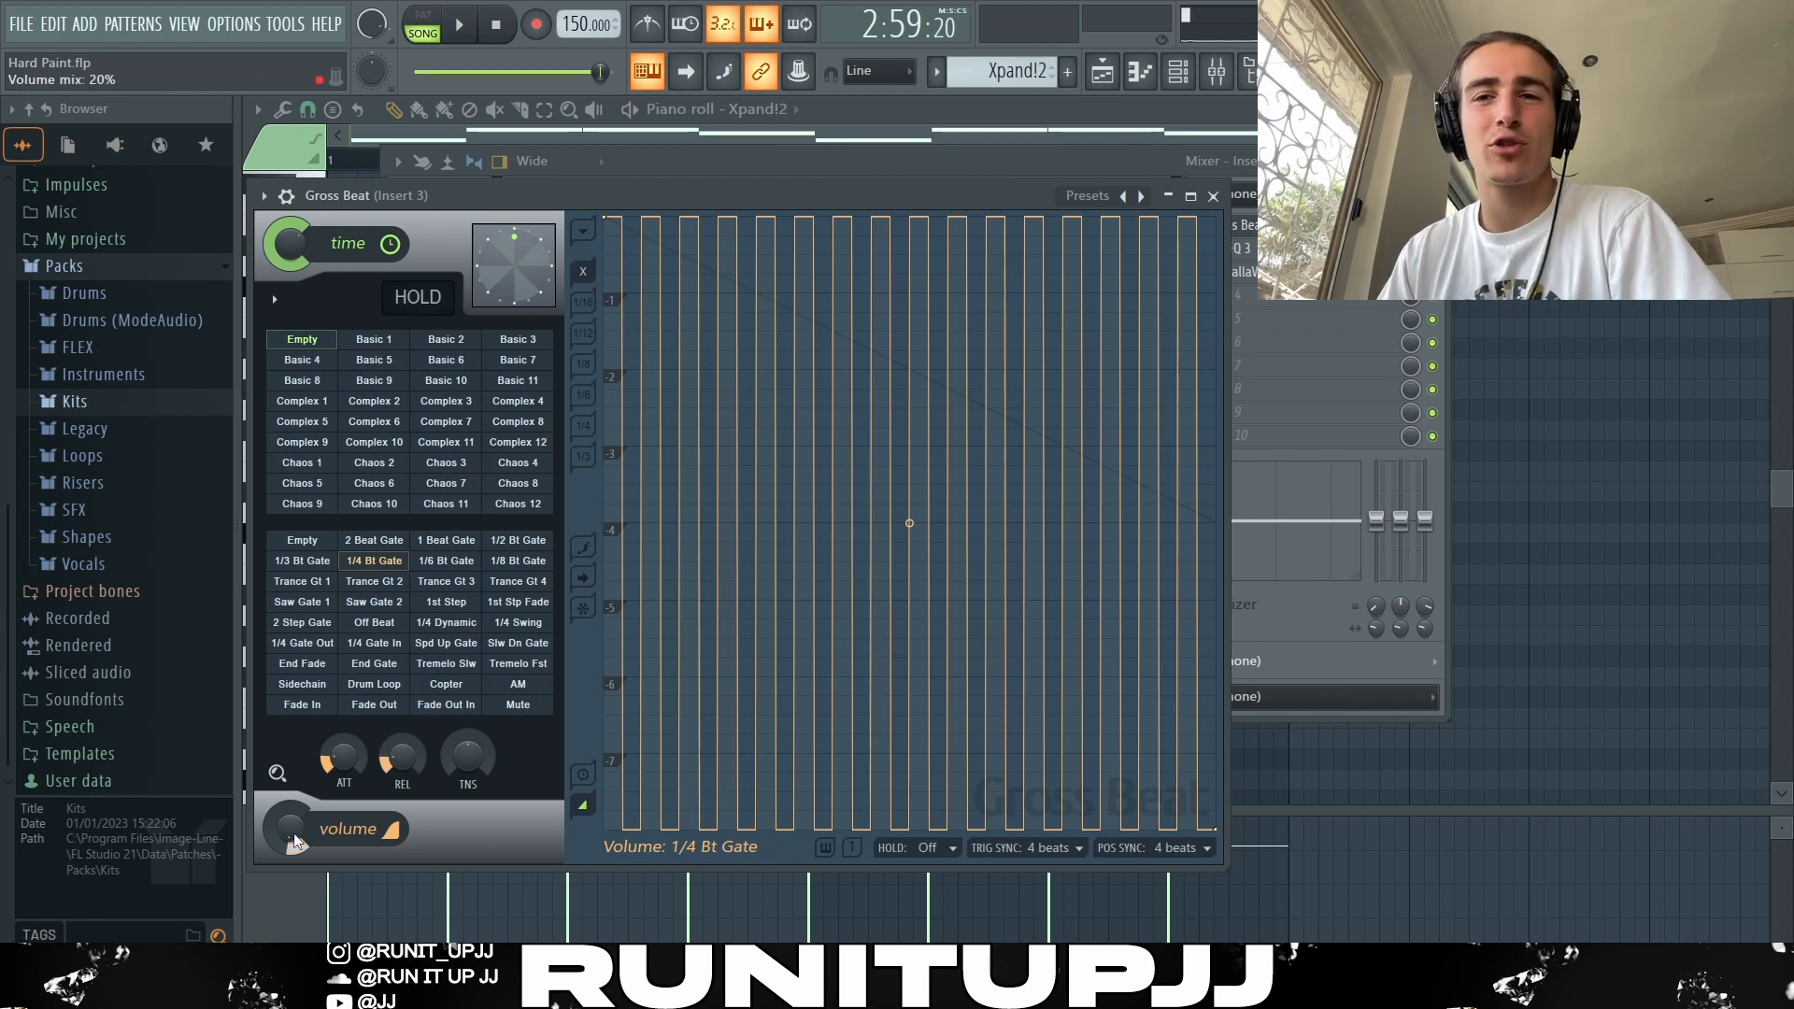
Review the Pro-Q 3 and ValhallaVintageVerb settings on mixer Insert 3 and close the reverb window
left_click(1263, 249)
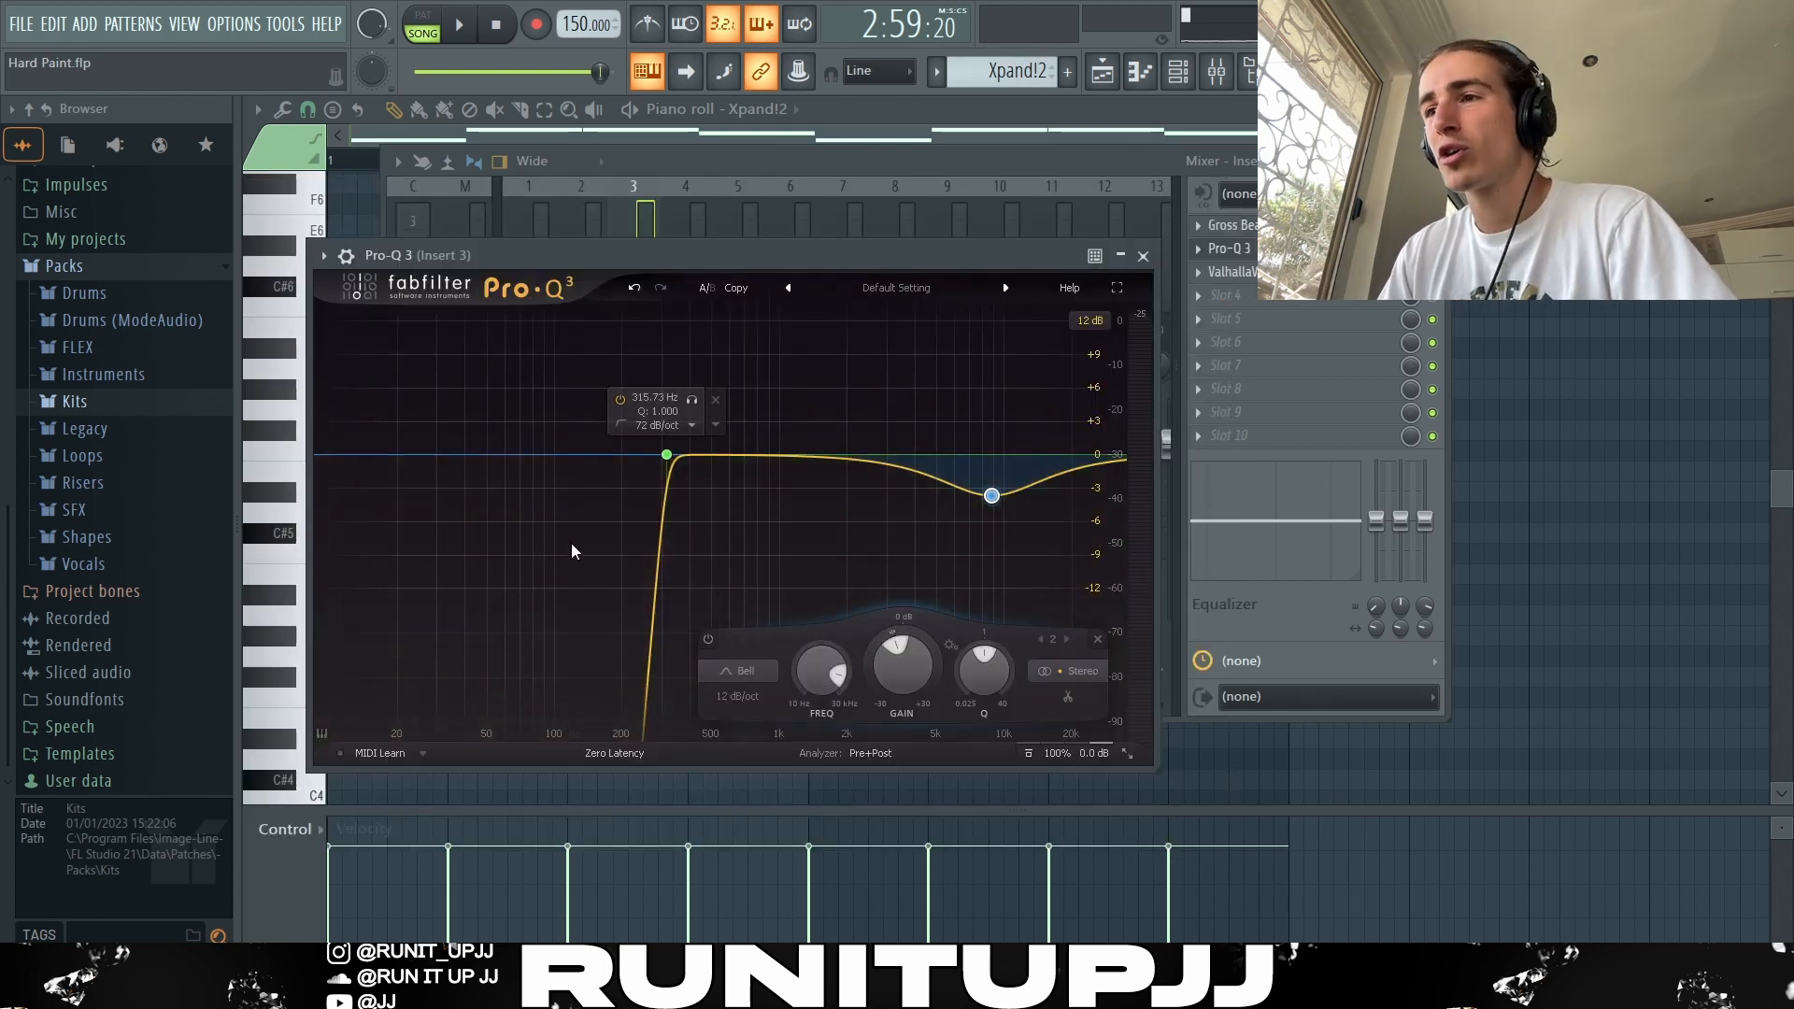
left_click(1232, 272)
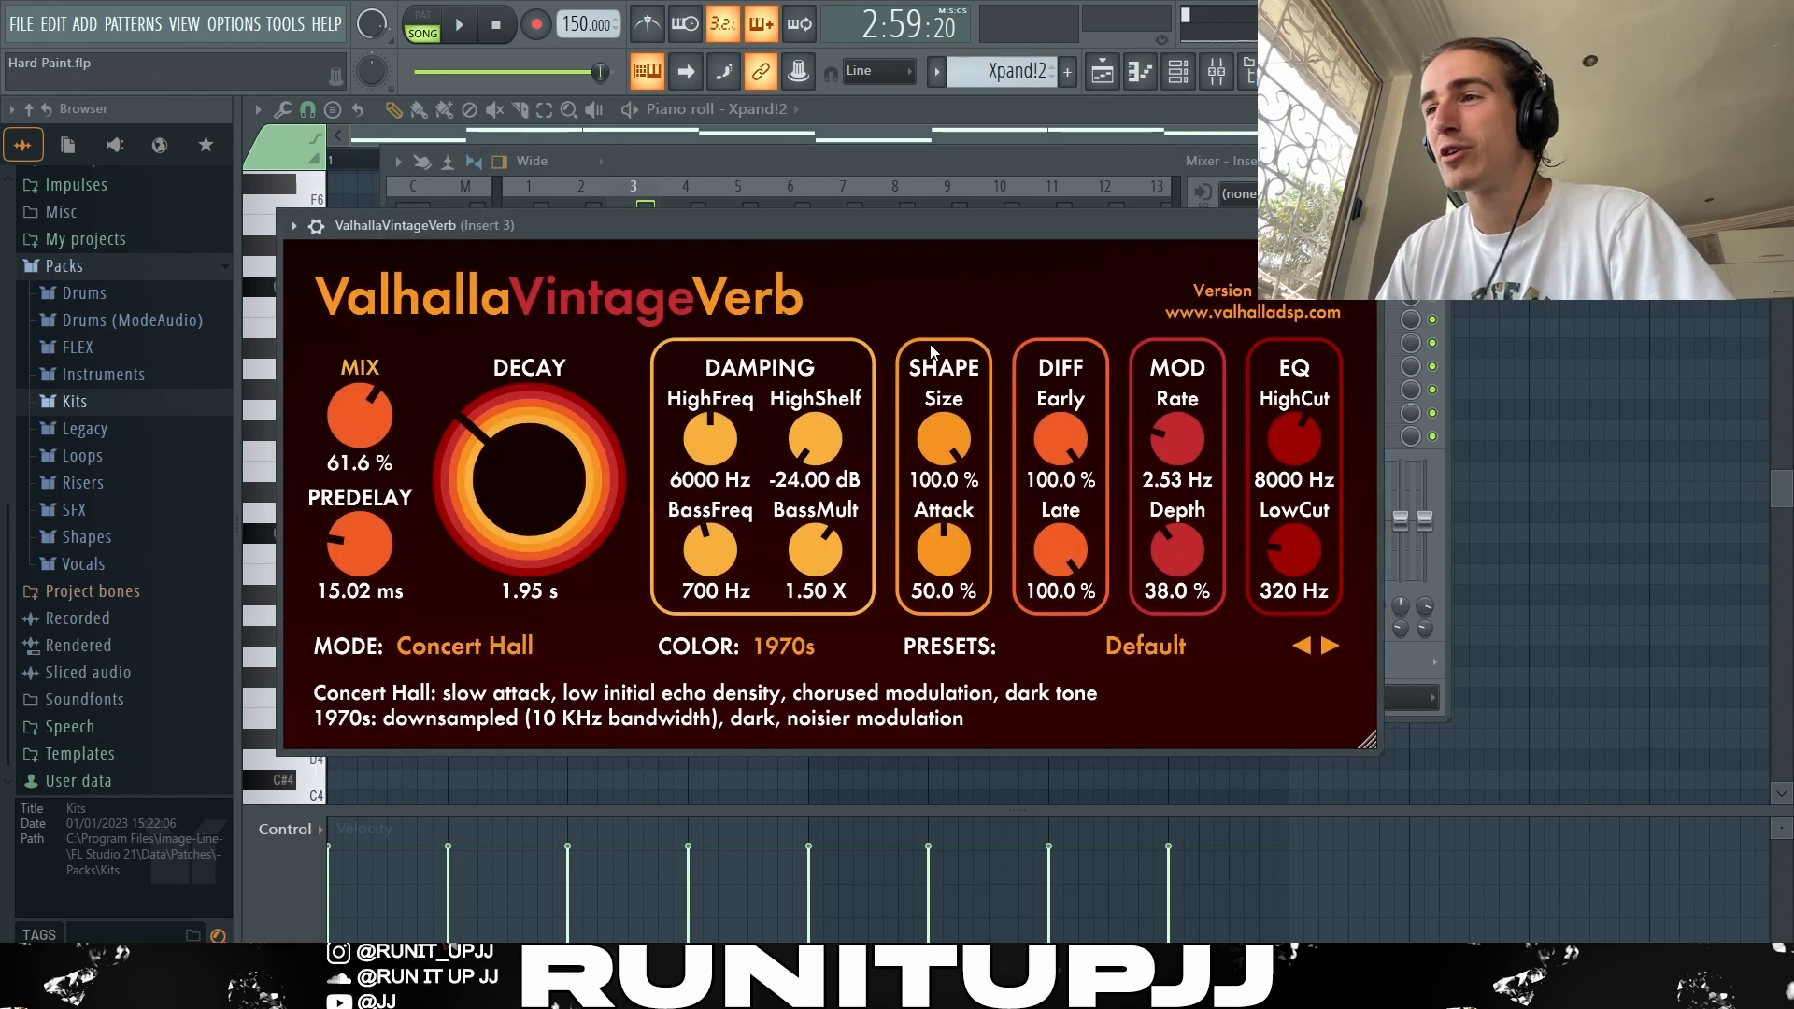
left_click(1368, 225)
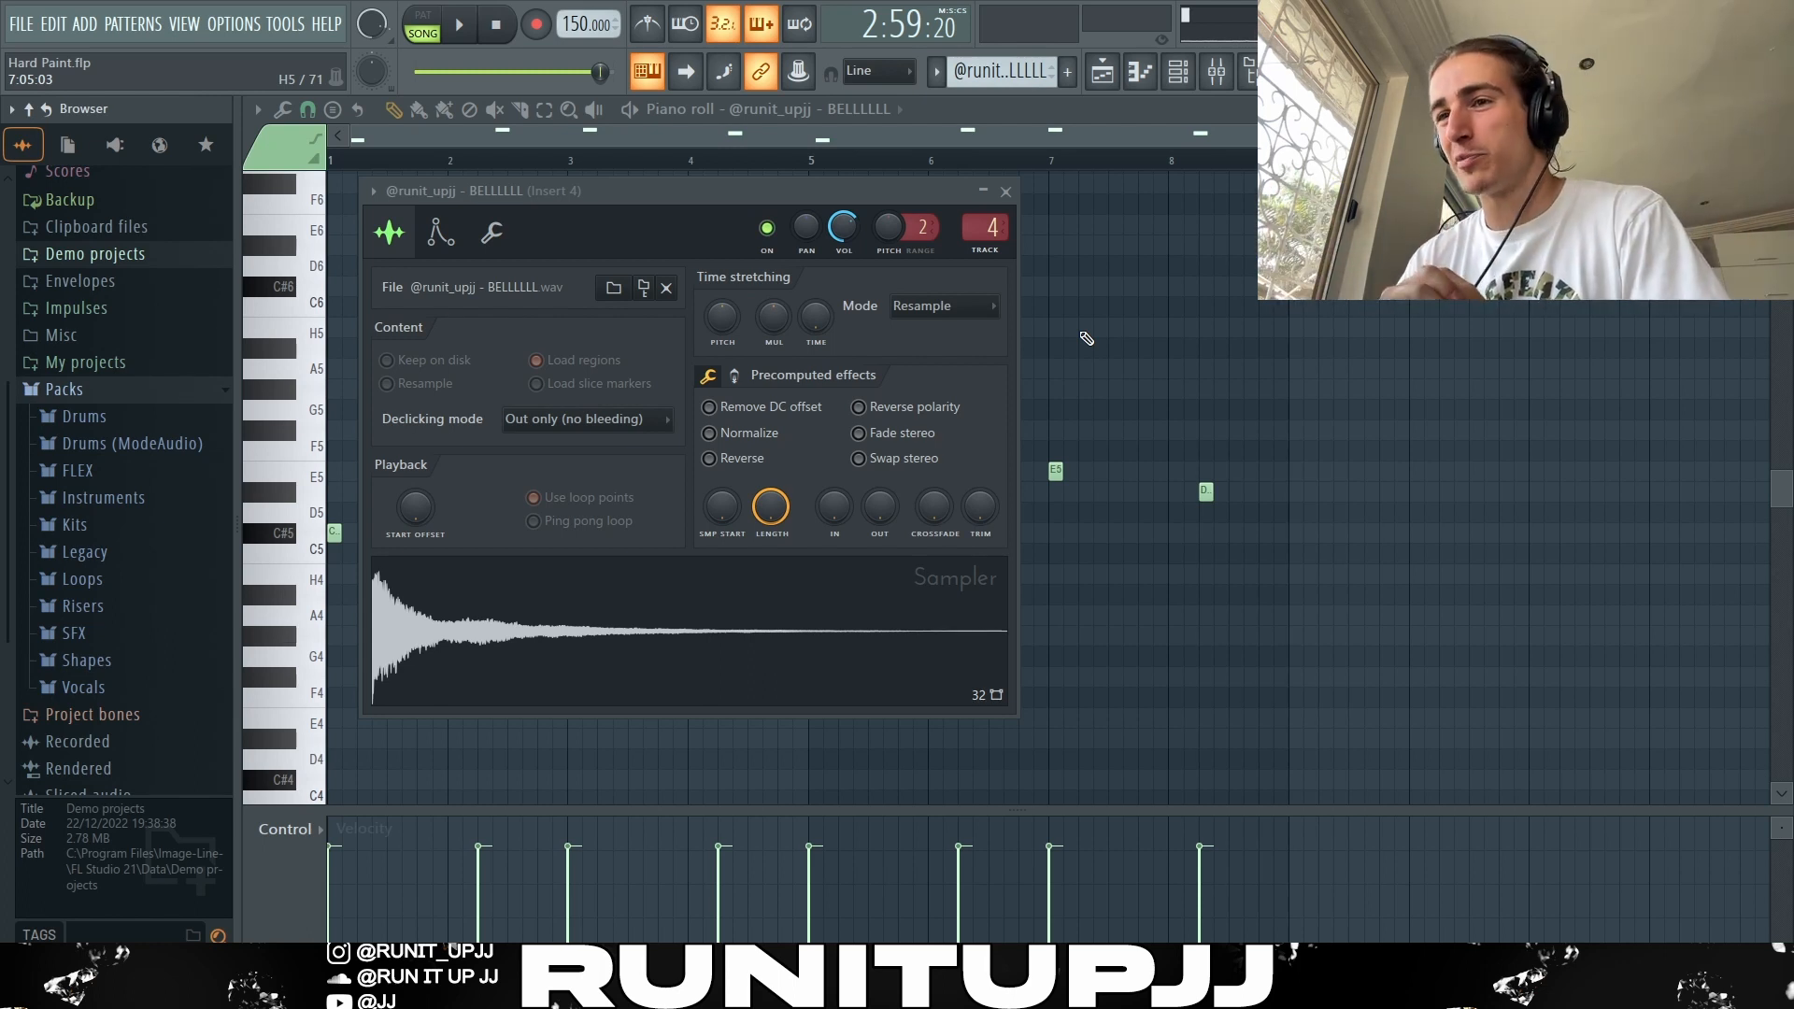
Close the BELLLLLL sampler window, and highlight and listen to the bell pattern's C#5, E5 and D#5 notes
left_click(1005, 191)
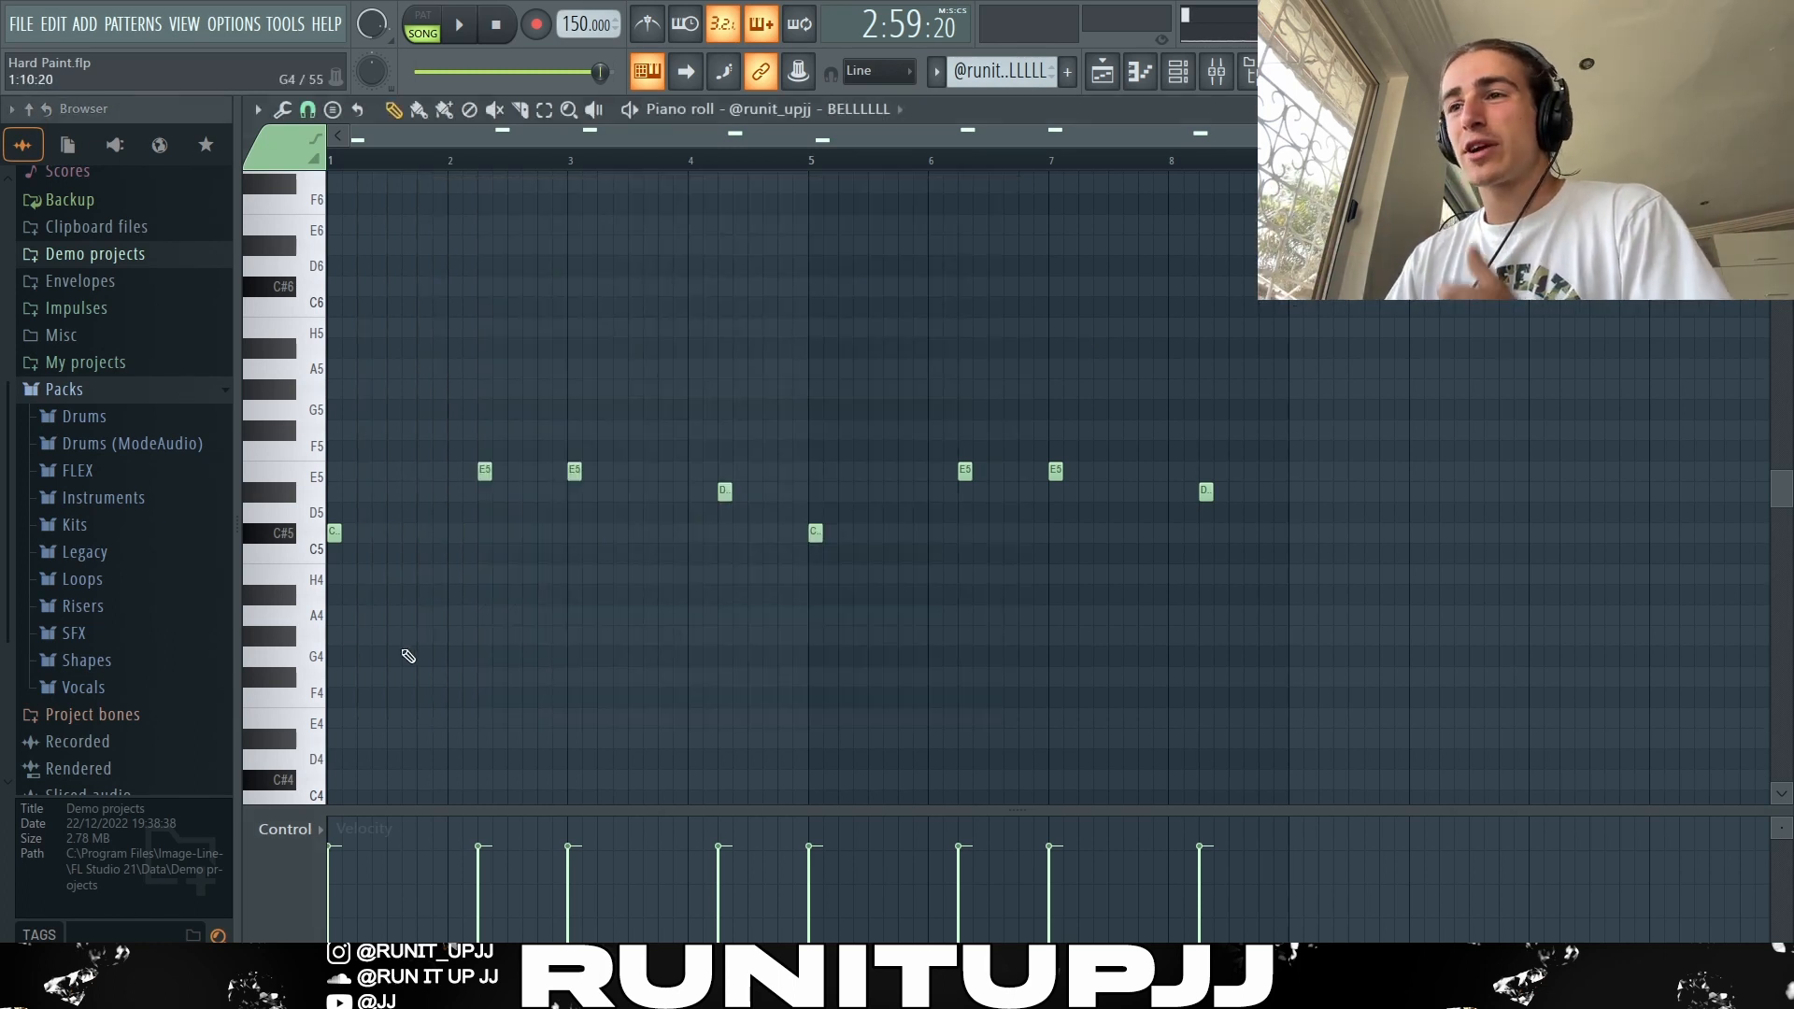
left_click_drag(1254, 558, 281, 439)
left_click(348, 552, "ctrl")
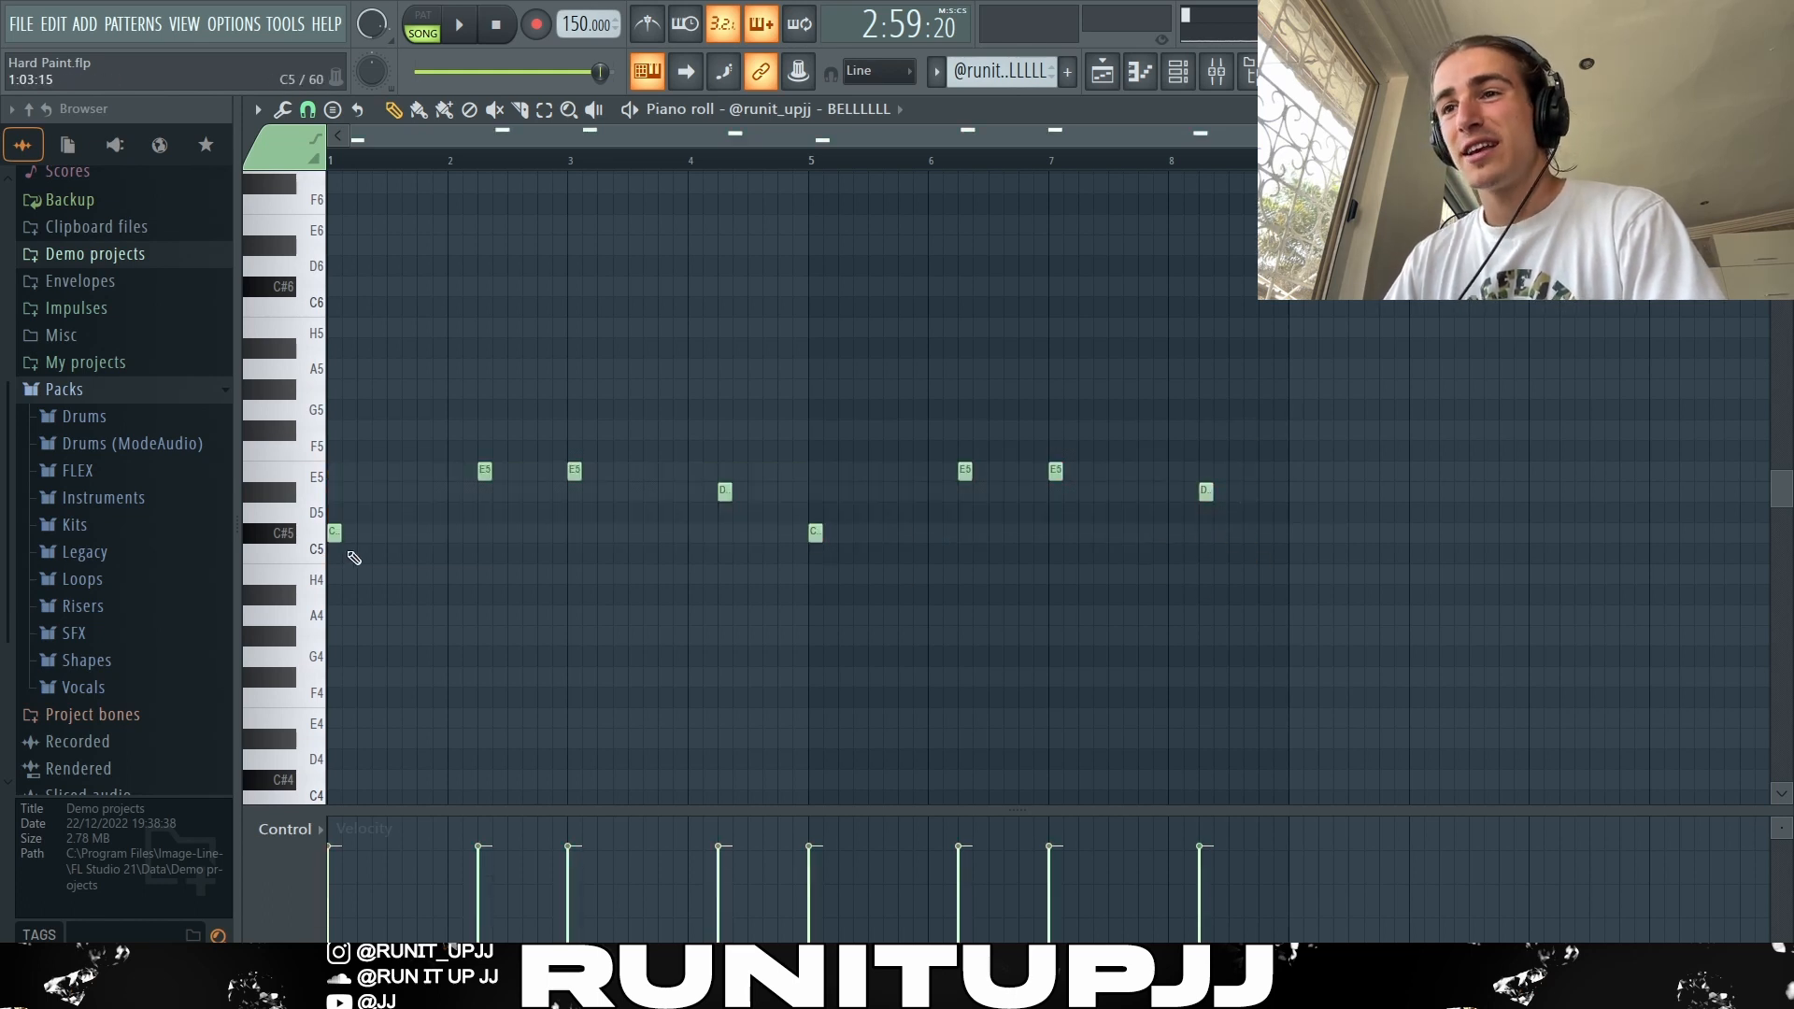
left_click(485, 471, "ctrl")
left_click_drag(551, 446, 747, 528)
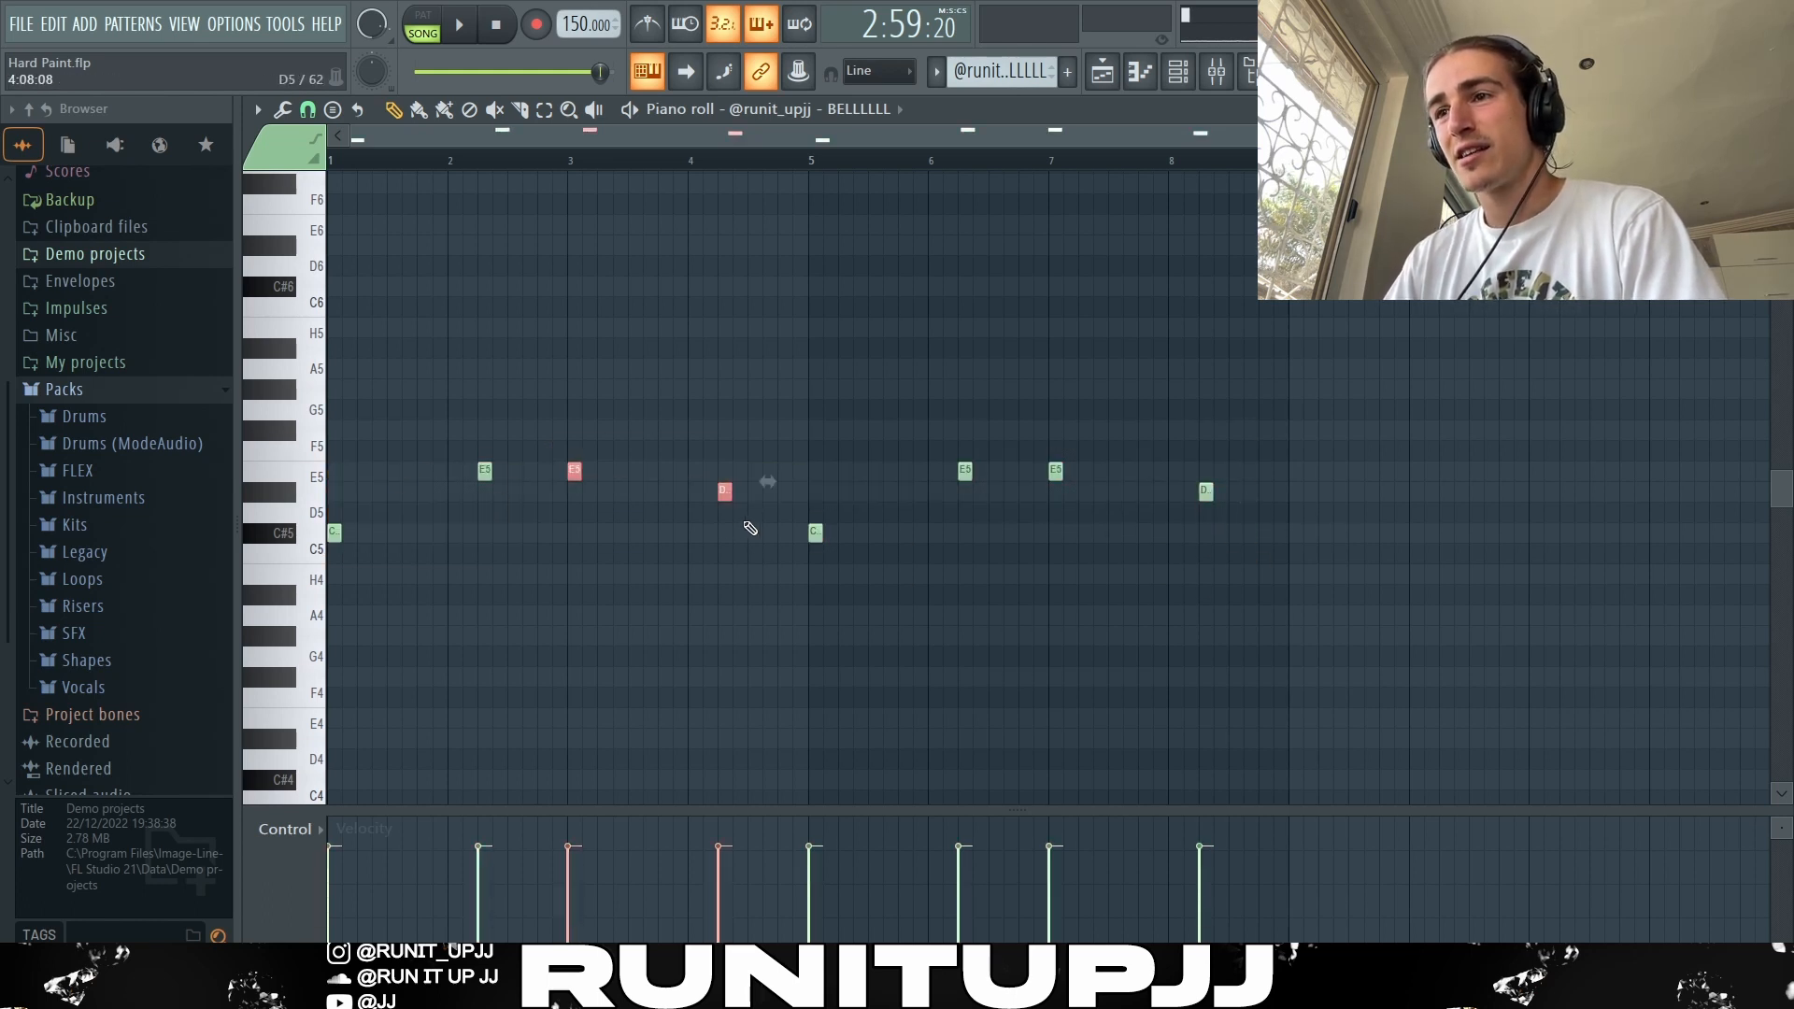
left_click(815, 529)
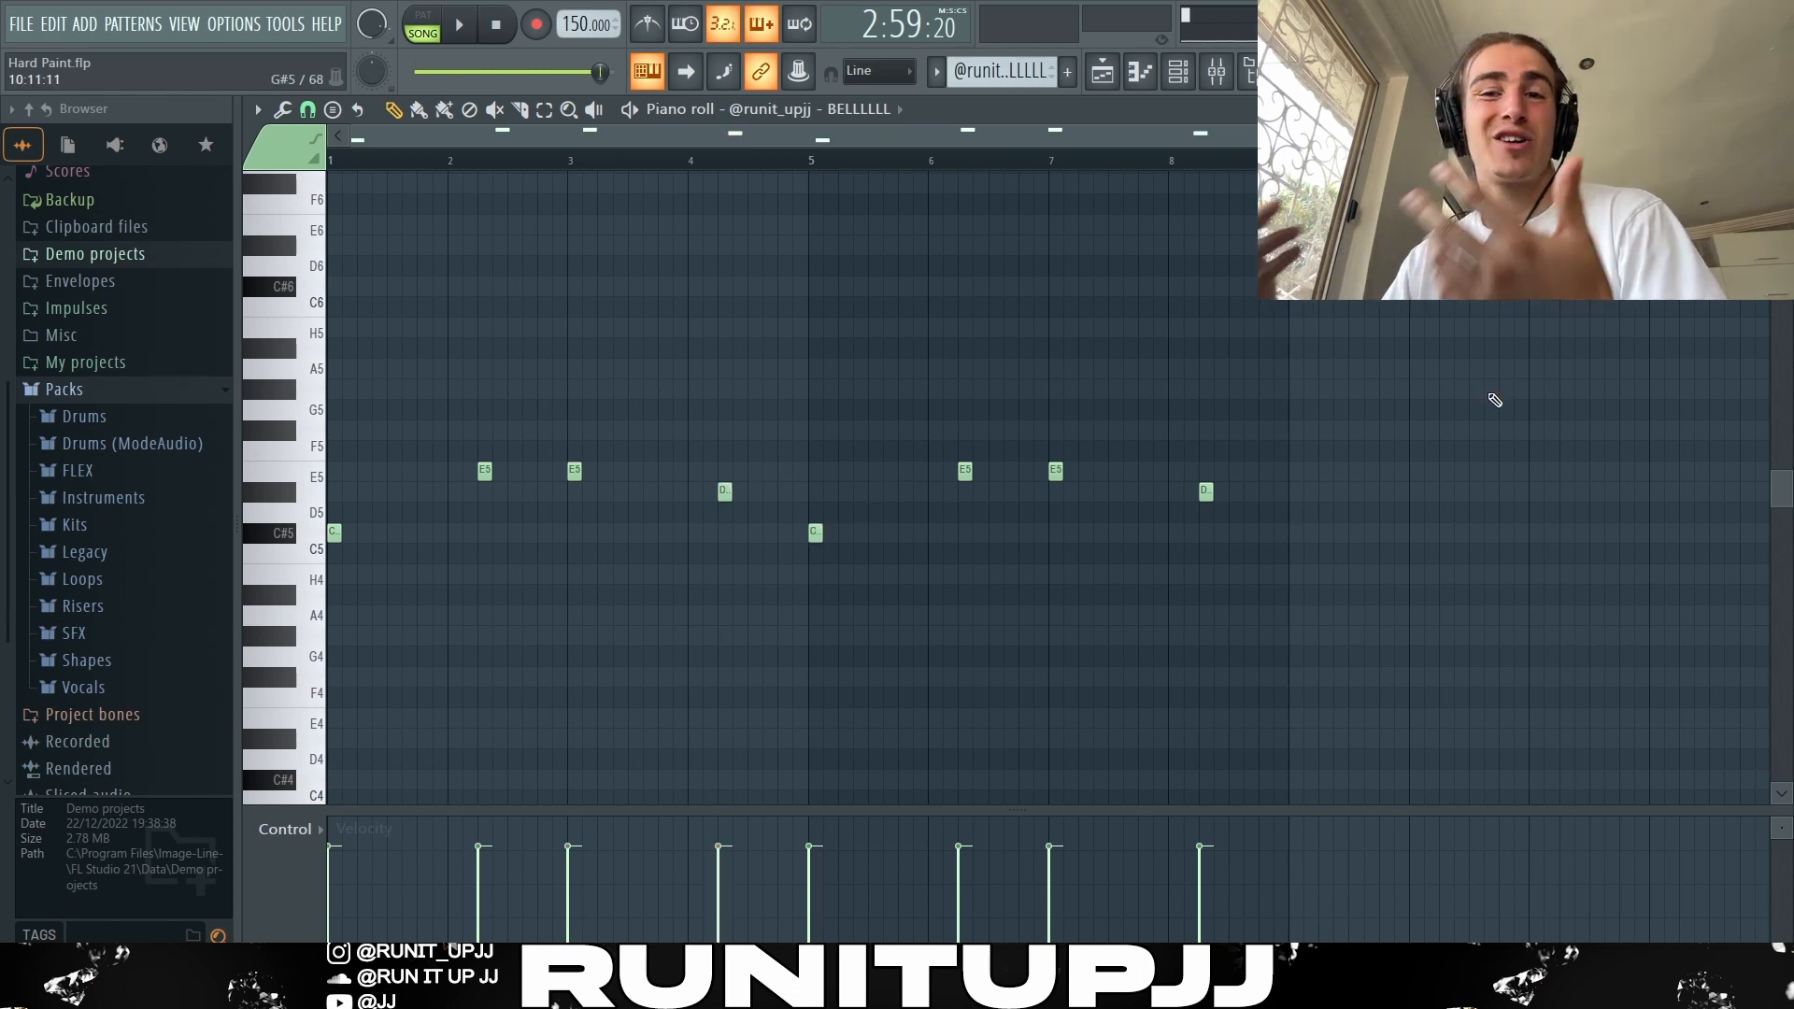
key("space")
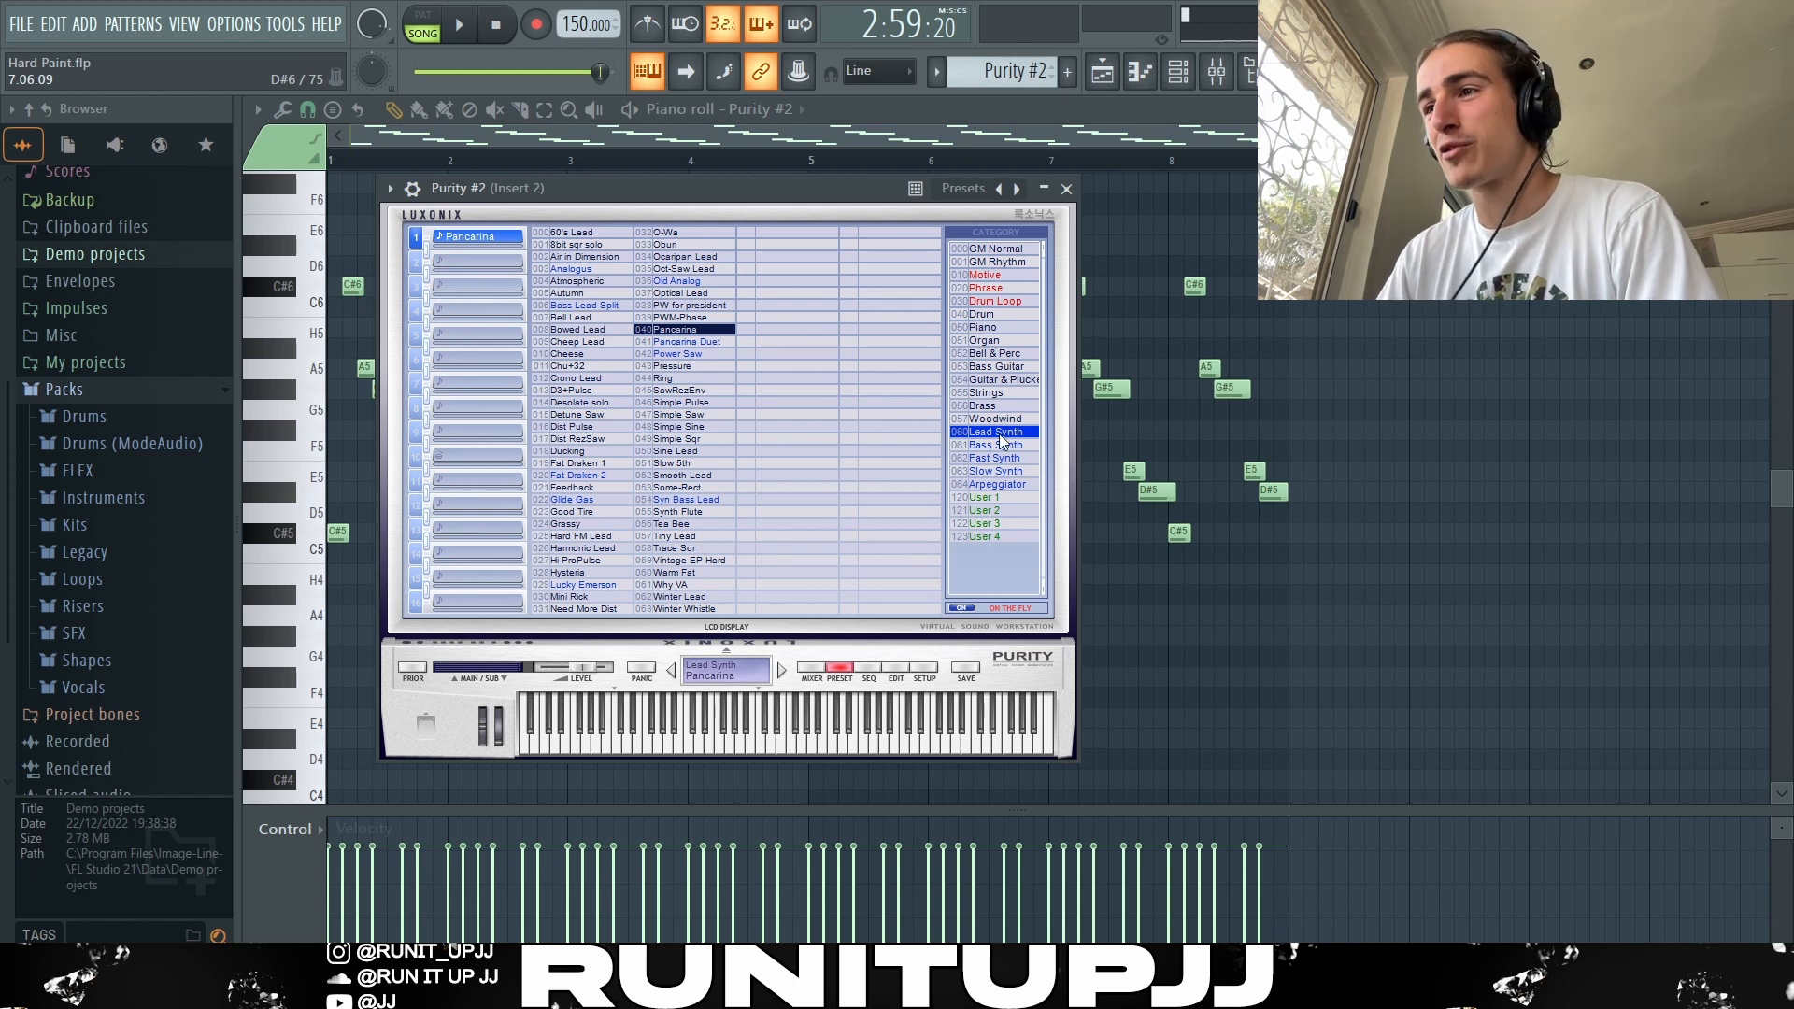
Close the Purity #2 instrument window and highlight its first bar of notes and the repeating A5, G#5, E5 and D#5 notes
left_click(1066, 188)
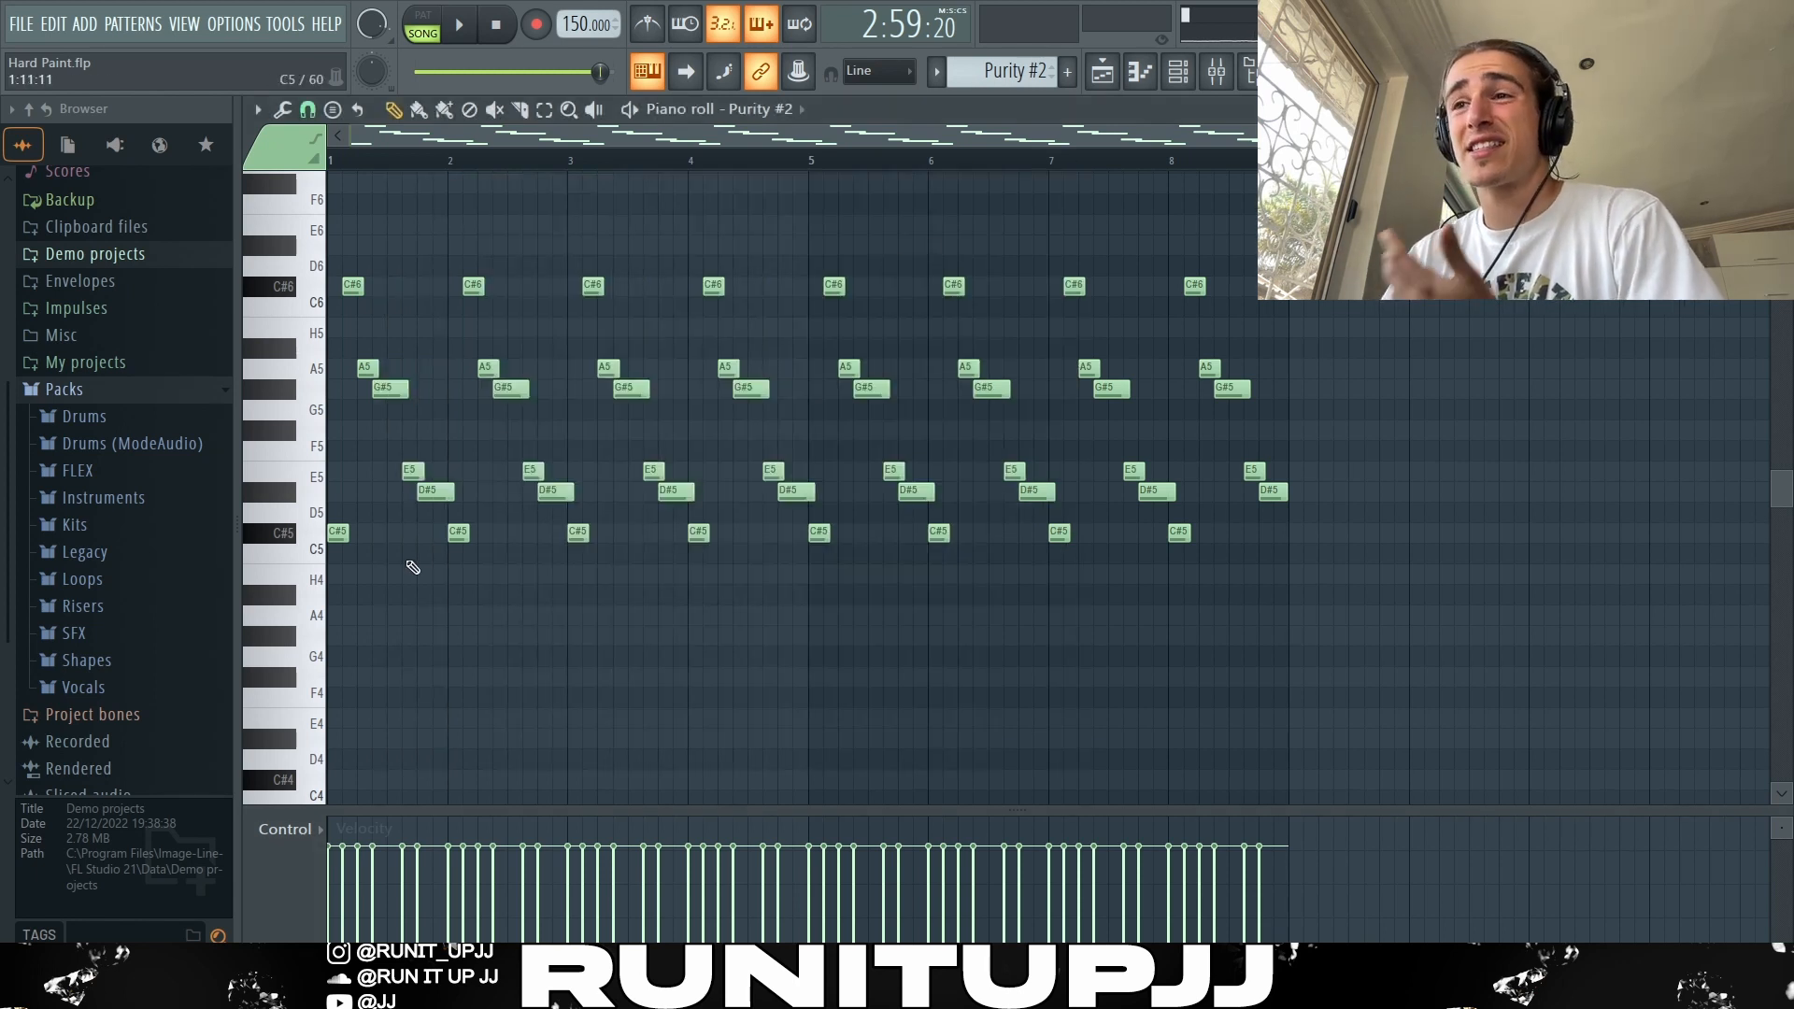
left_click_drag(442, 556, 332, 194)
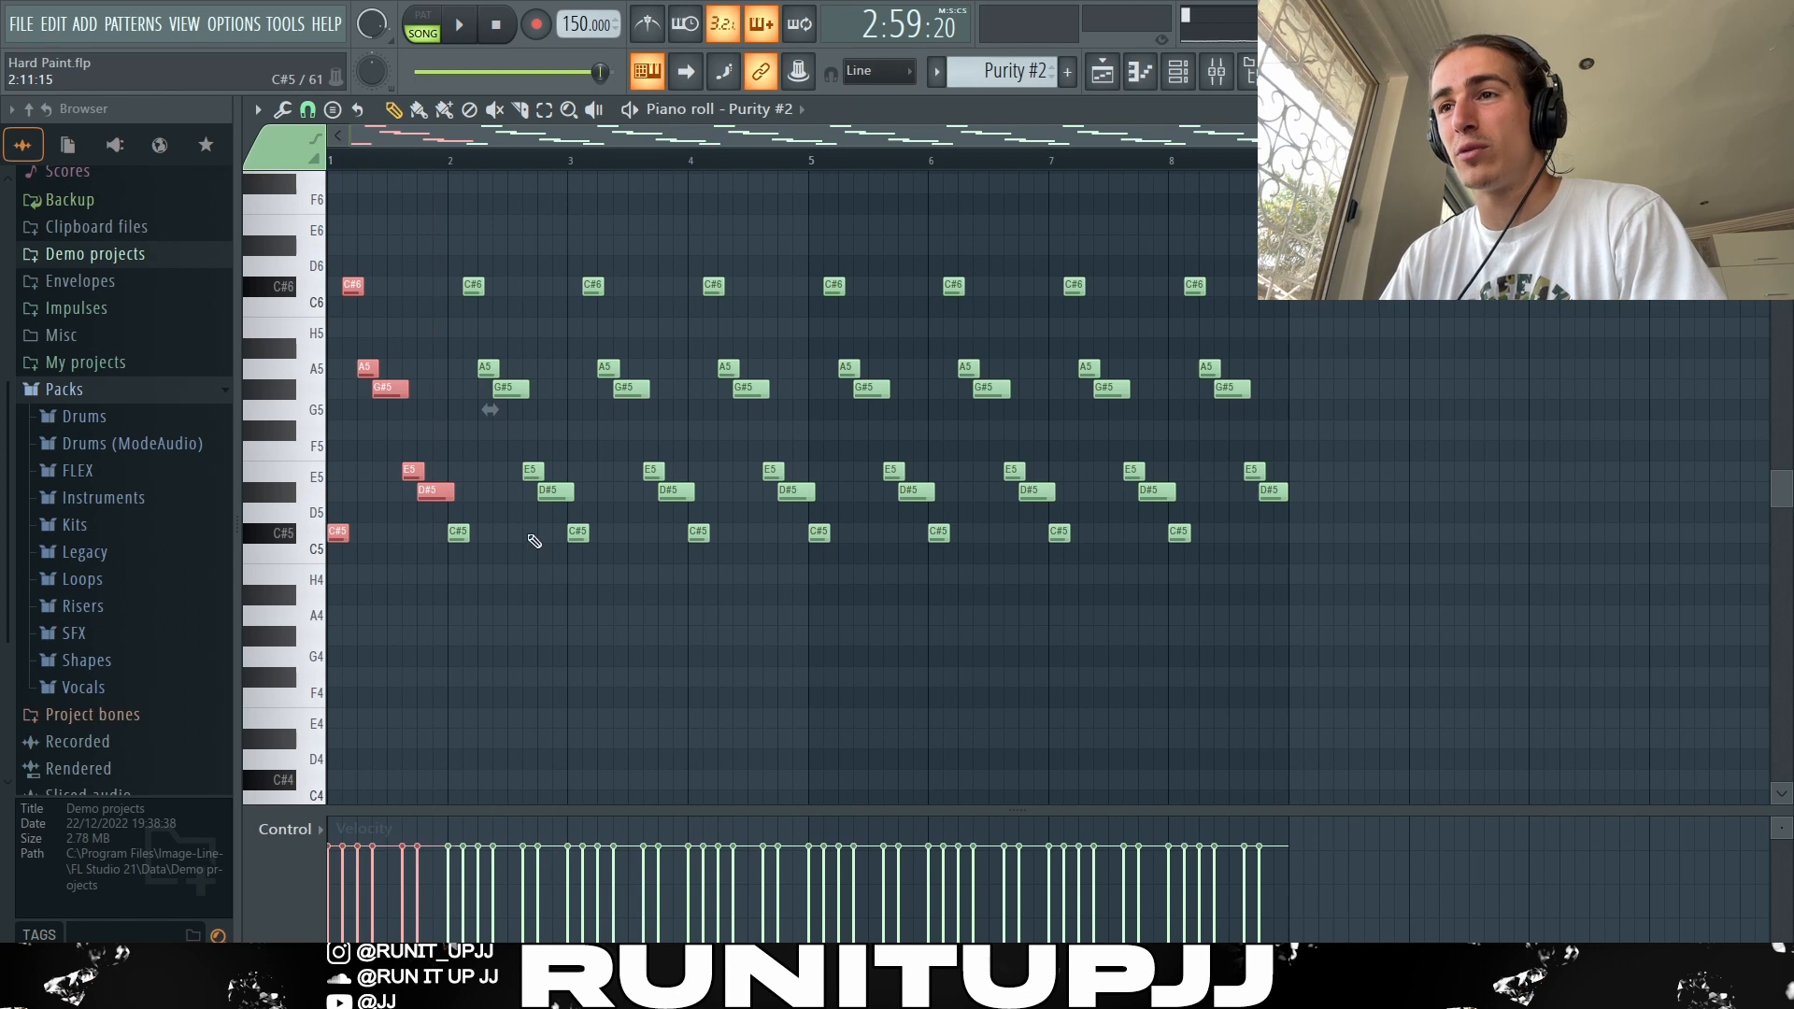
left_click(1391, 472)
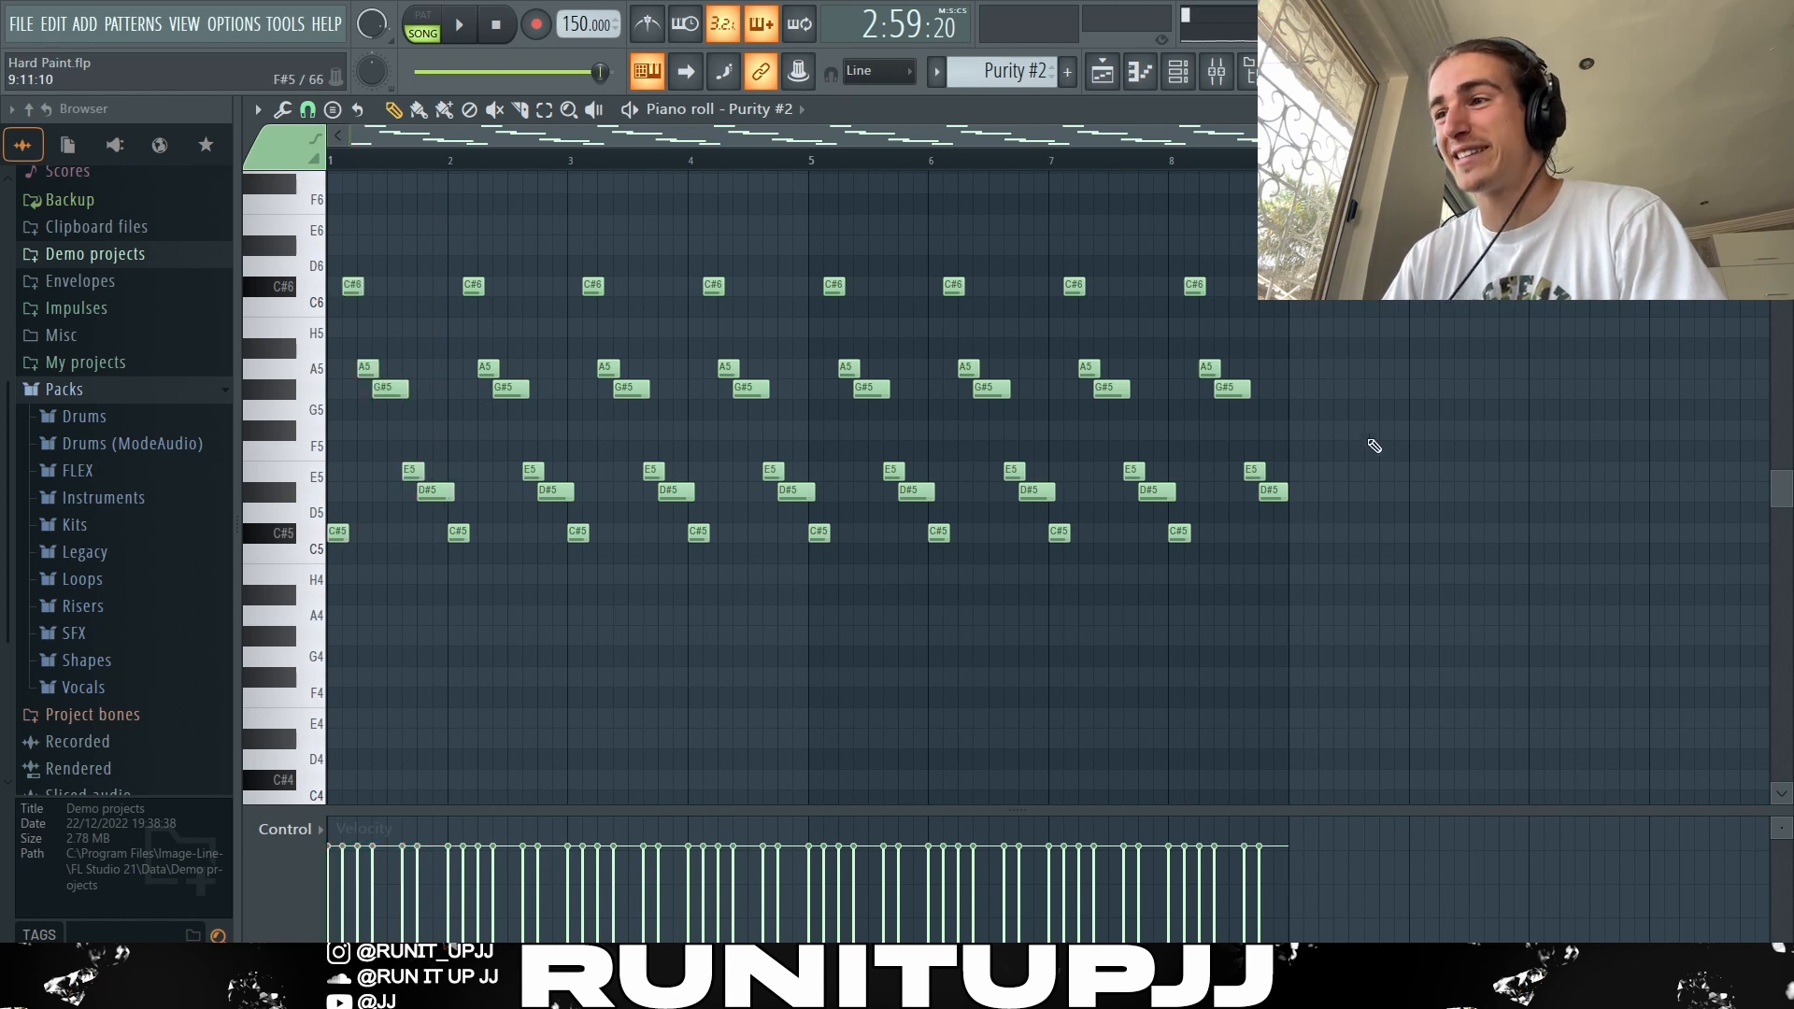
left_click_drag(1395, 521, 1270, 377)
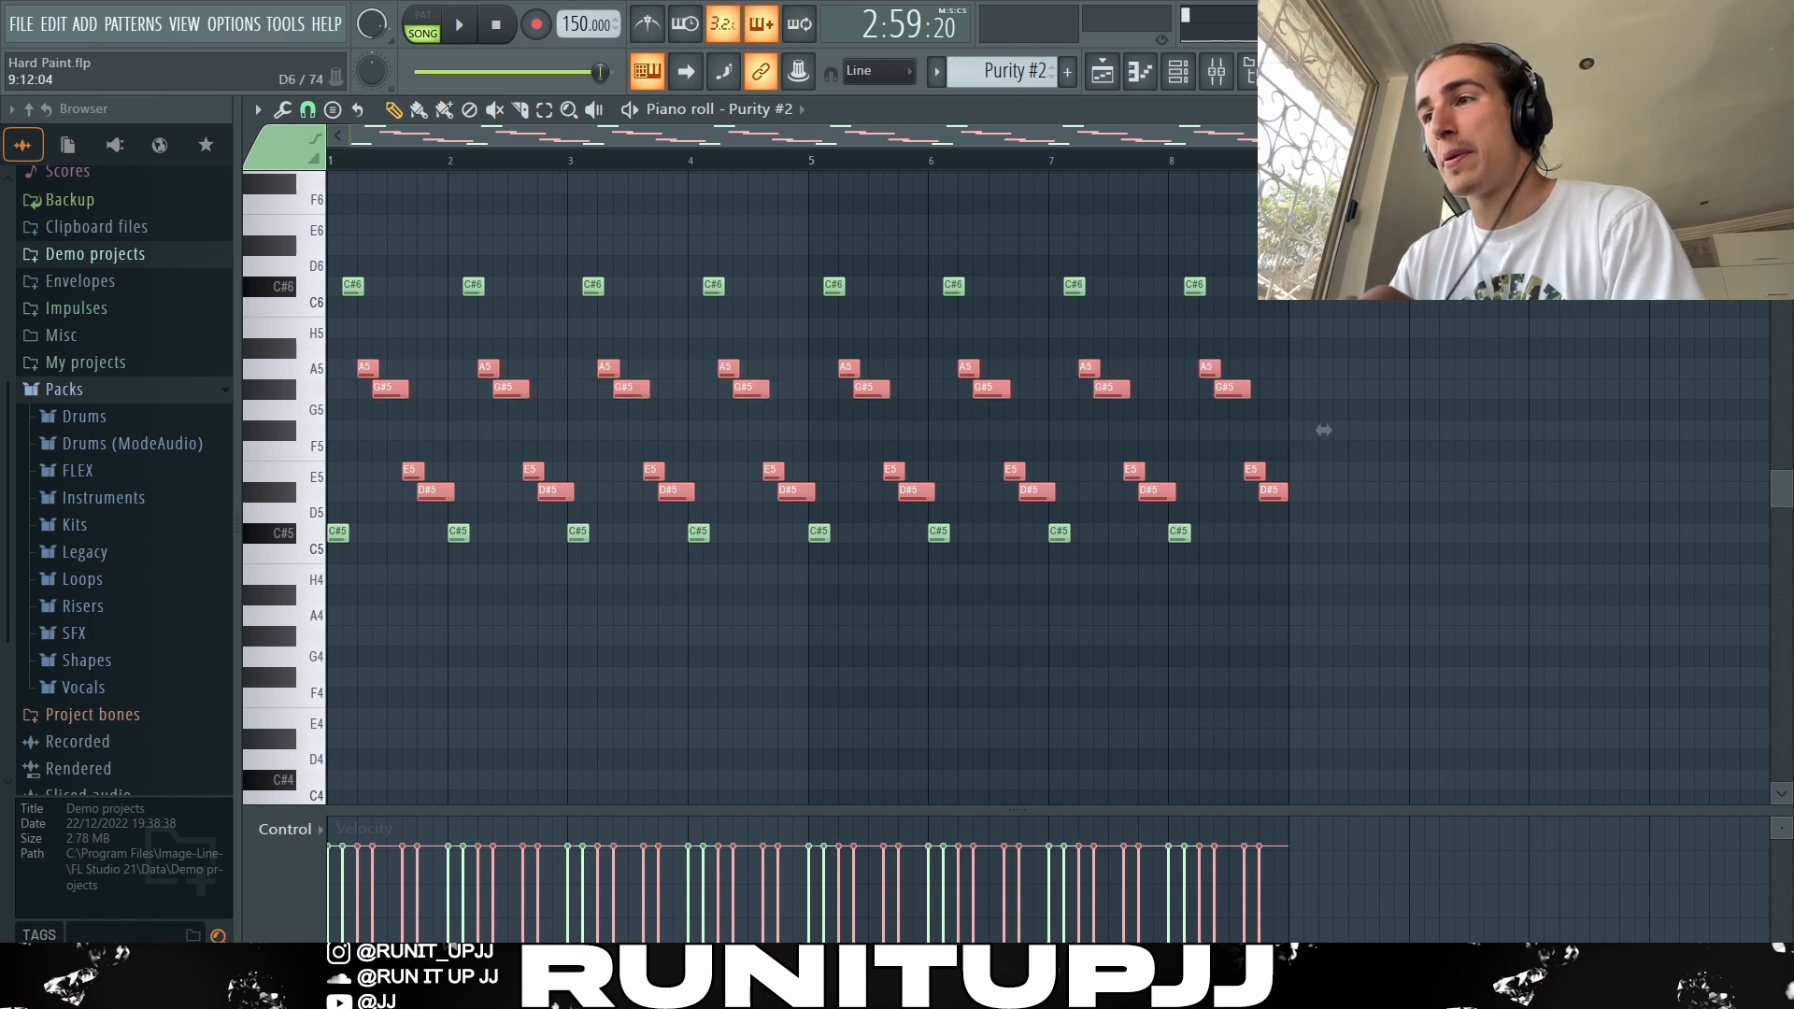
Try the C#6 notes of the Purity #2 pattern one octave lower and move them back up
left_click_drag(1258, 288, 315, 269)
scroll(322, 280, "down", 1)
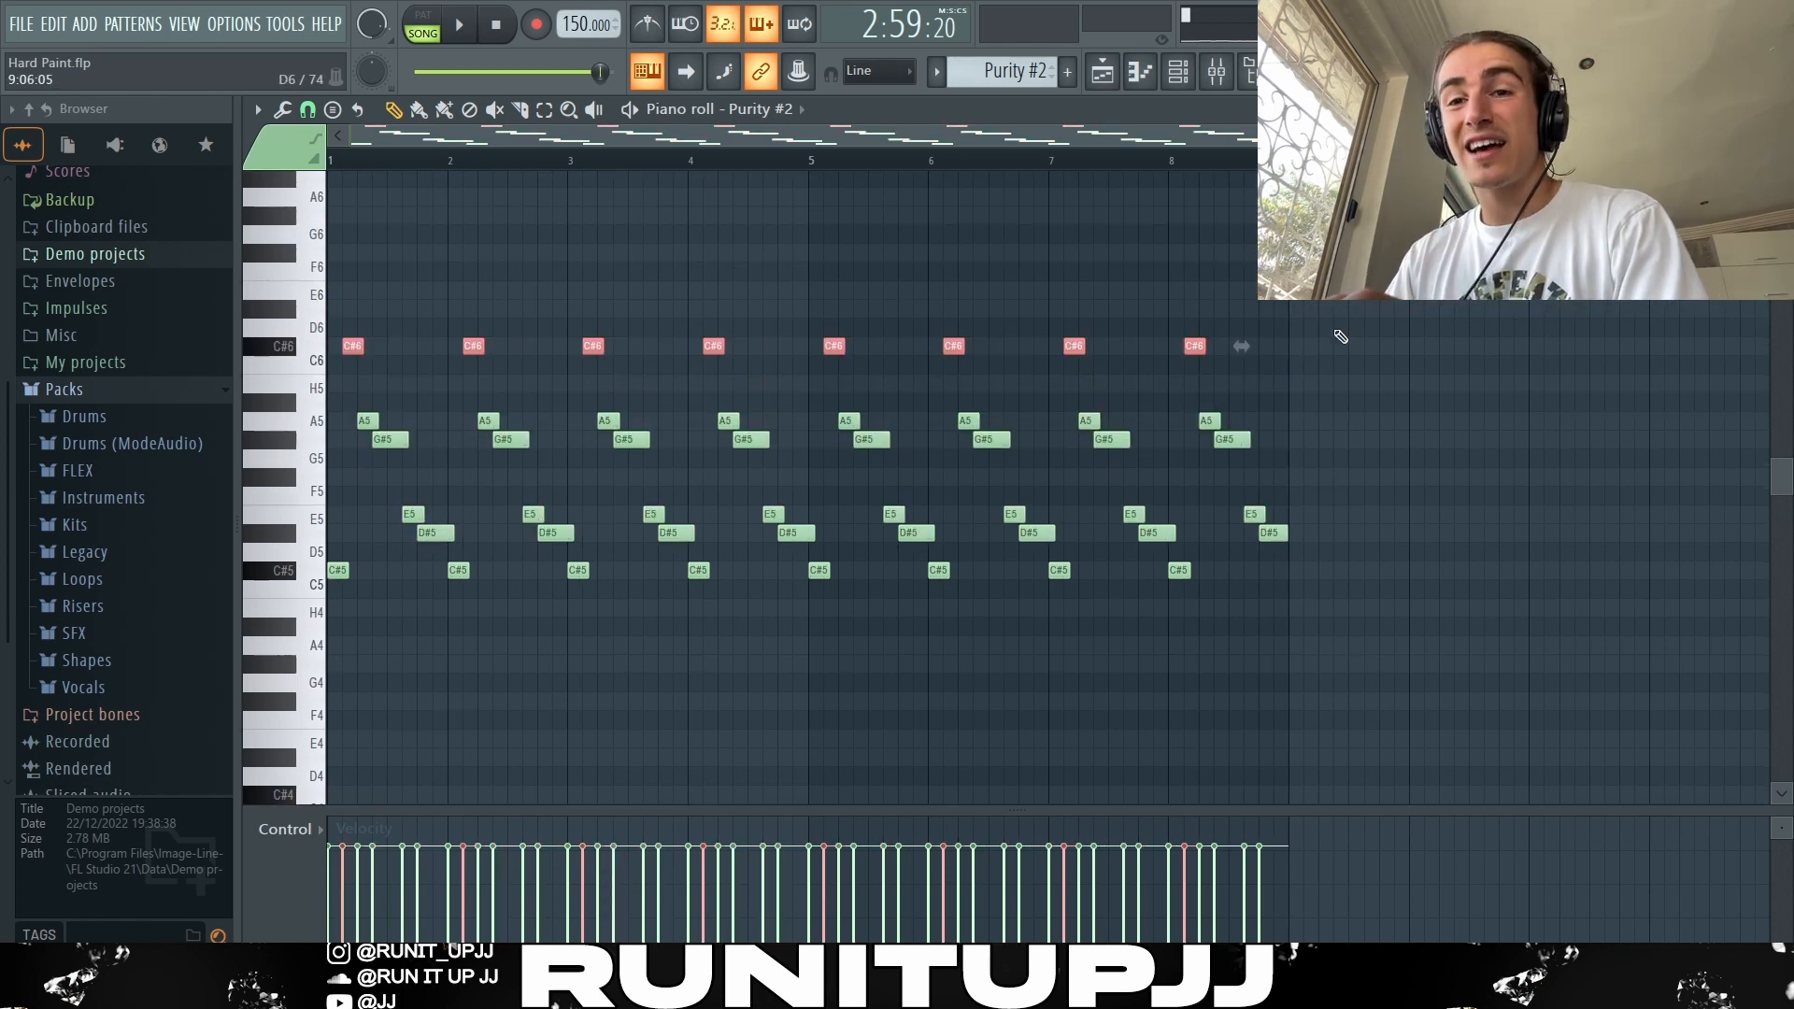
key("ctrl+Down")
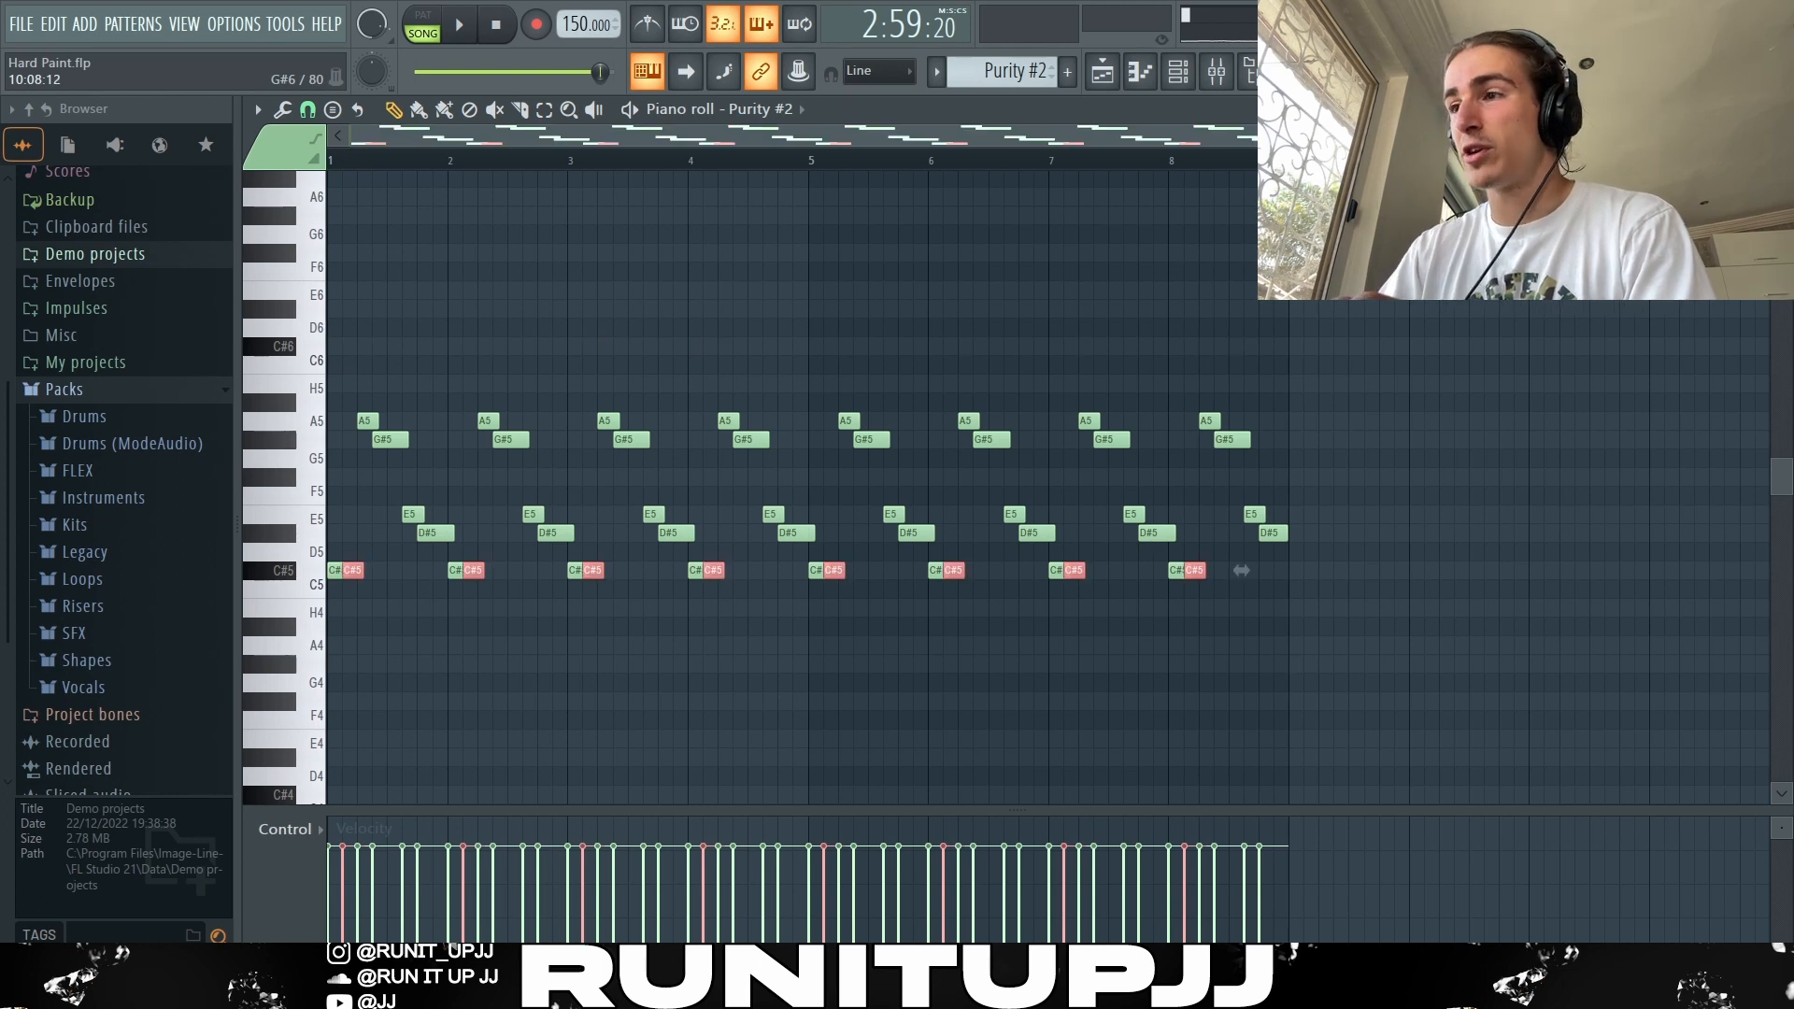
key("ctrl+Up")
key("ctrl+d")
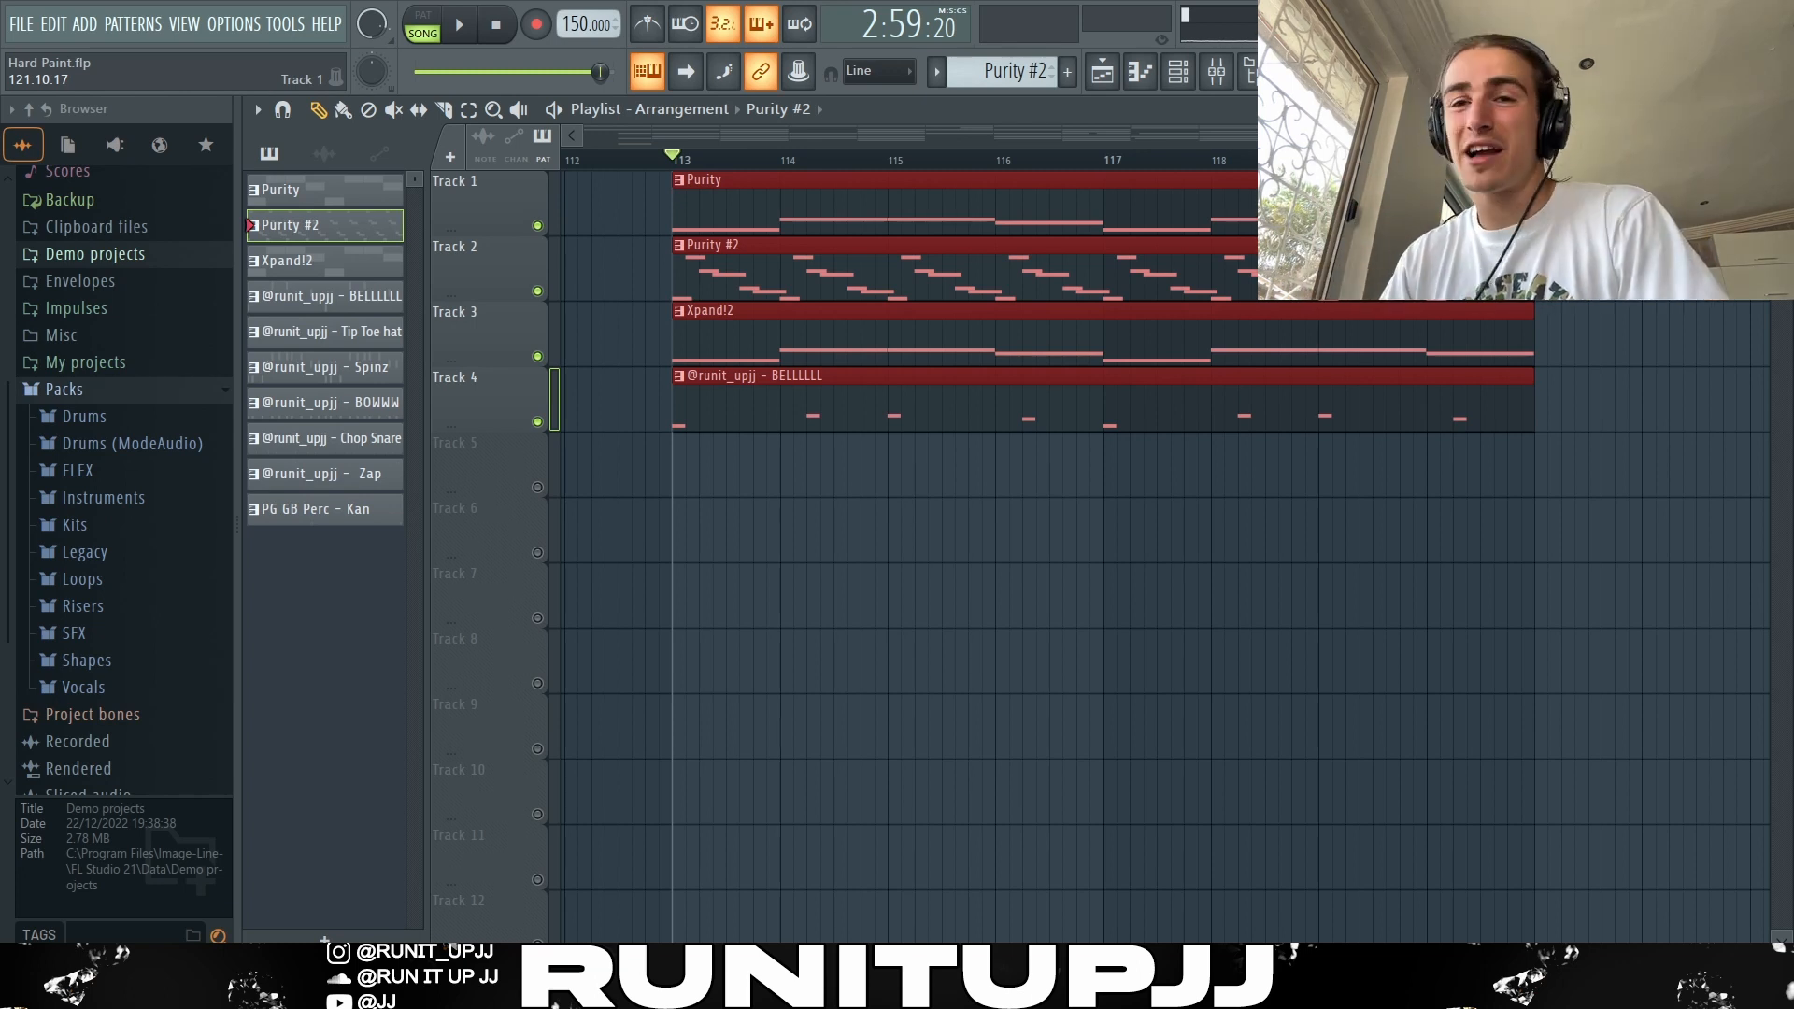
Play the four melody patterns together in the playlist from bar 113 and stop playback near bar 121
key("space")
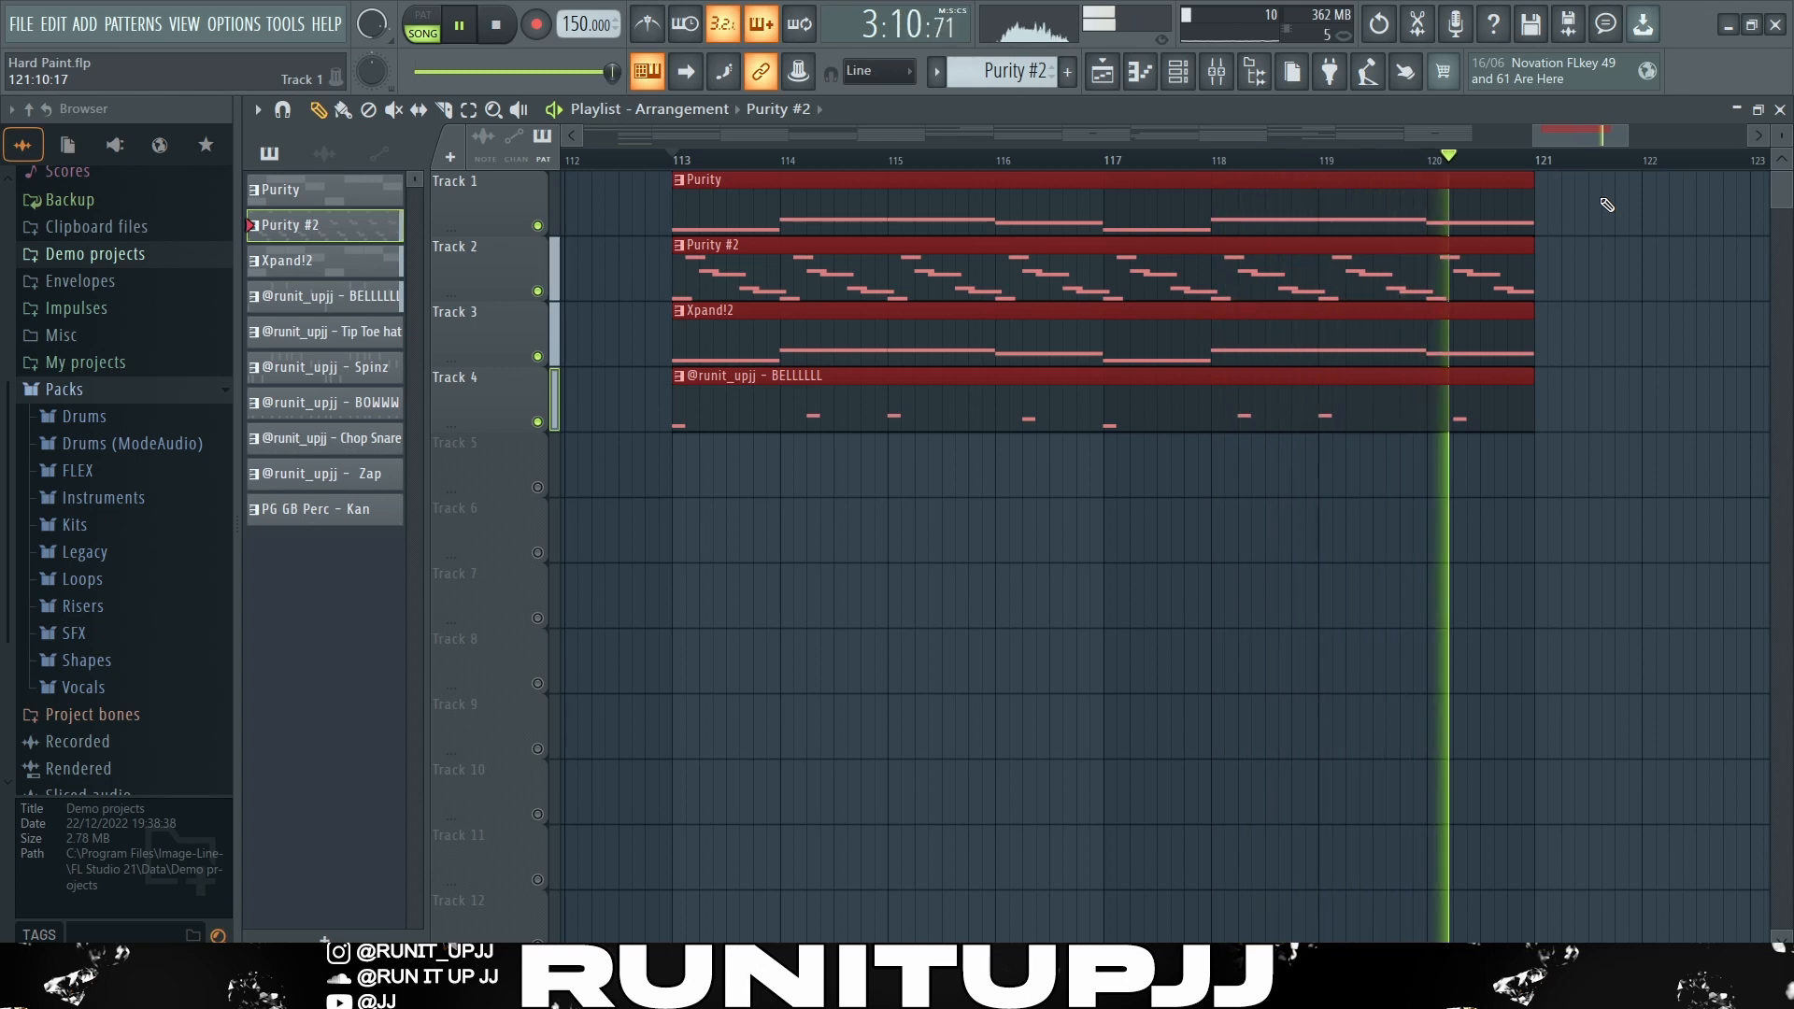
key("space")
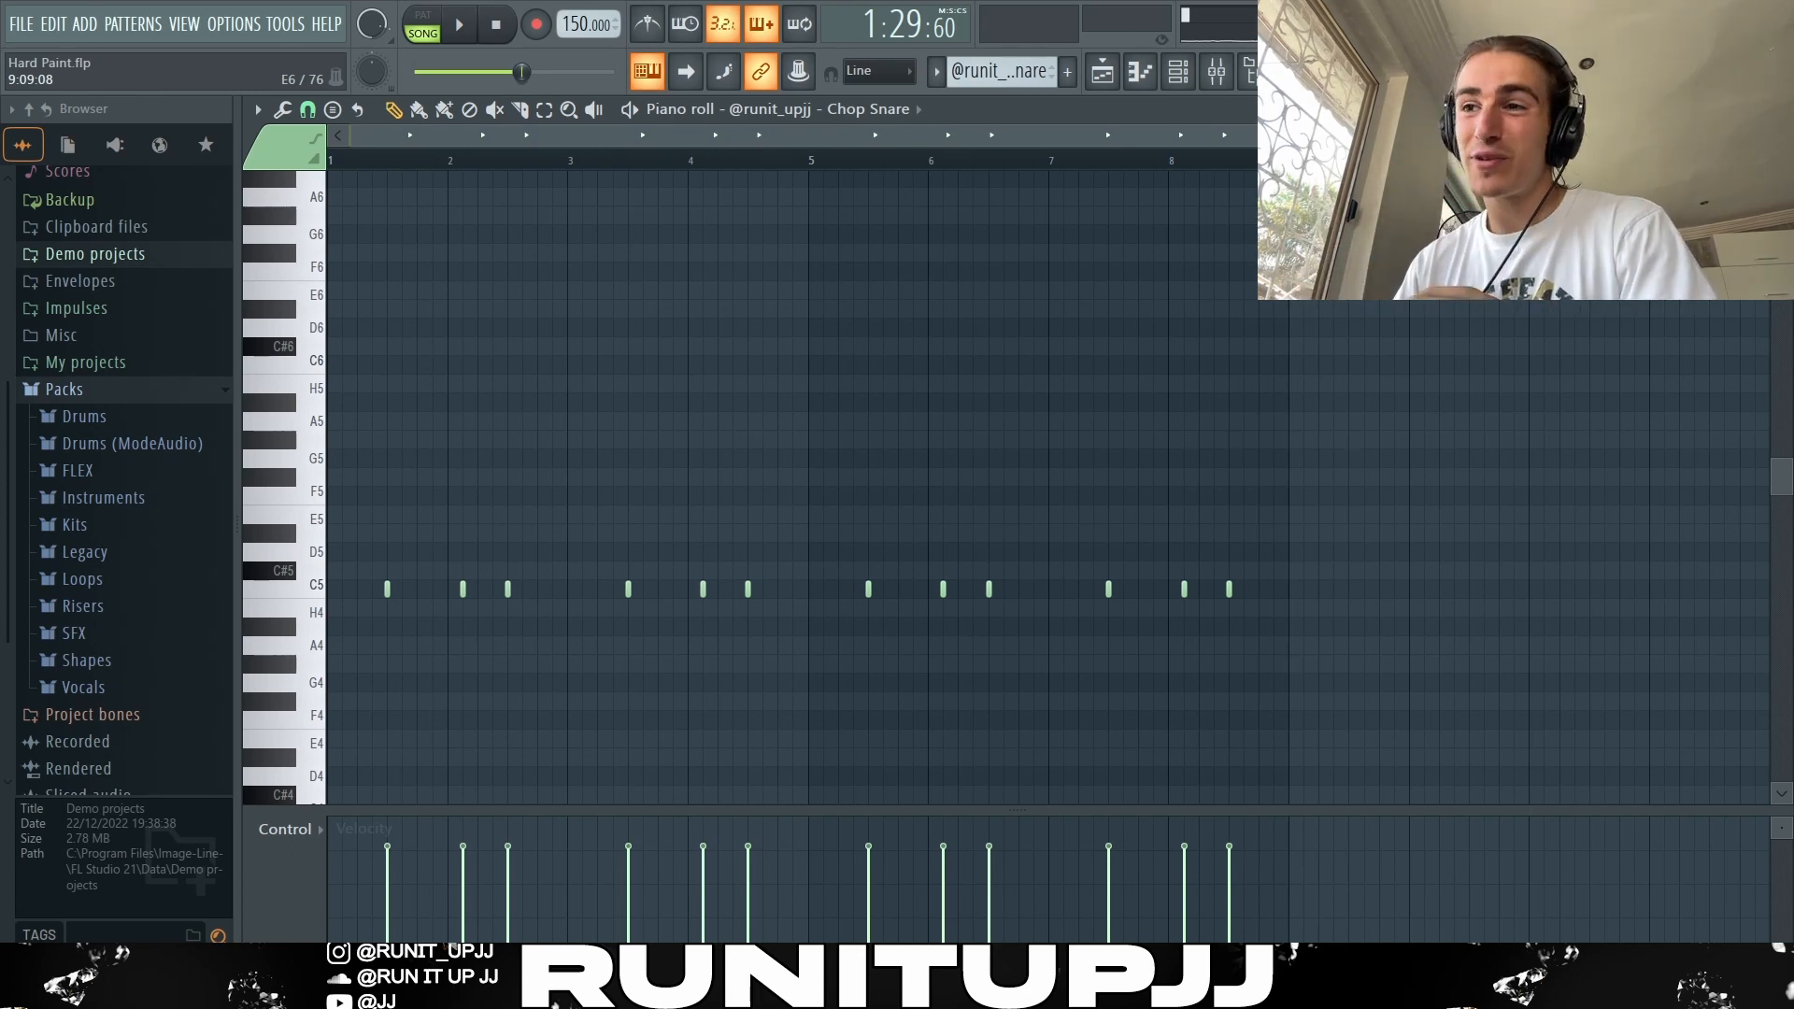
Highlight the second snare hit and the first two bars of the Chop Snare pattern
left_click_drag(472, 594, 453, 606)
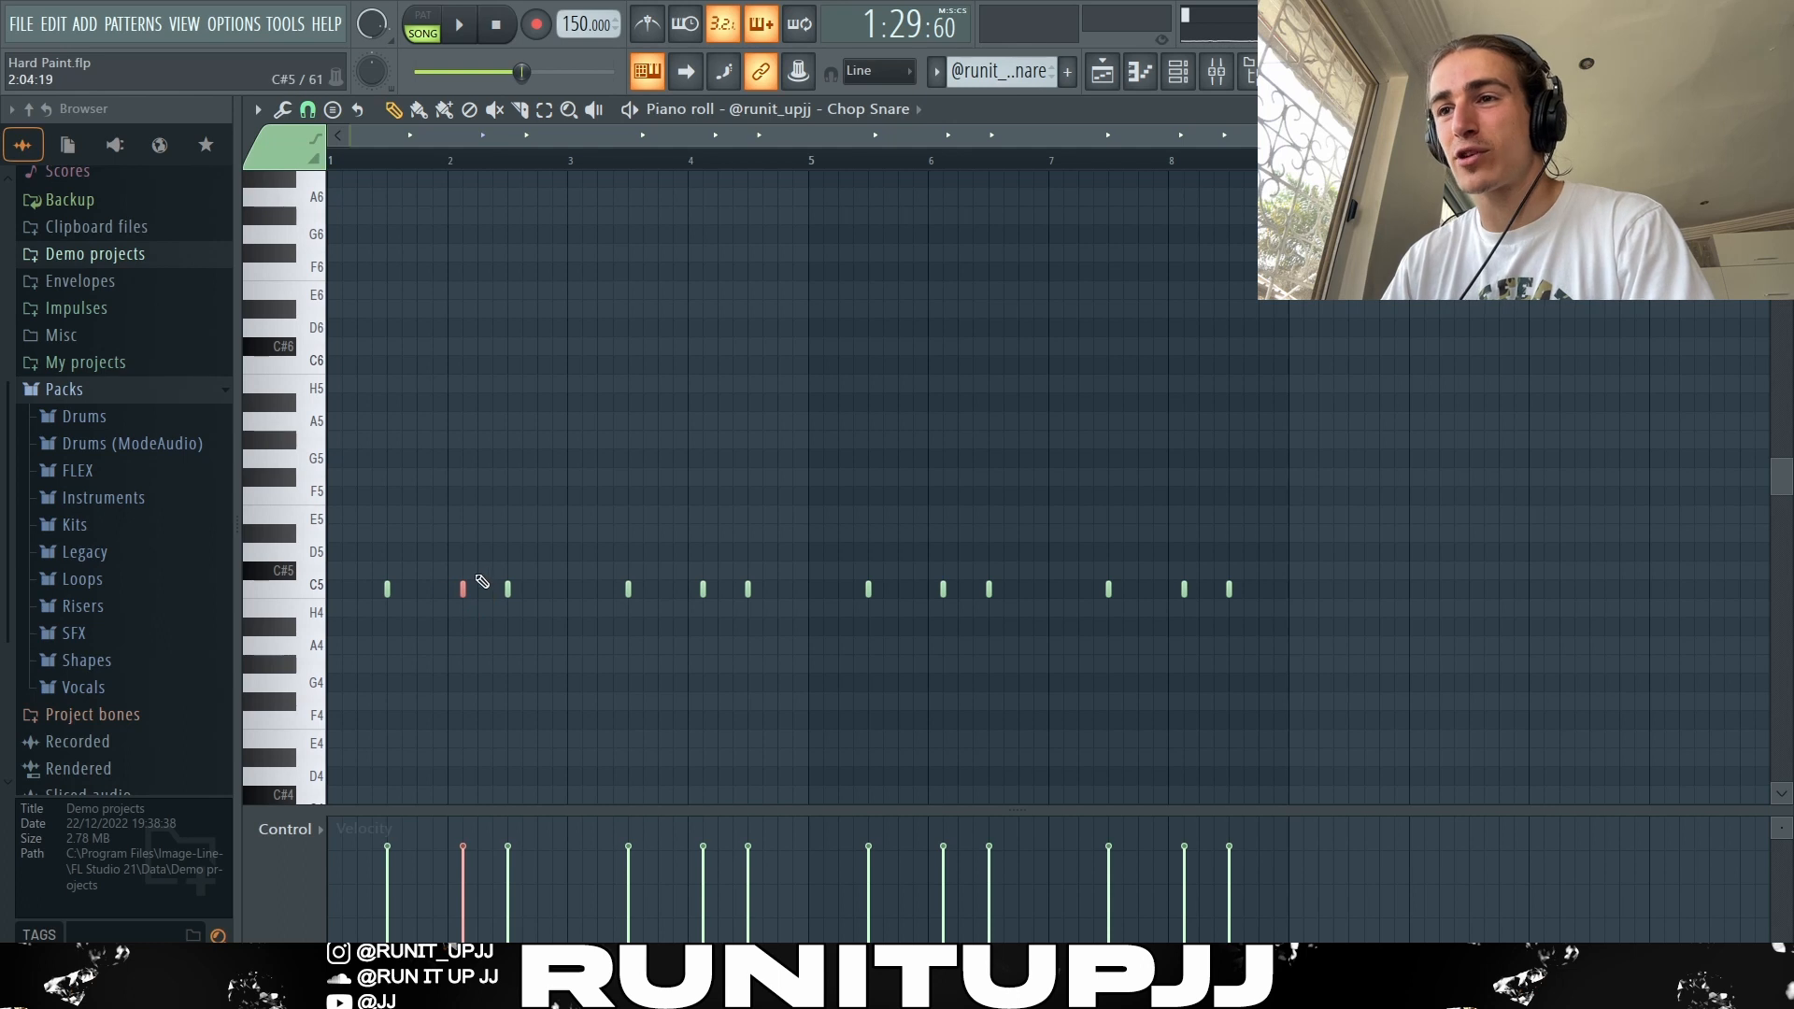
left_click_drag(576, 168, 100, 315)
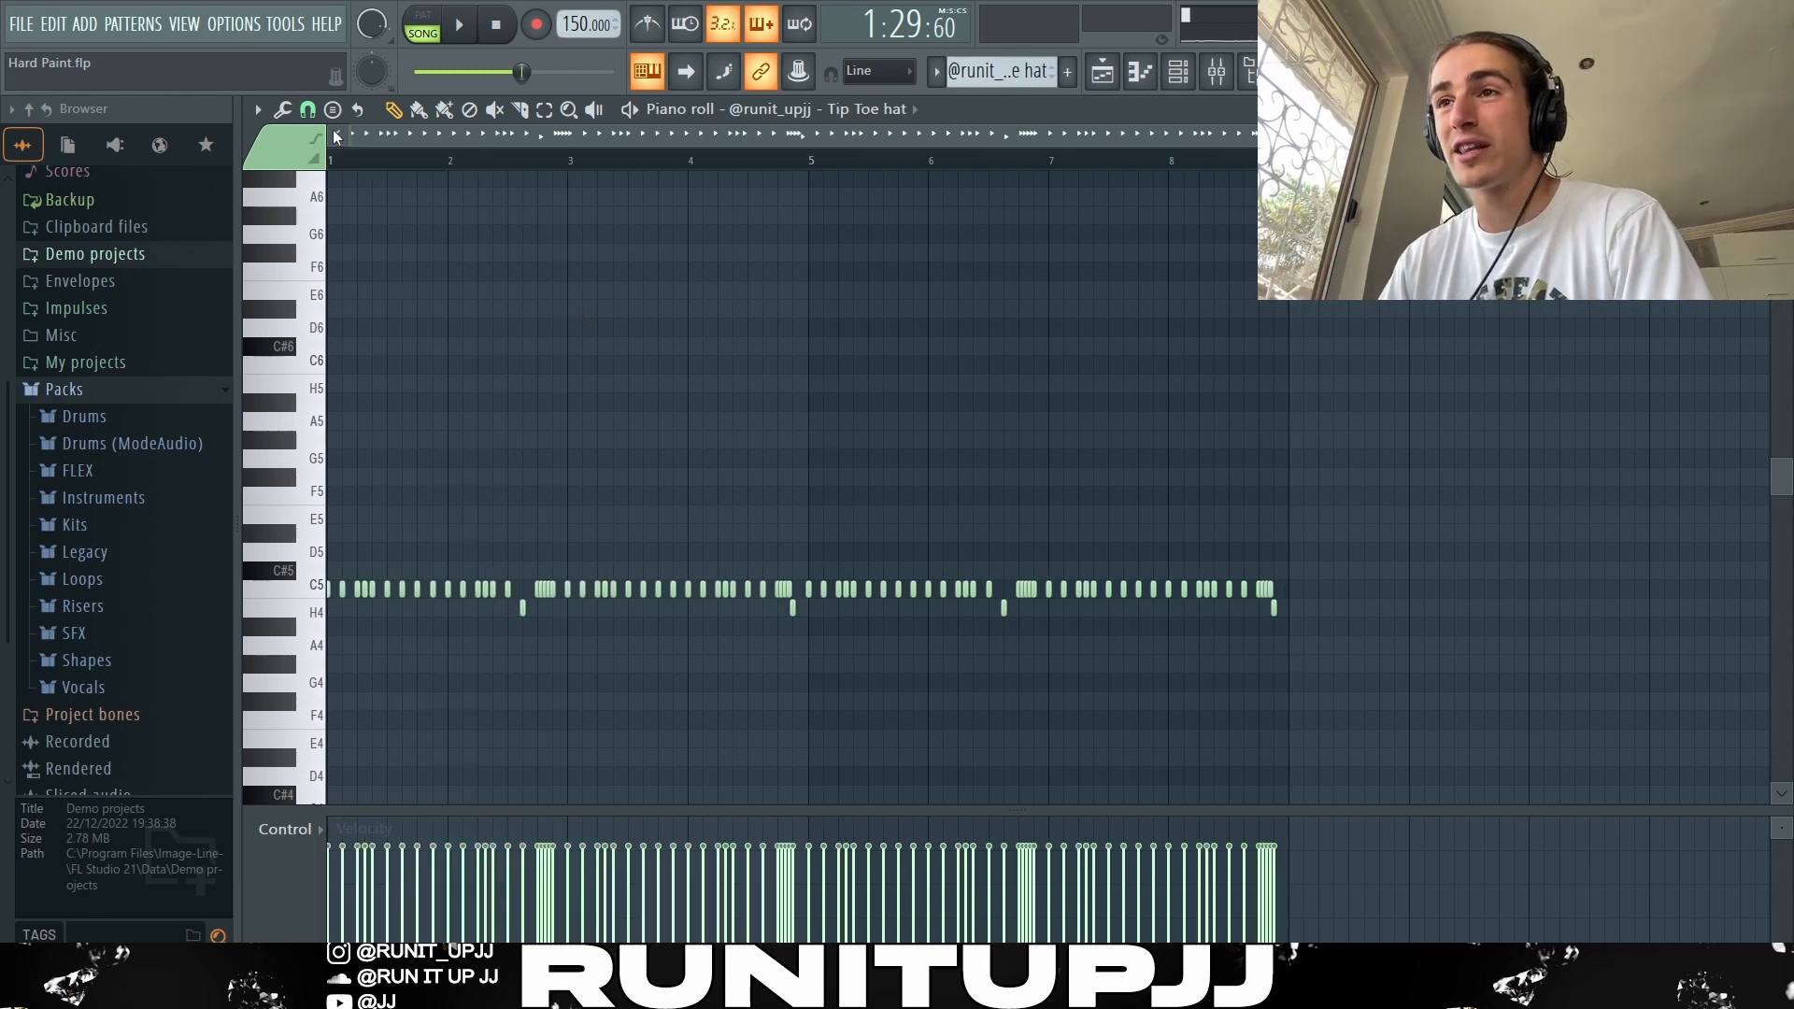
Set the piano roll snap to 1/2 step and highlight the fast hi-hat hits in bars 1 and 2
left_click(307, 109)
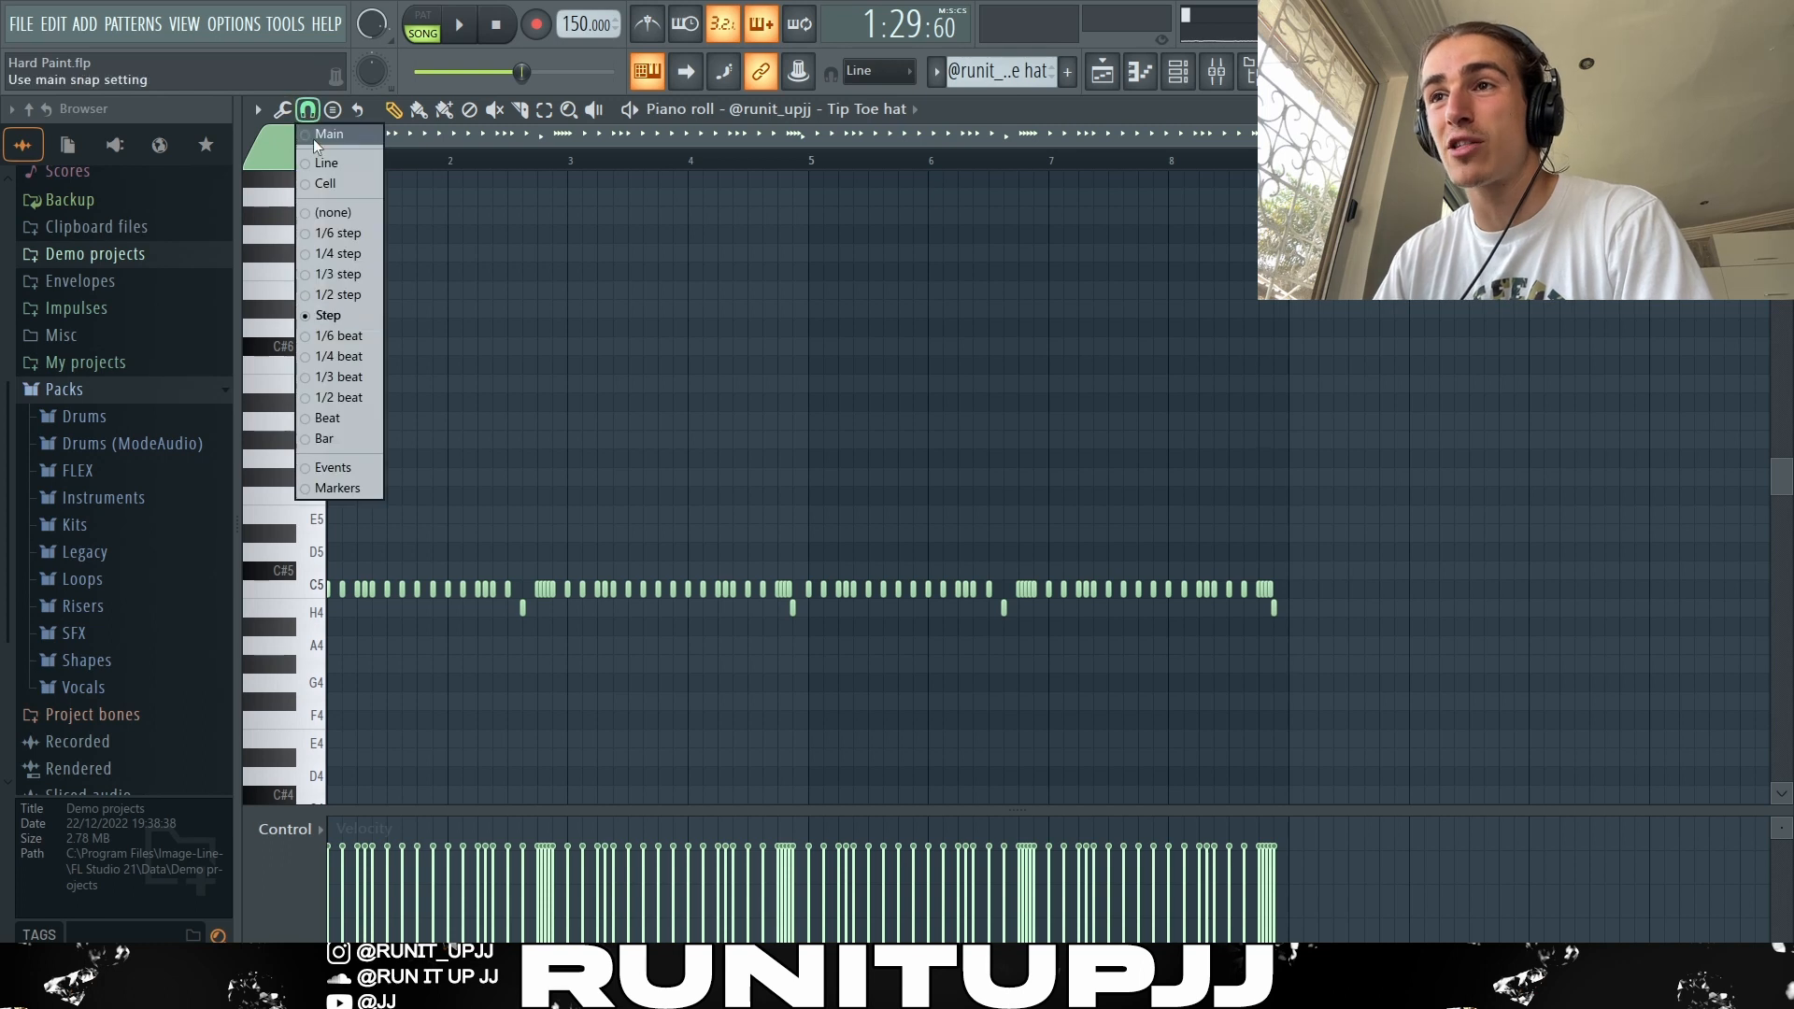
left_click(350, 294)
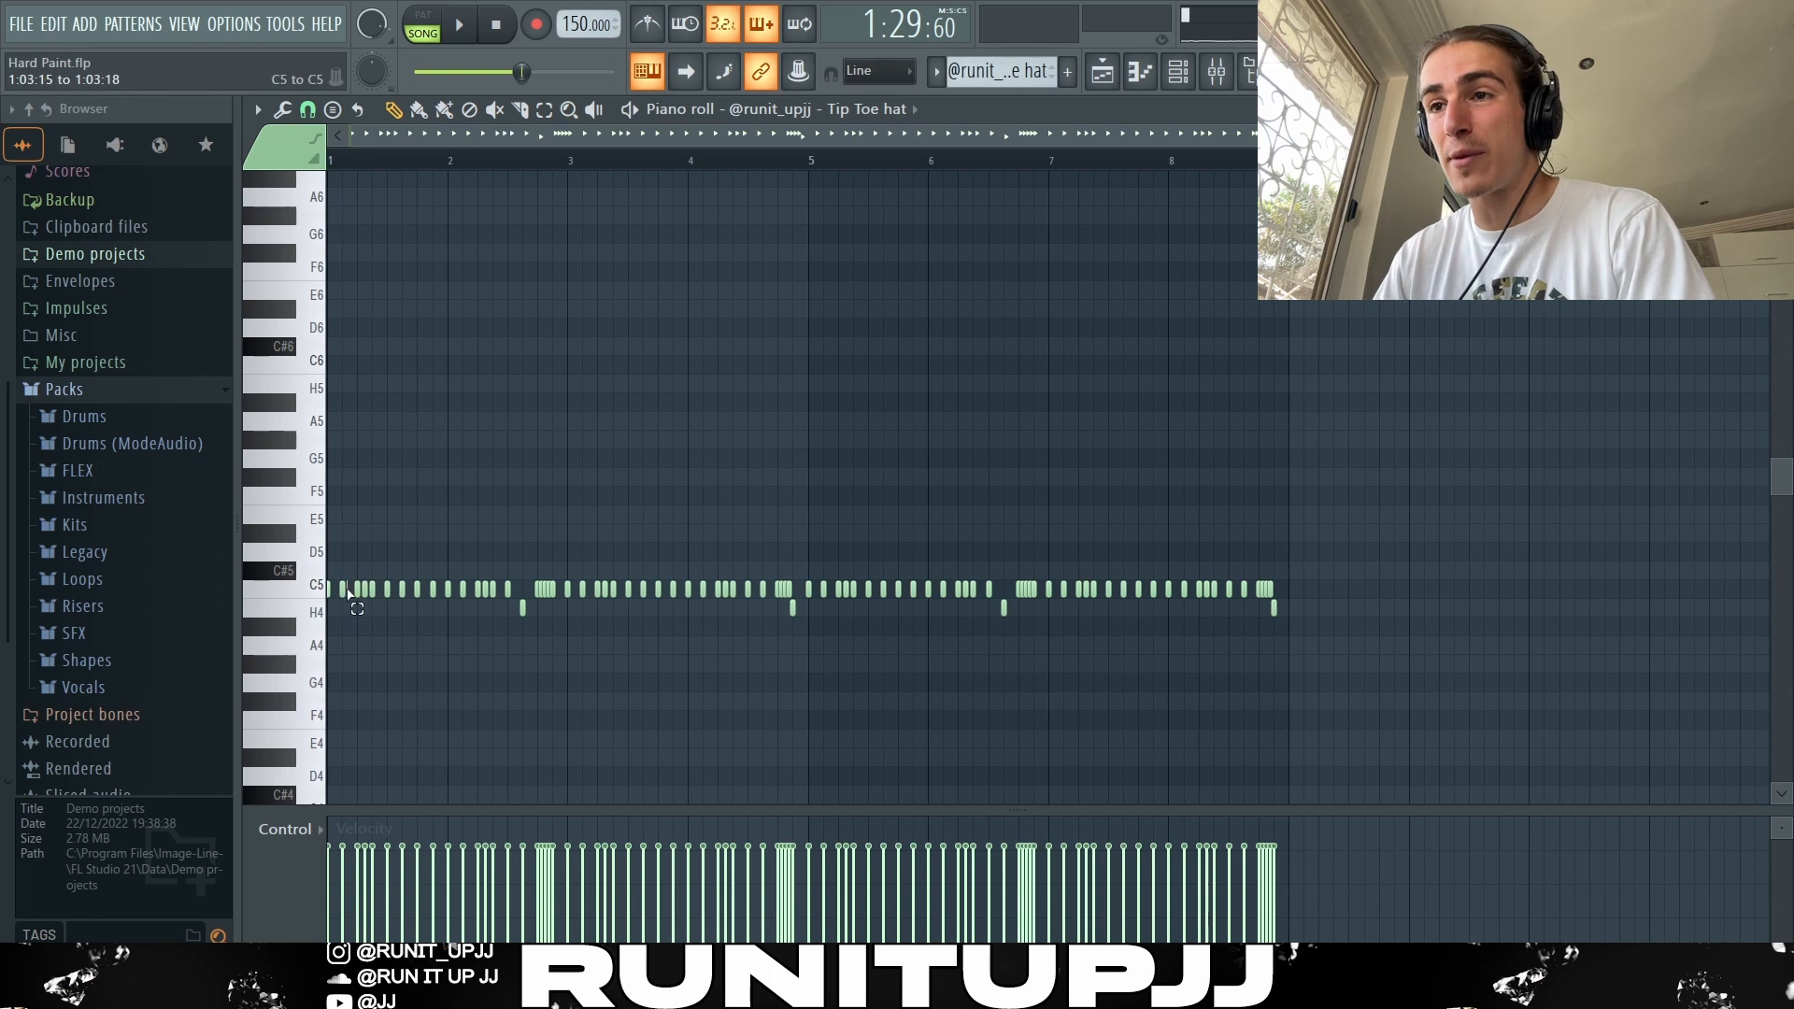
left_click_drag(349, 580, 378, 626)
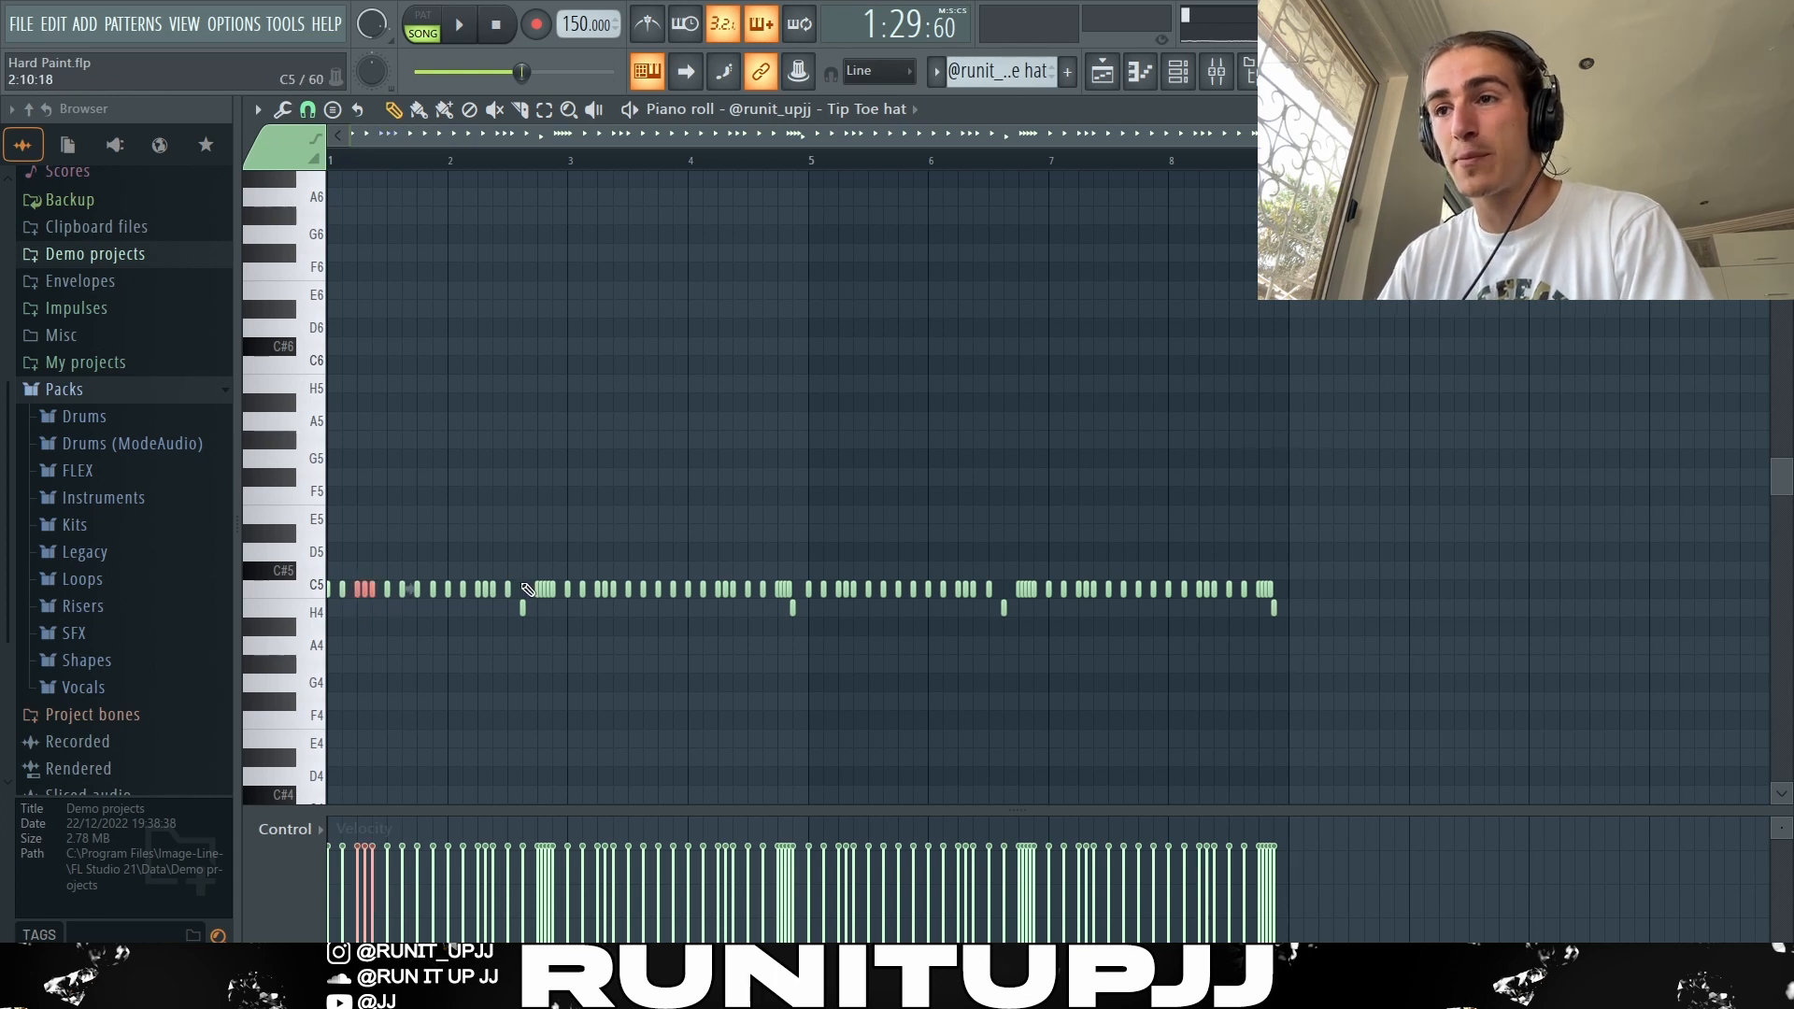
left_click_drag(525, 585, 566, 611)
left_click(543, 624, "ctrl")
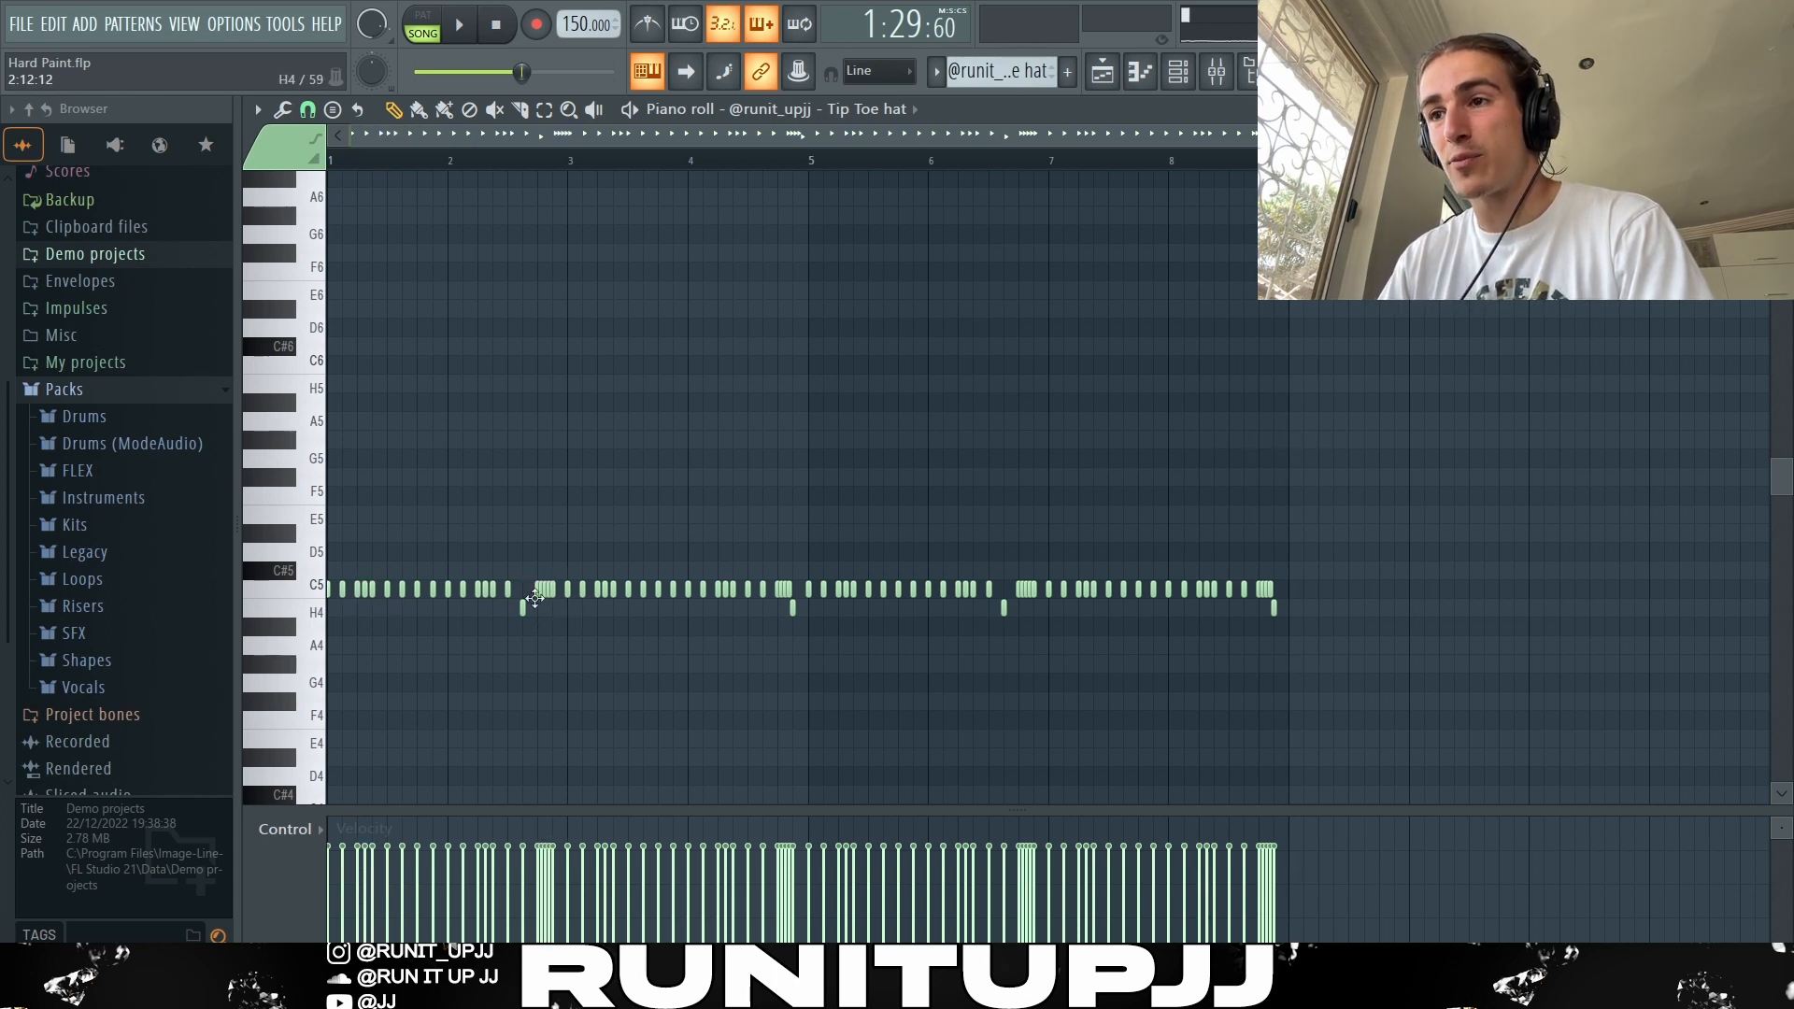
Try to duplicate the first two bars of the Tip Toe hat pattern into bars 3 and 4
left_click_drag(568, 164, 329, 164)
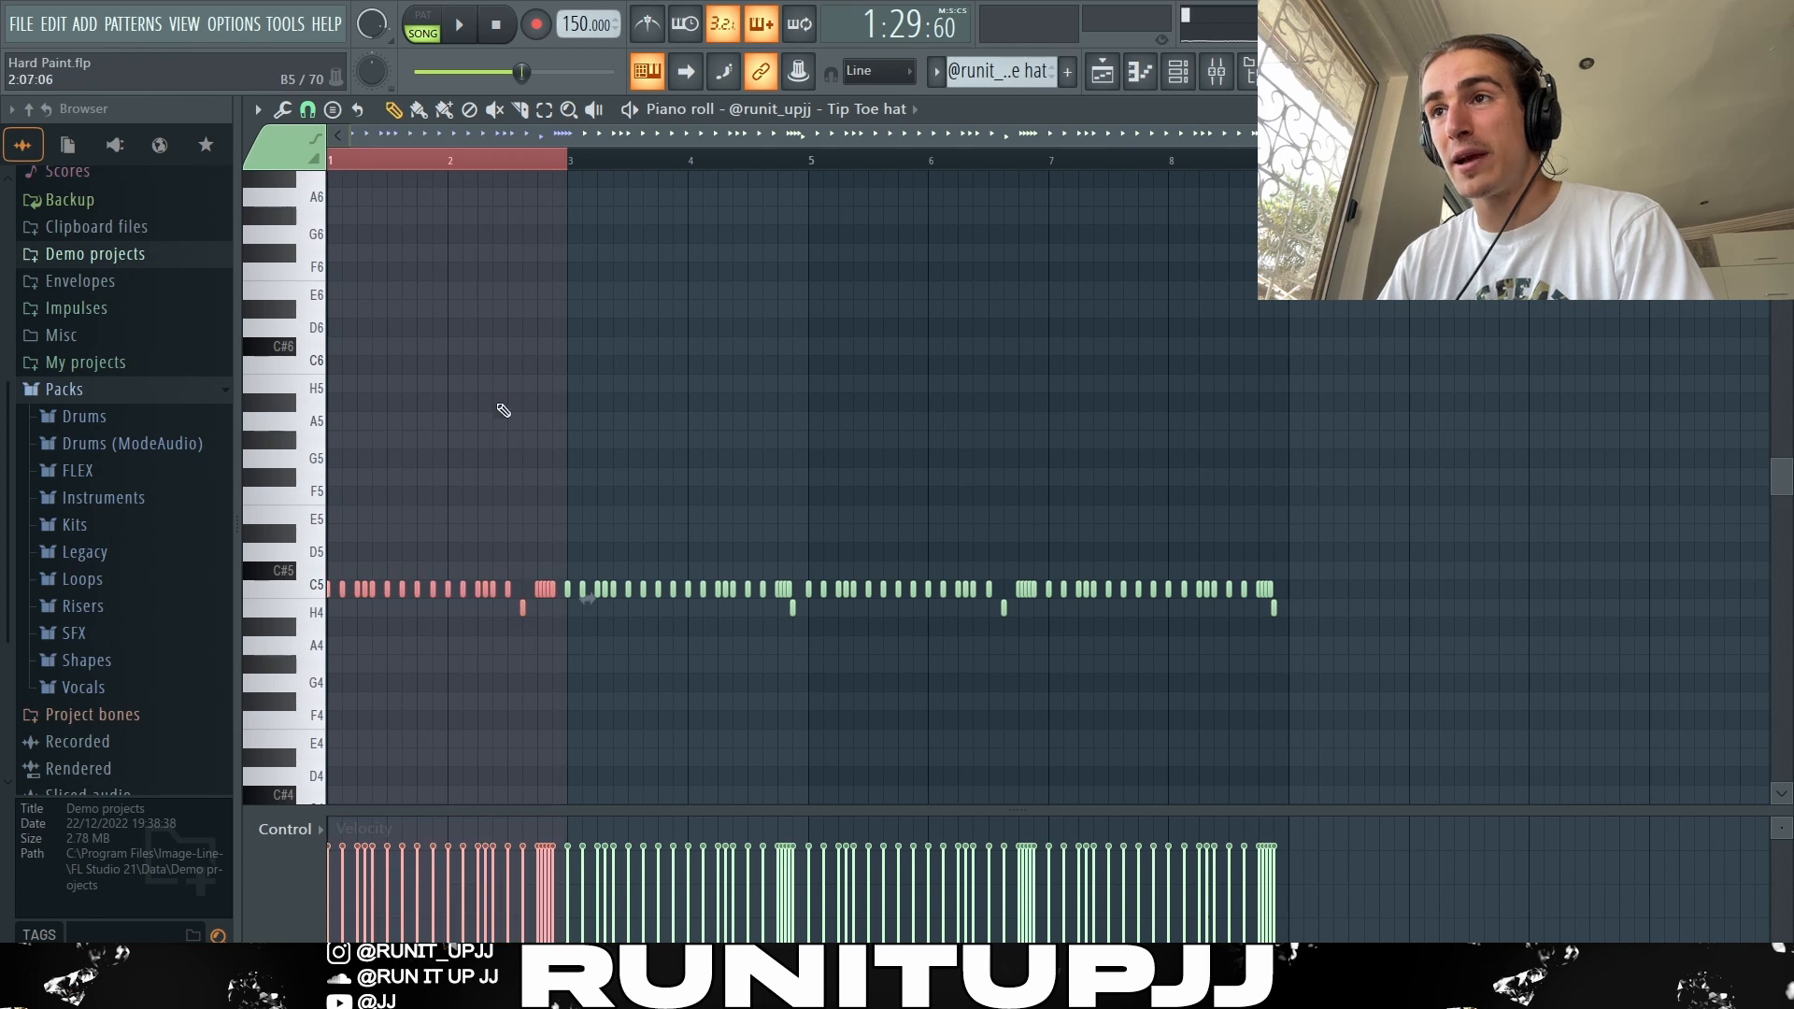
key("ctrl+b")
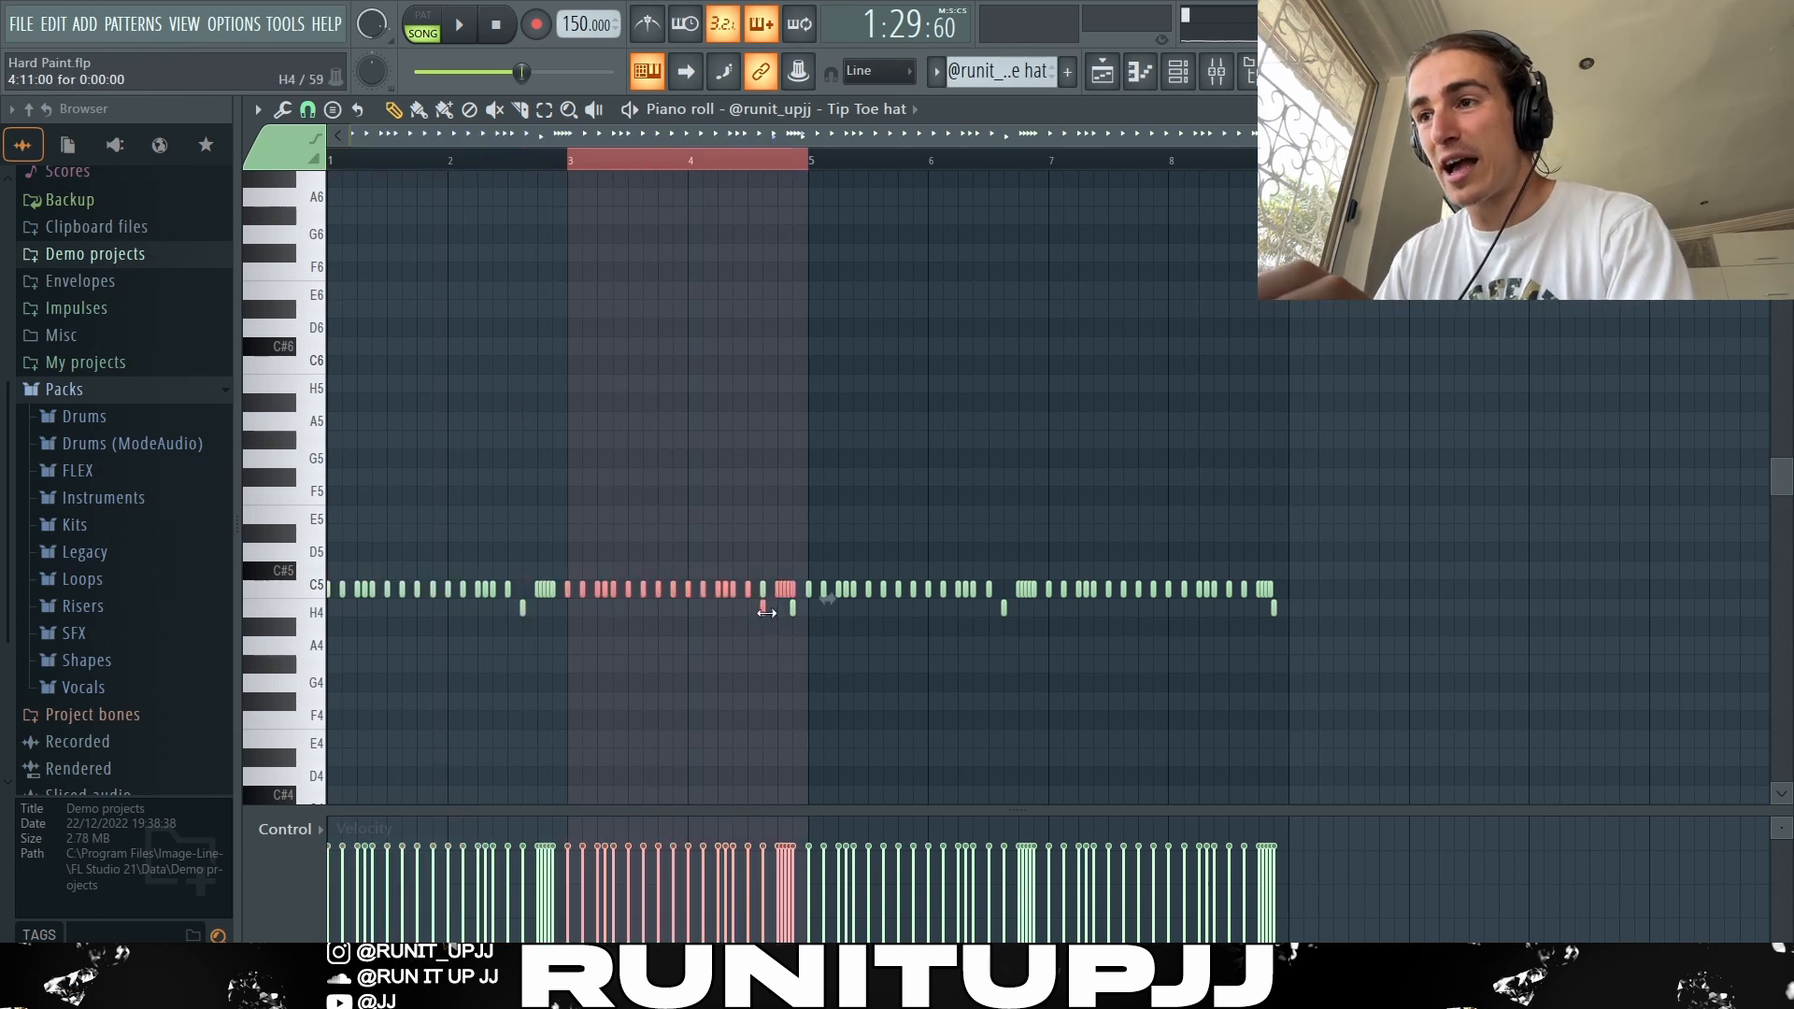
key("ctrl+d")
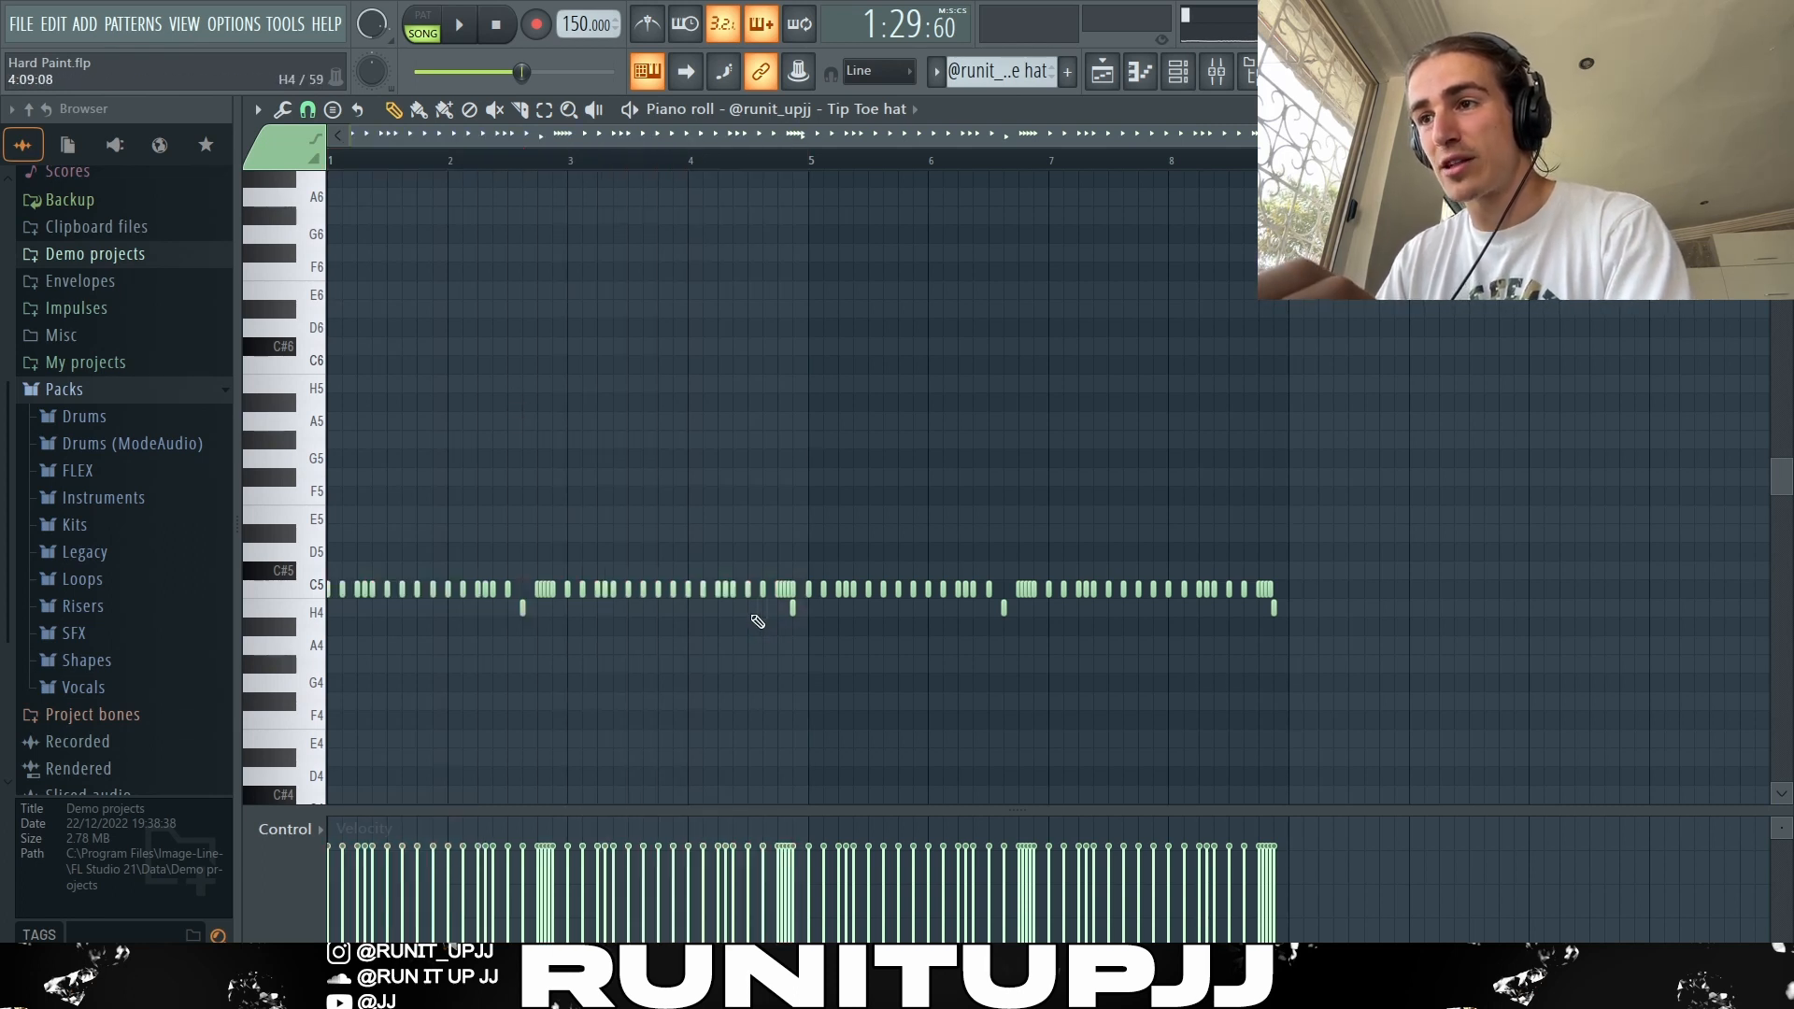
Examine the lowered H4 hi-hat notes in bars 2 and 4, and highlight the pattern's first four bars
left_click_drag(498, 598, 553, 636)
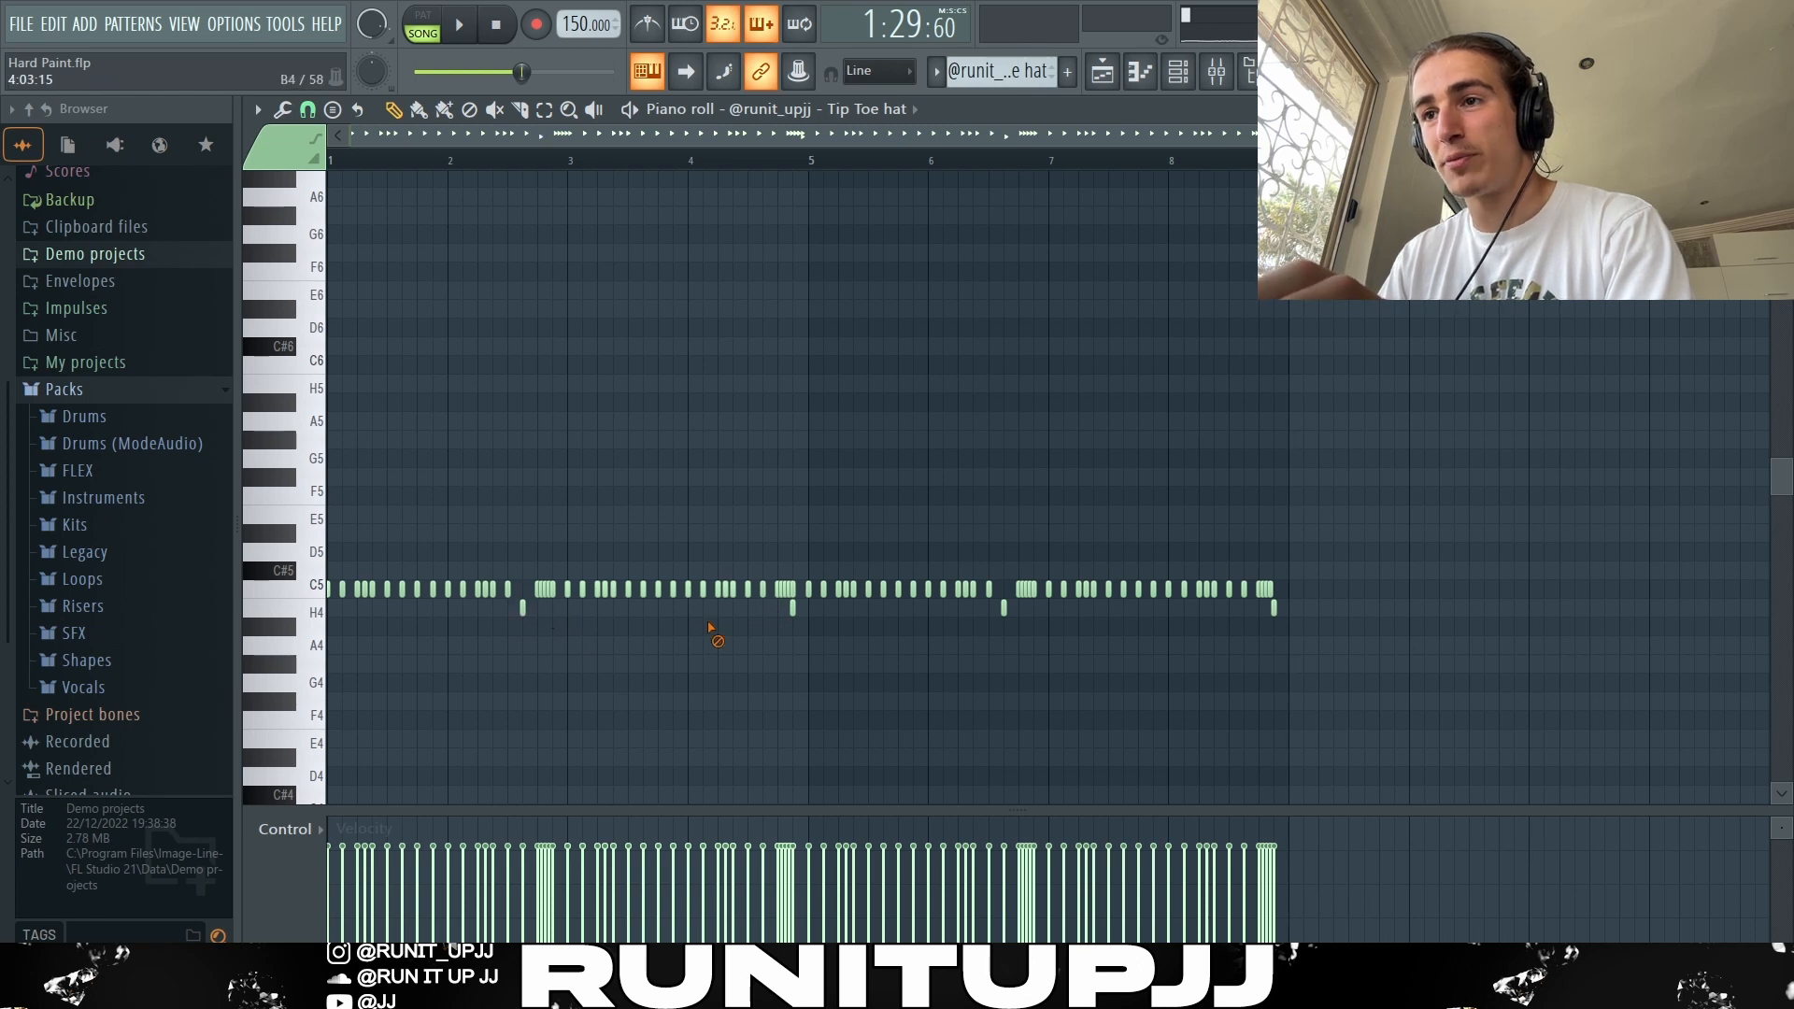
left_click_drag(774, 600, 795, 620)
scroll(794, 621, "up", 5)
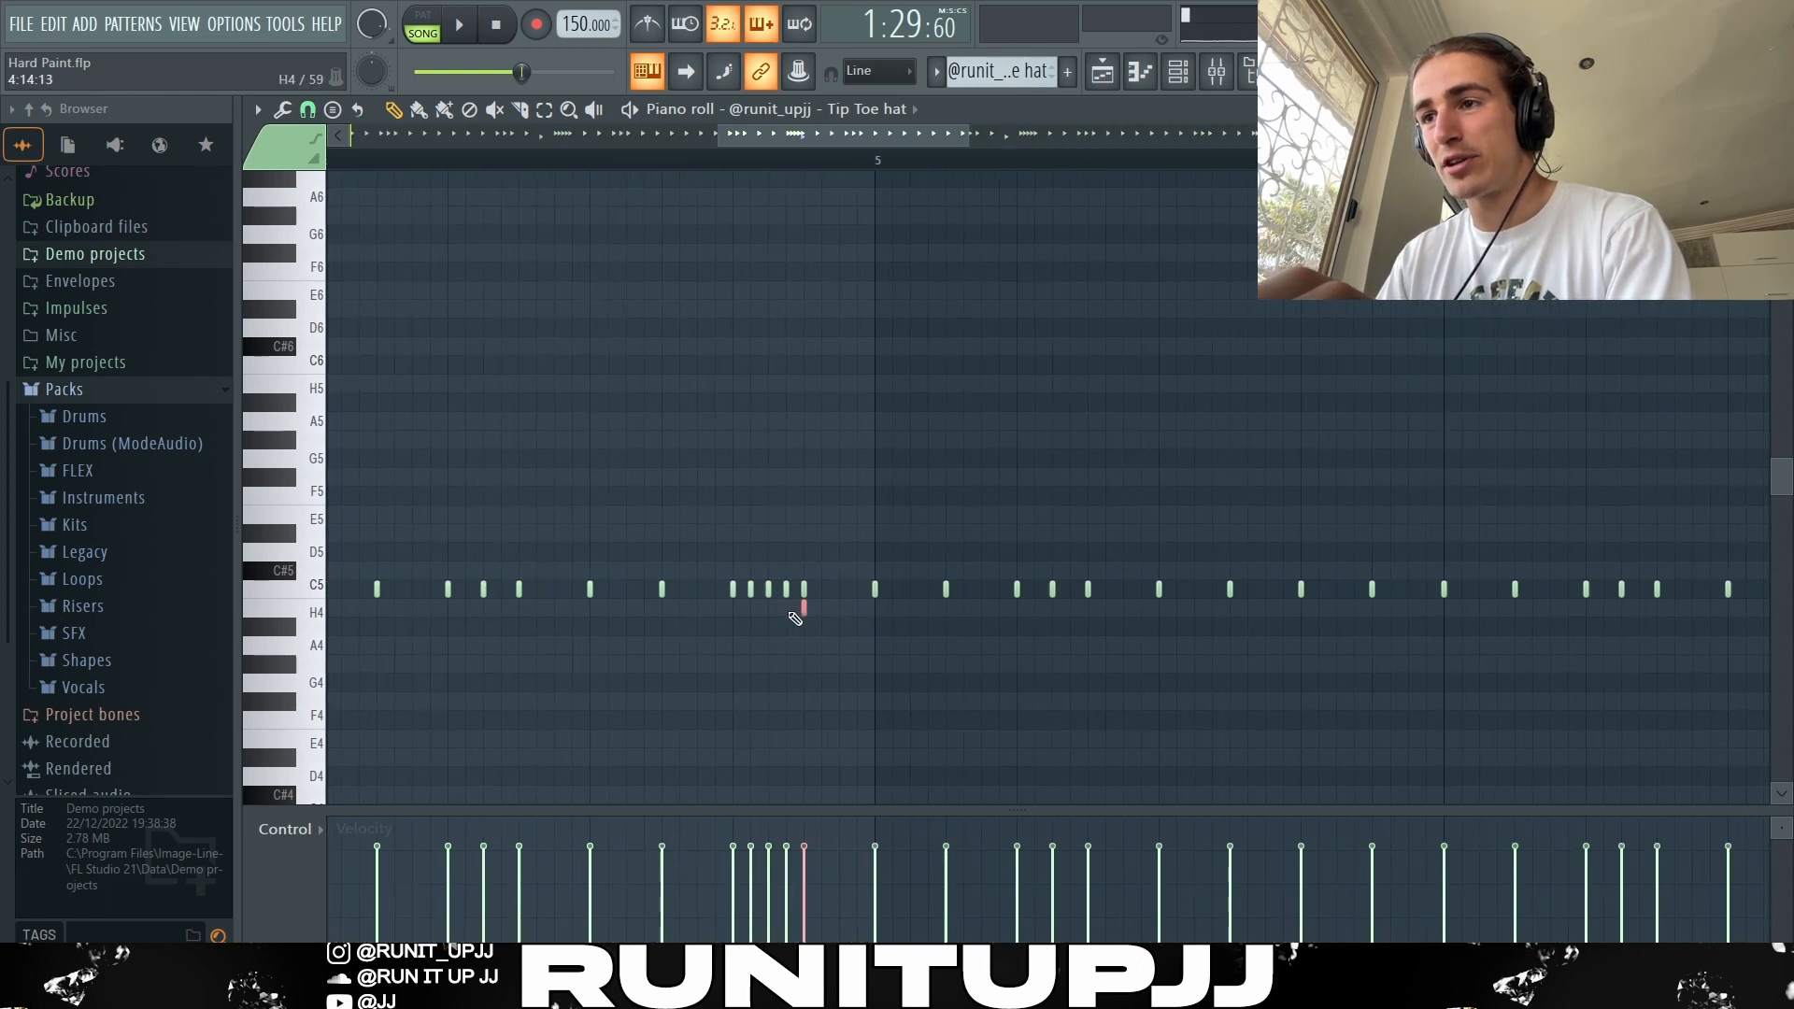
scroll(811, 602, "down", 5)
key("ctrl+d")
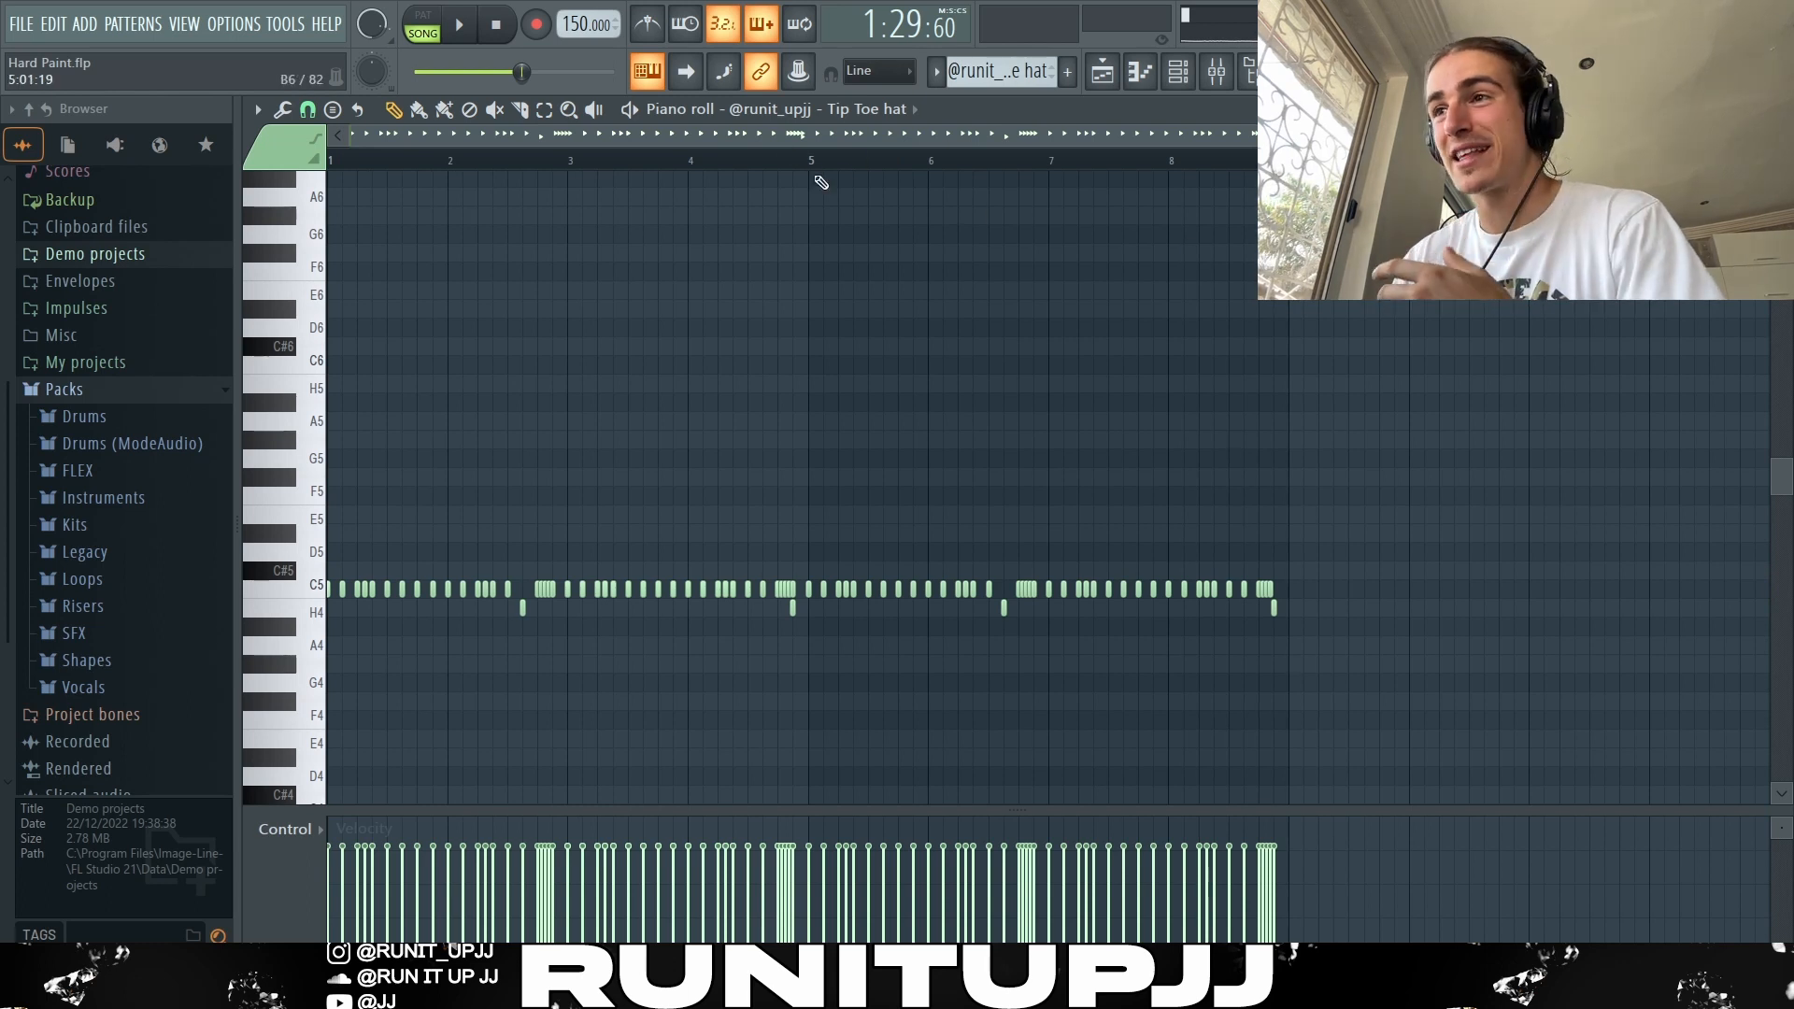
left_click_drag(811, 173, 328, 217)
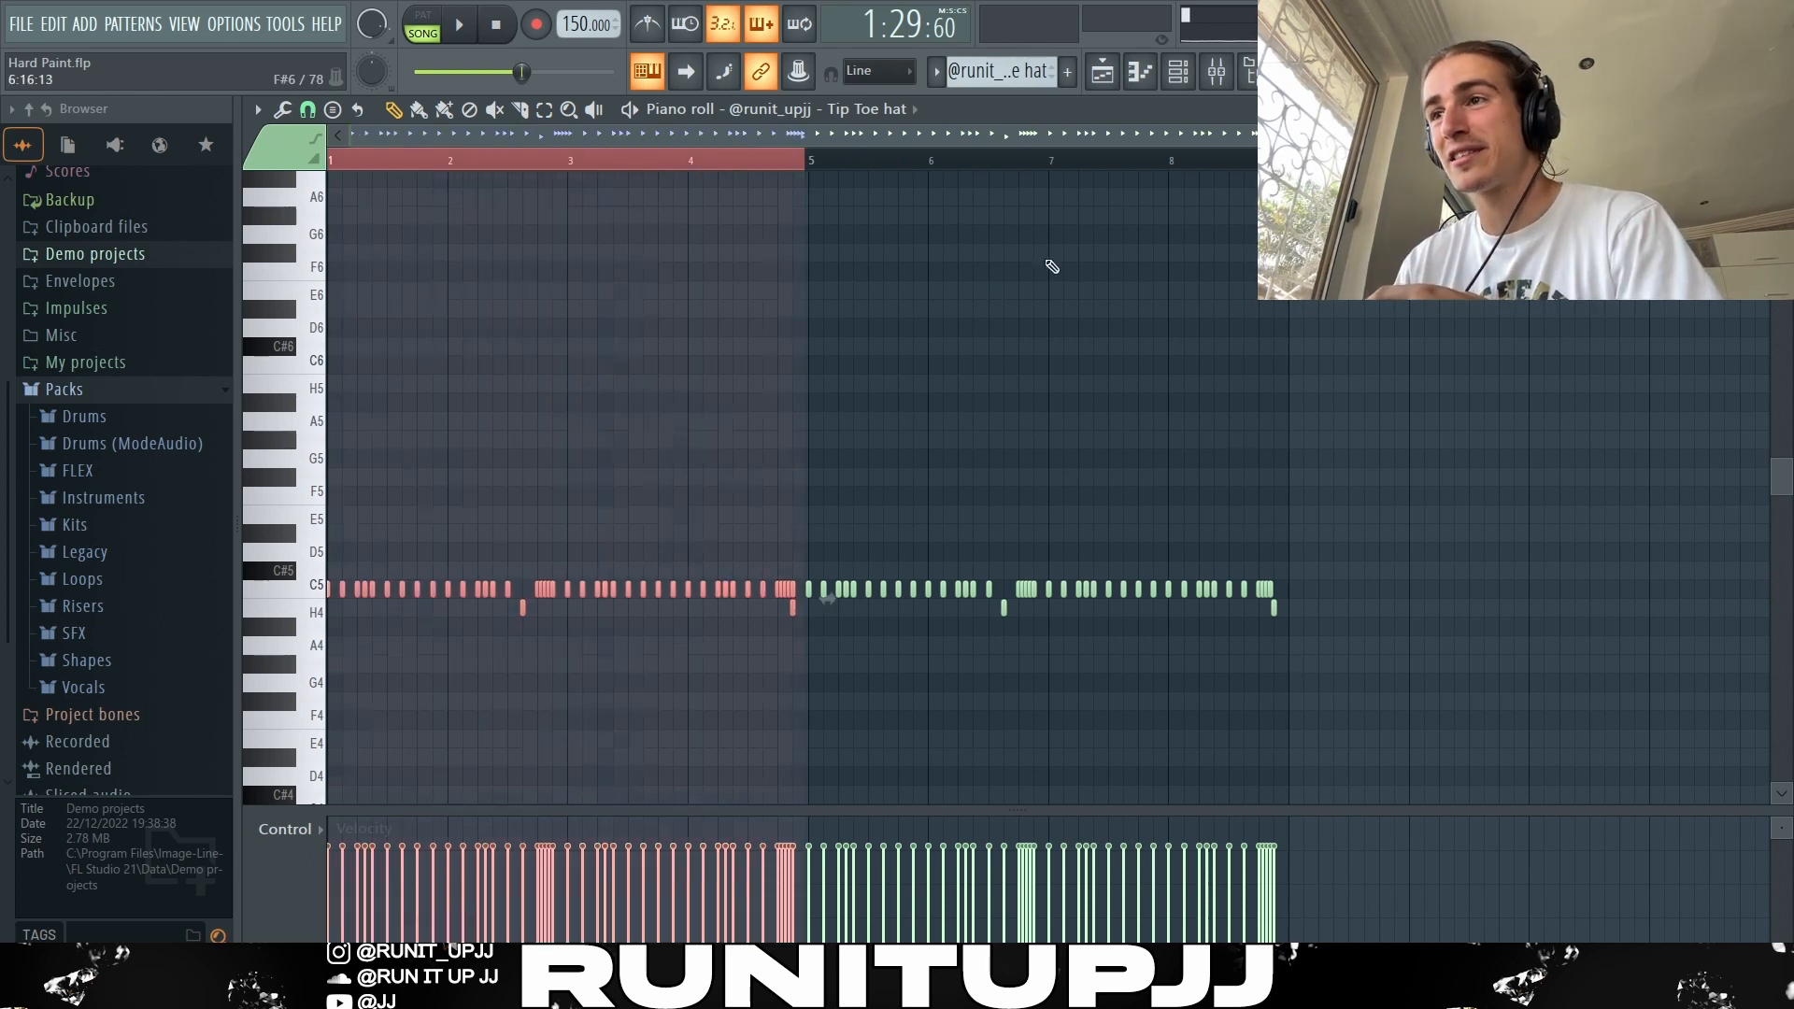
key("ctrl+d")
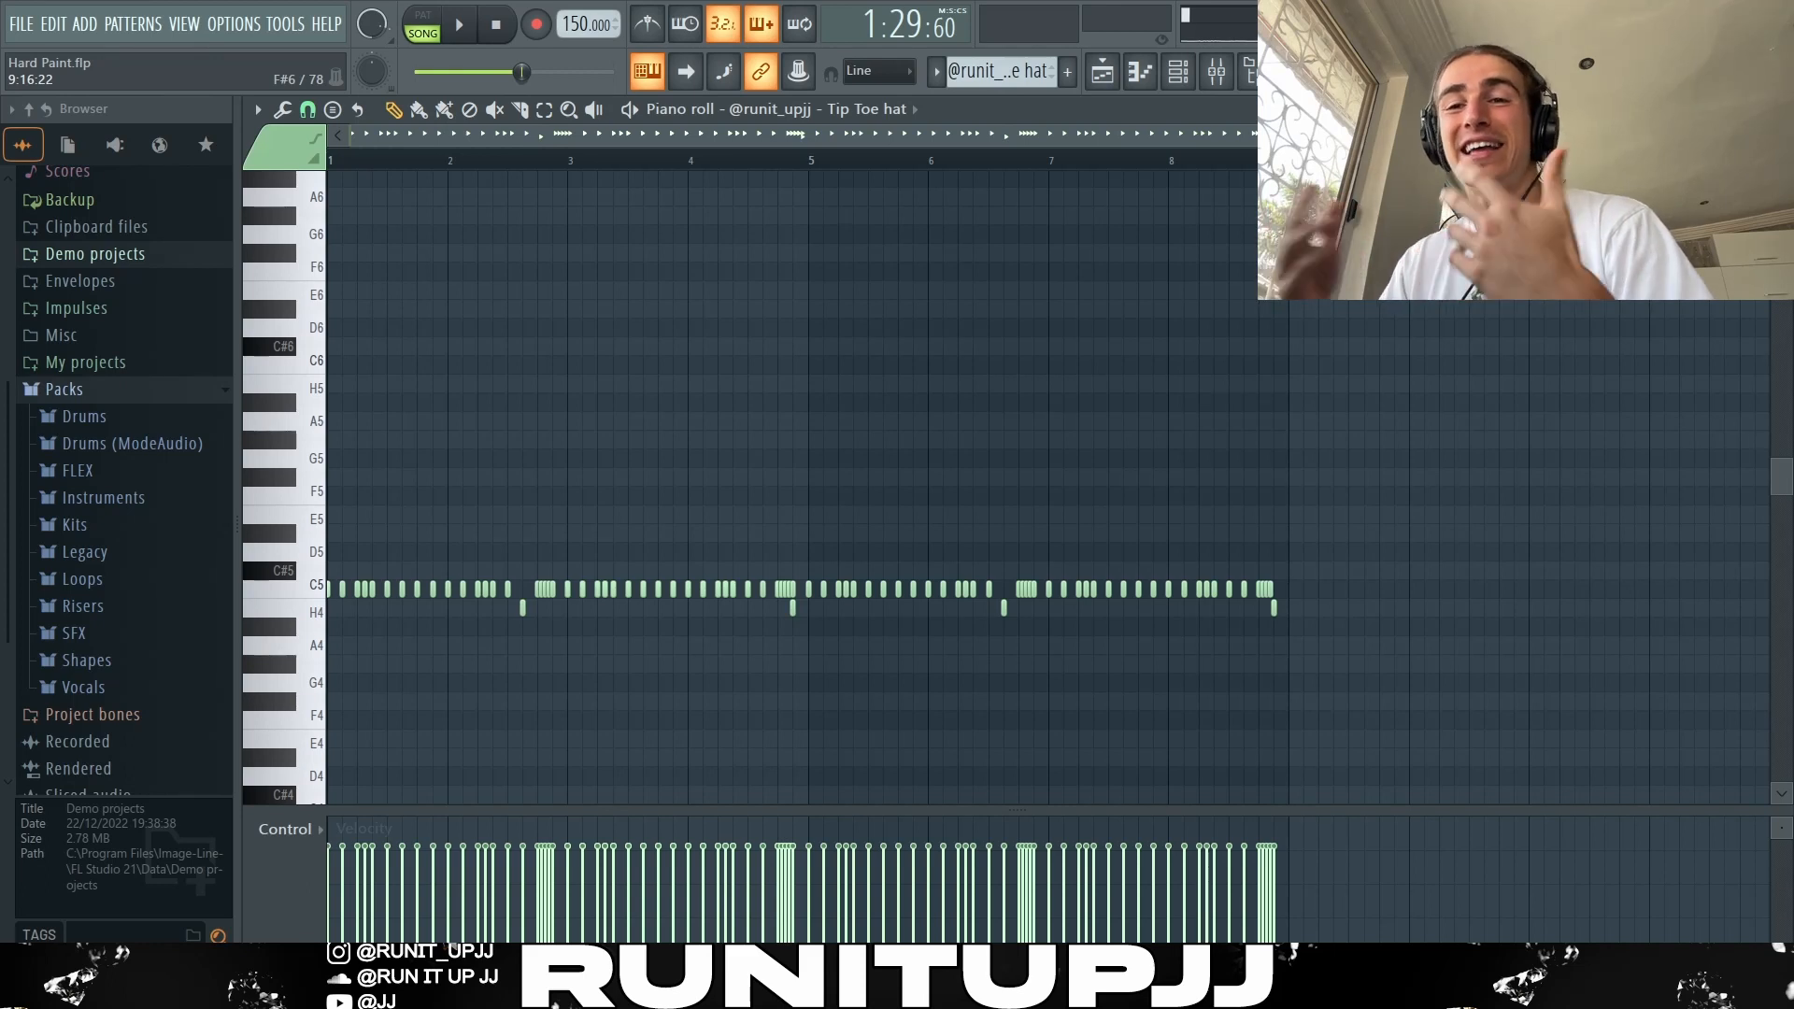
Play the beat and highlight the first two bars of the Spinz pattern in the piano roll
key("space")
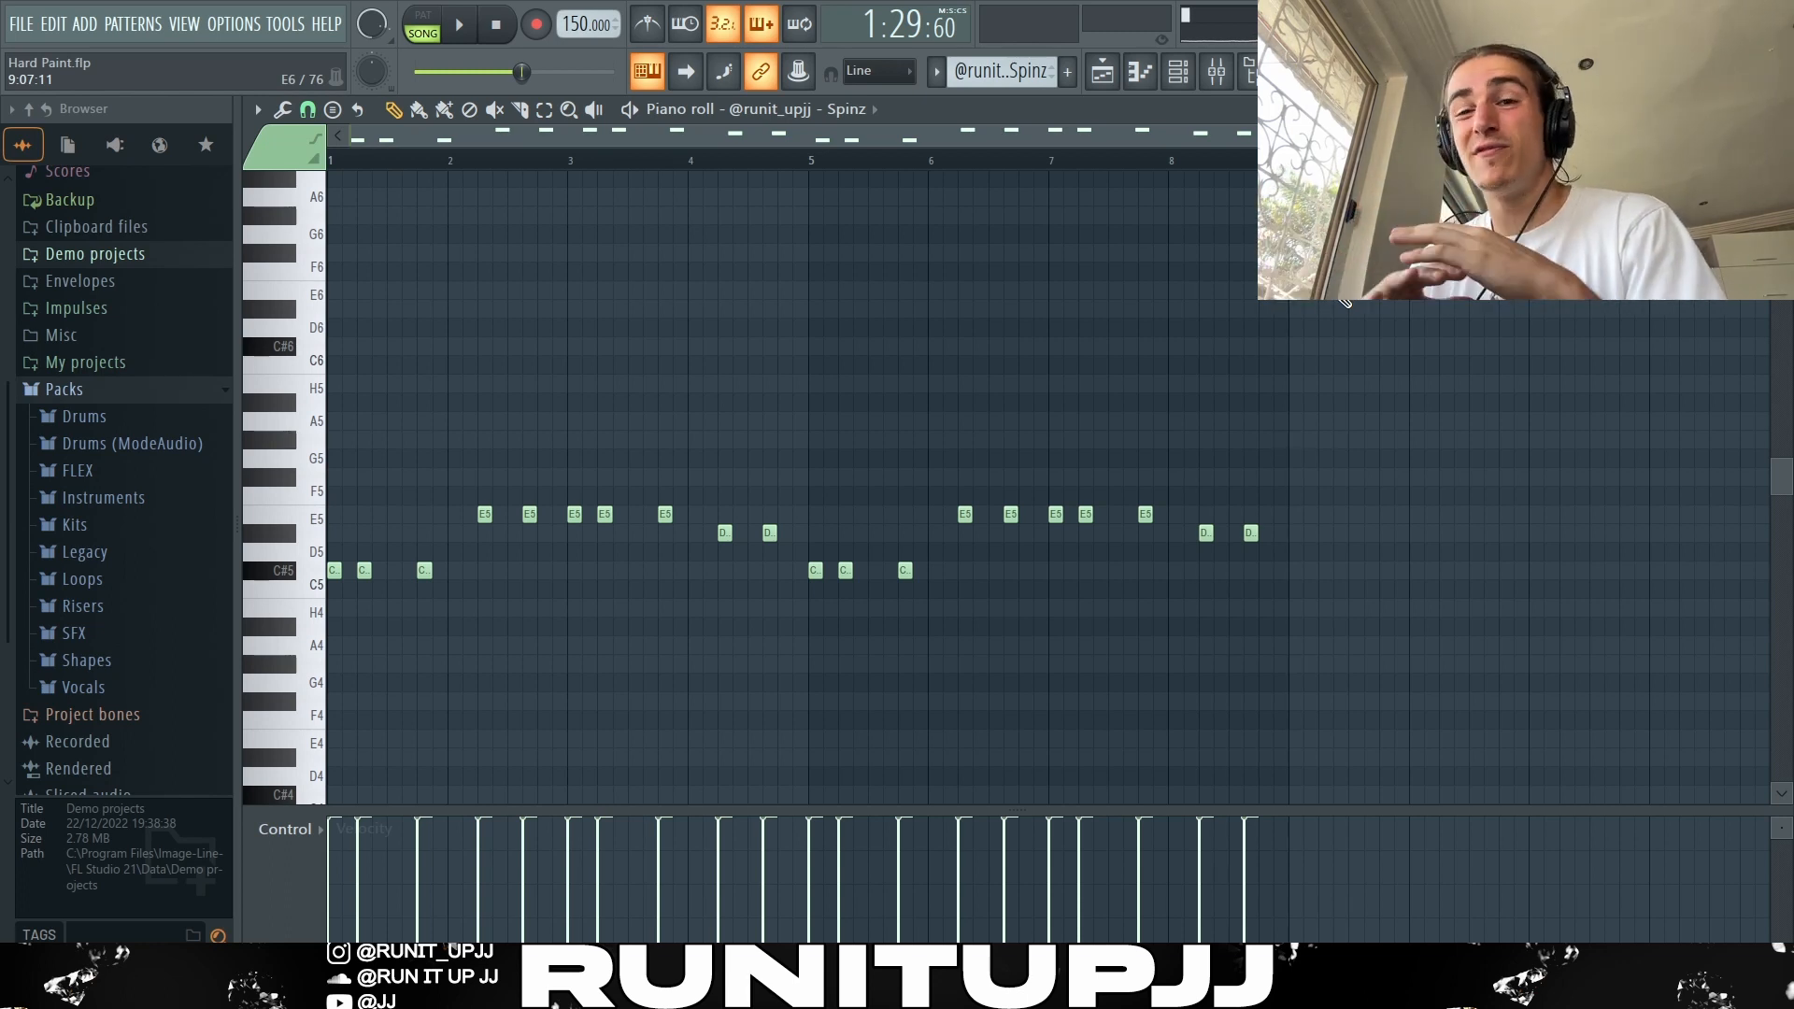
left_click_drag(566, 160, 5, 177)
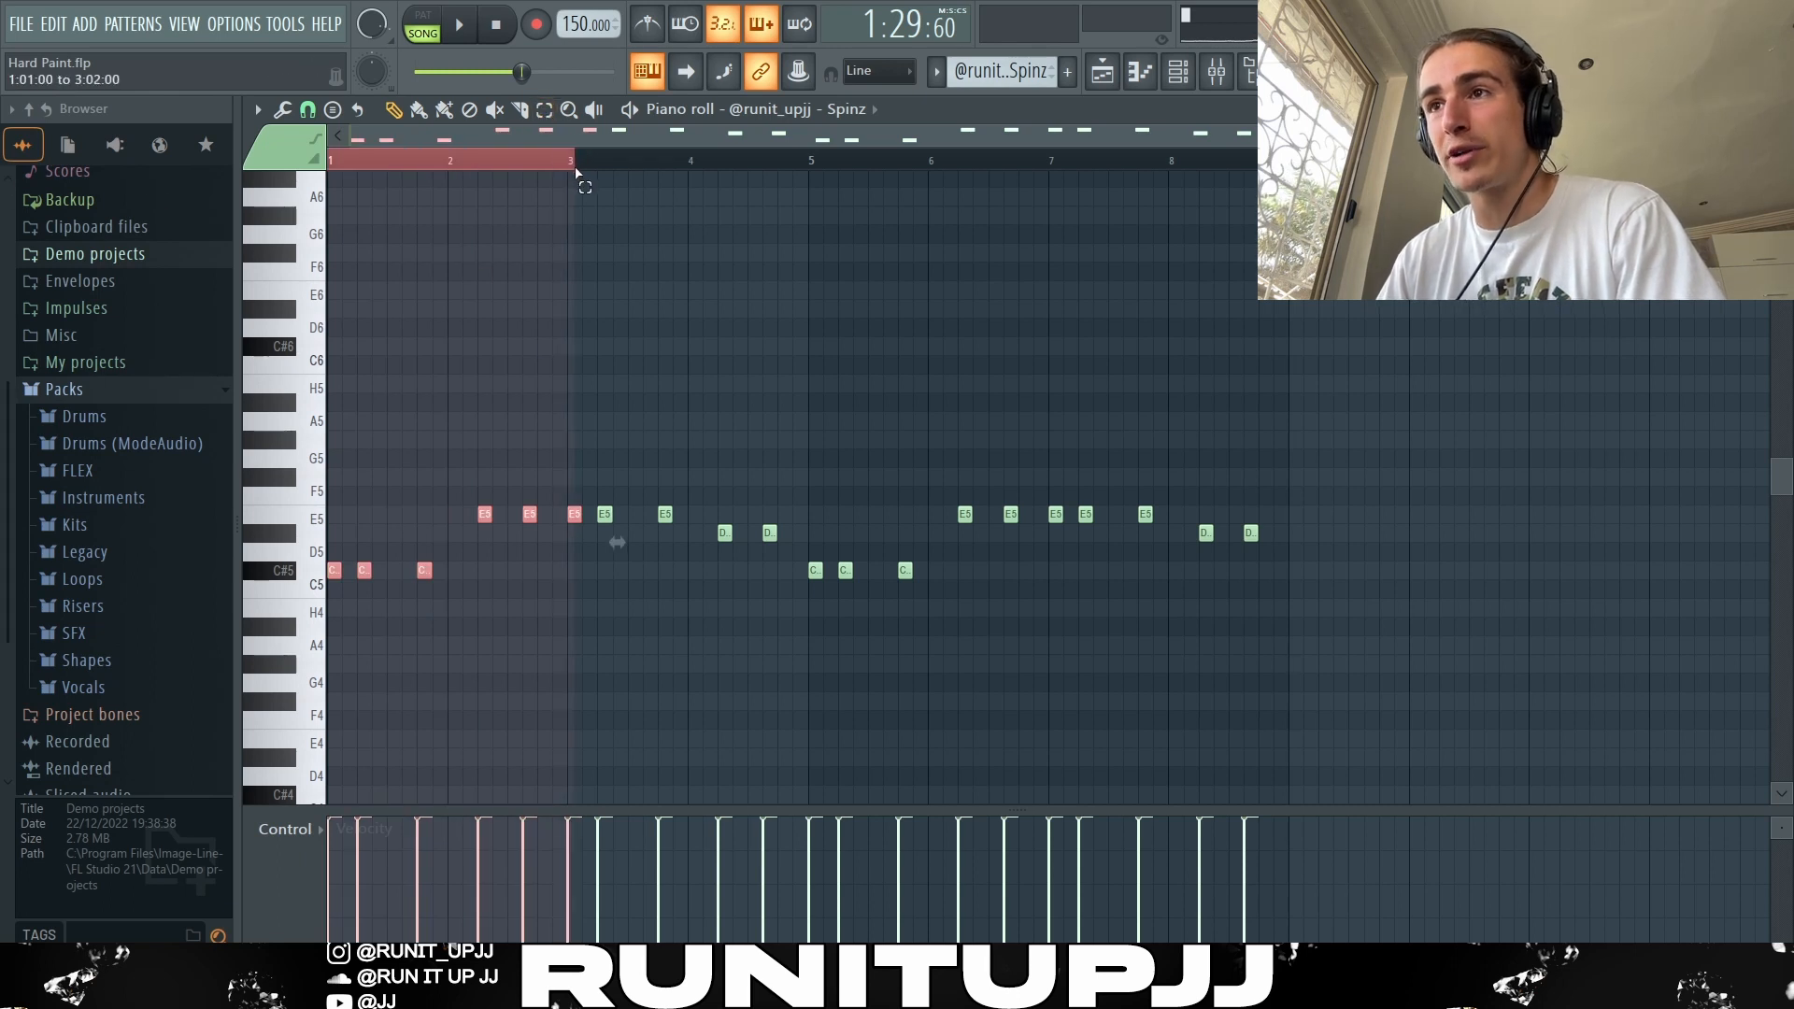
left_click(585, 289)
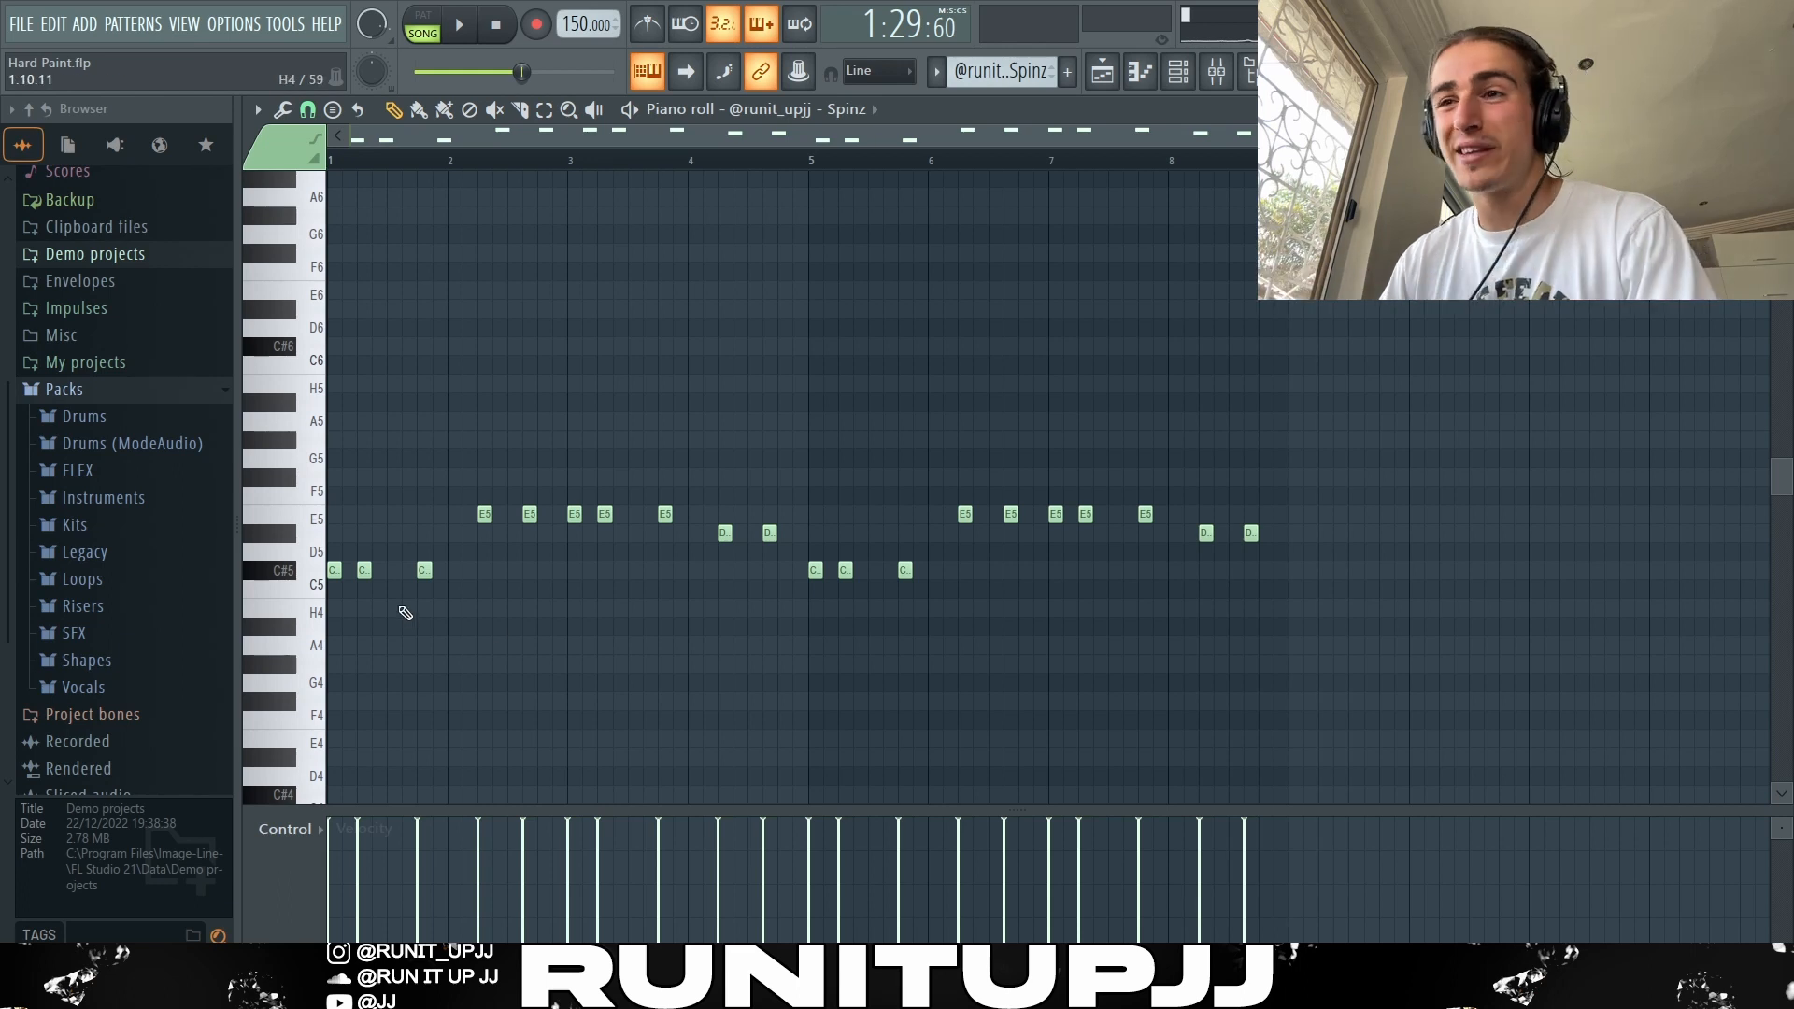
Highlight the paired C#5 notes at the start of bar 1 and the paired E5 notes at the start of bar 3 in Spinz
left_click_drag(394, 612, 324, 529)
left_click_drag(620, 539, 559, 487)
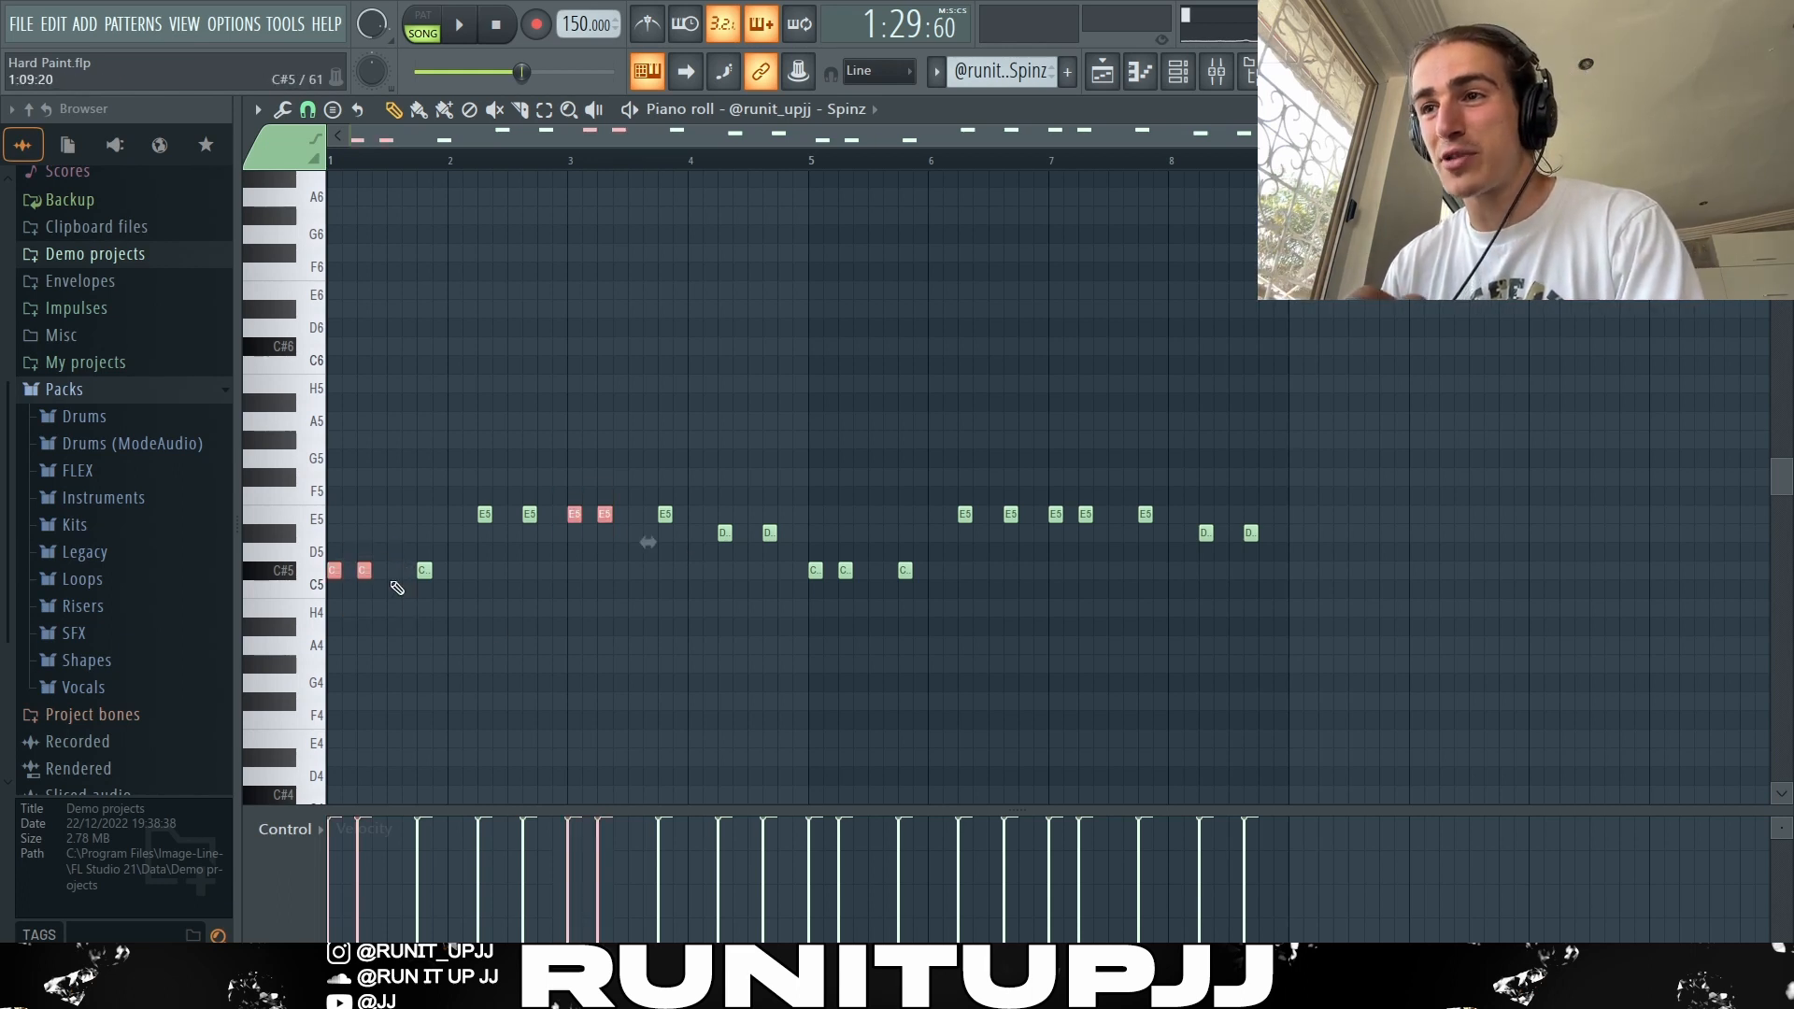
scroll(369, 578, "up", 3)
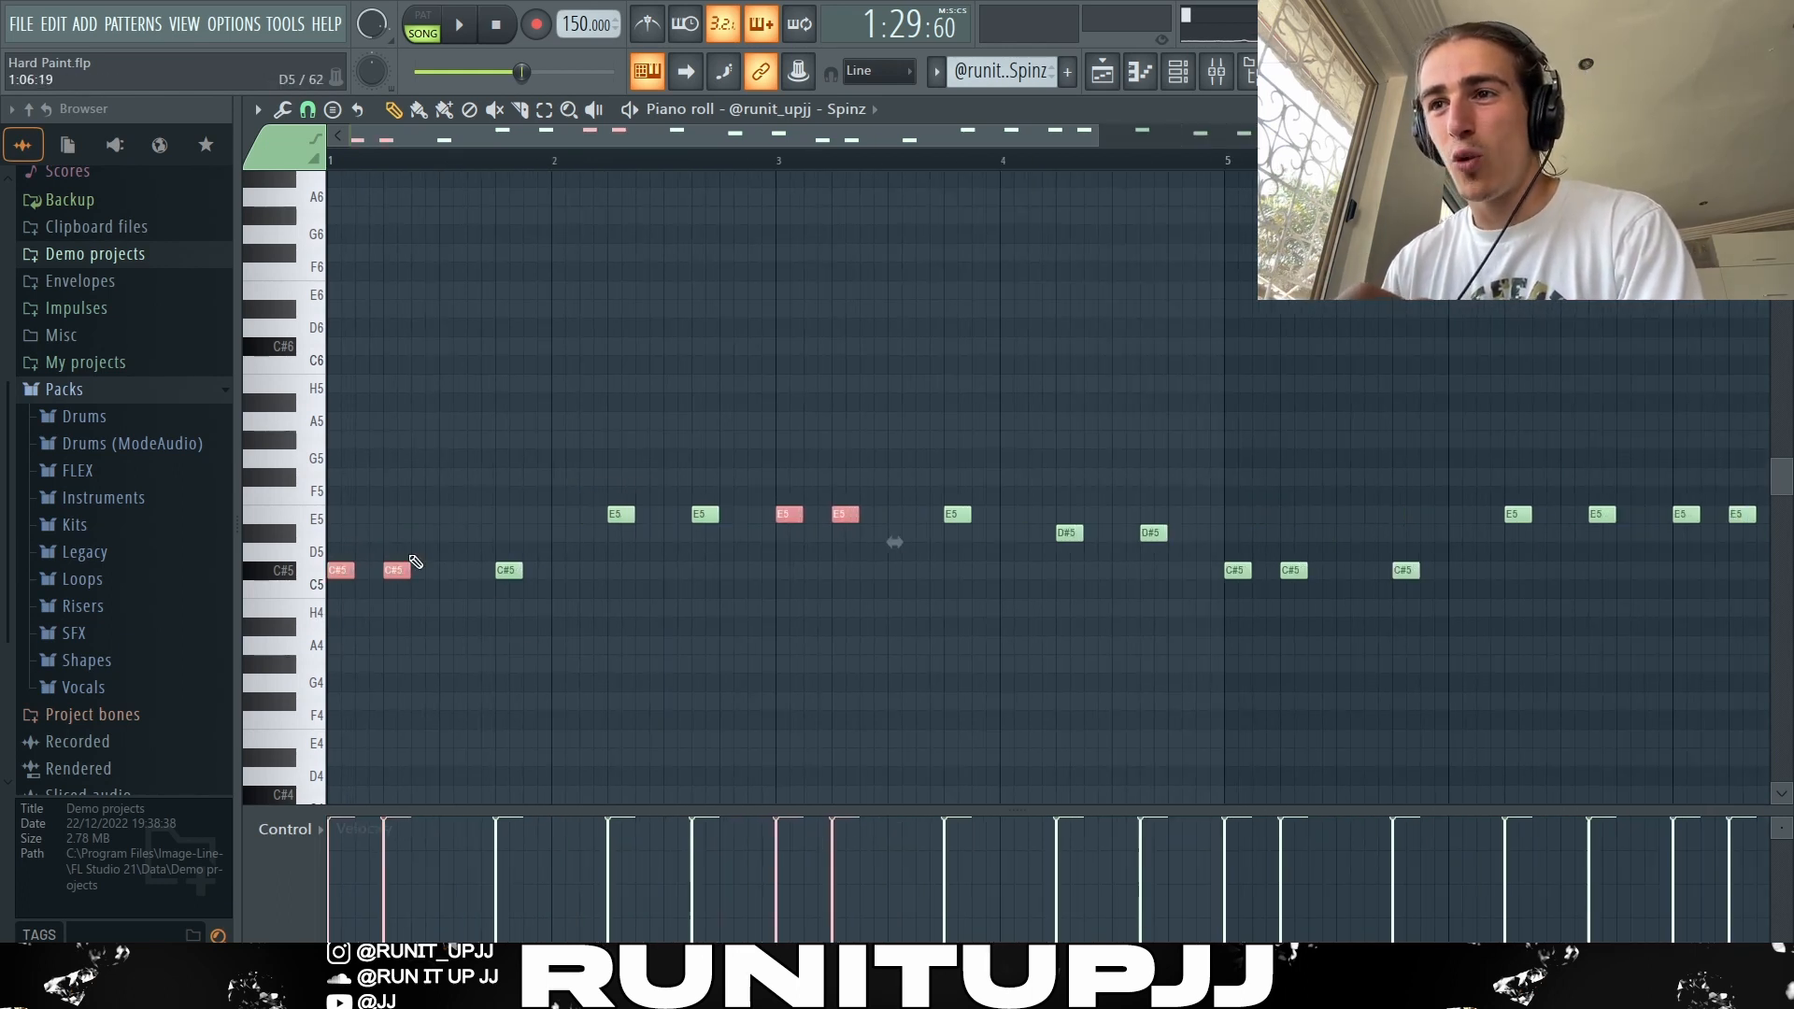
scroll(472, 528, "down", 3)
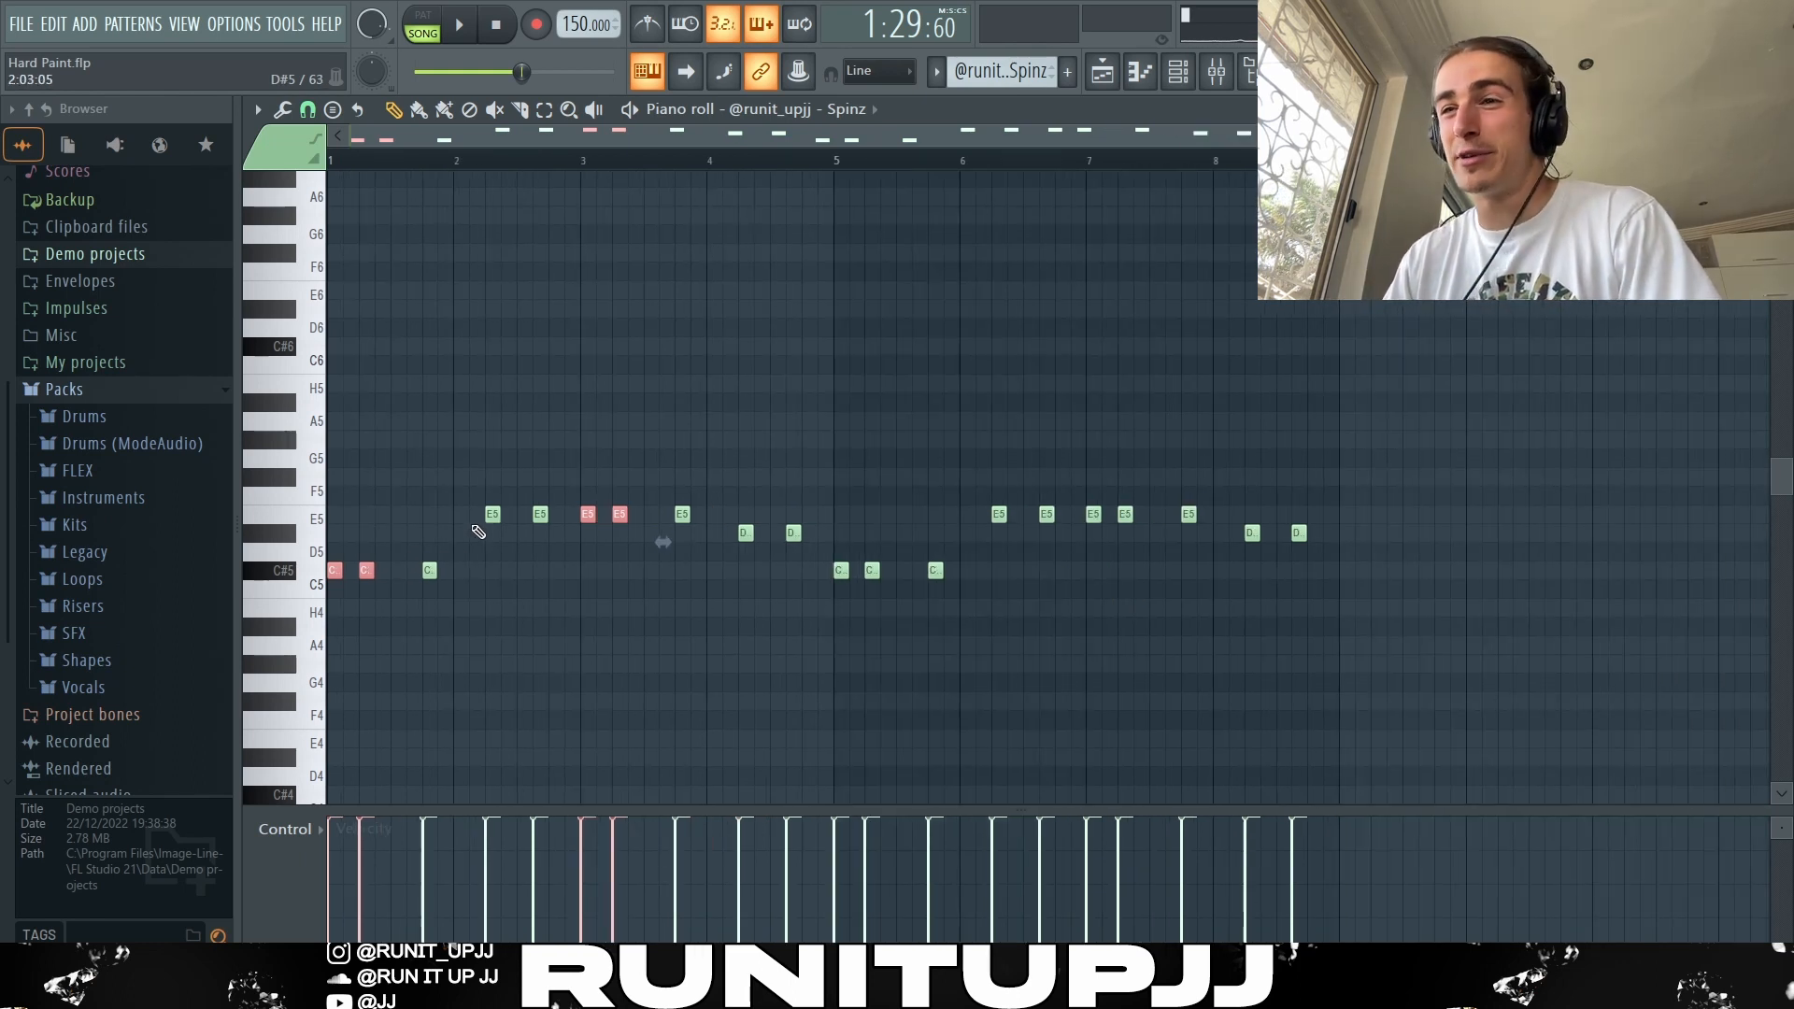
left_click(498, 565, "ctrl")
scroll(499, 565, "down", 1)
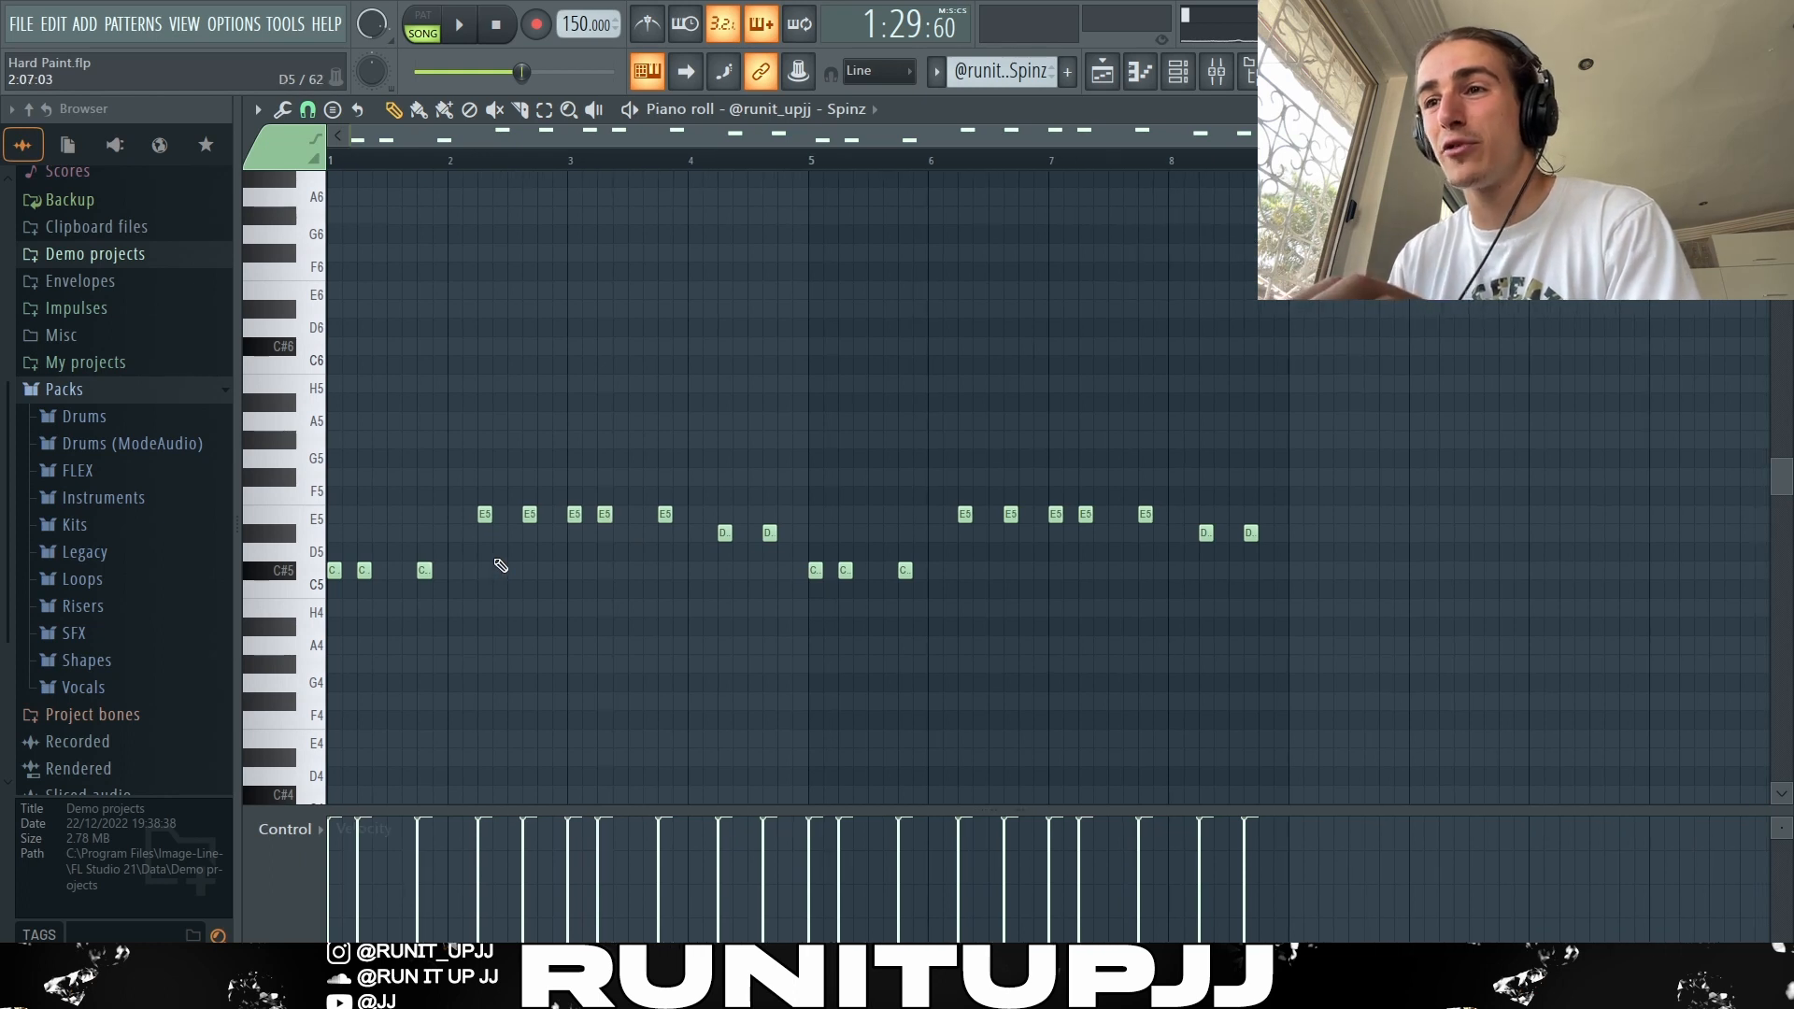
Compare the first four bars of the Spinz pattern with bars 5 to 8, and play the beat
left_click_drag(780, 624, 327, 431)
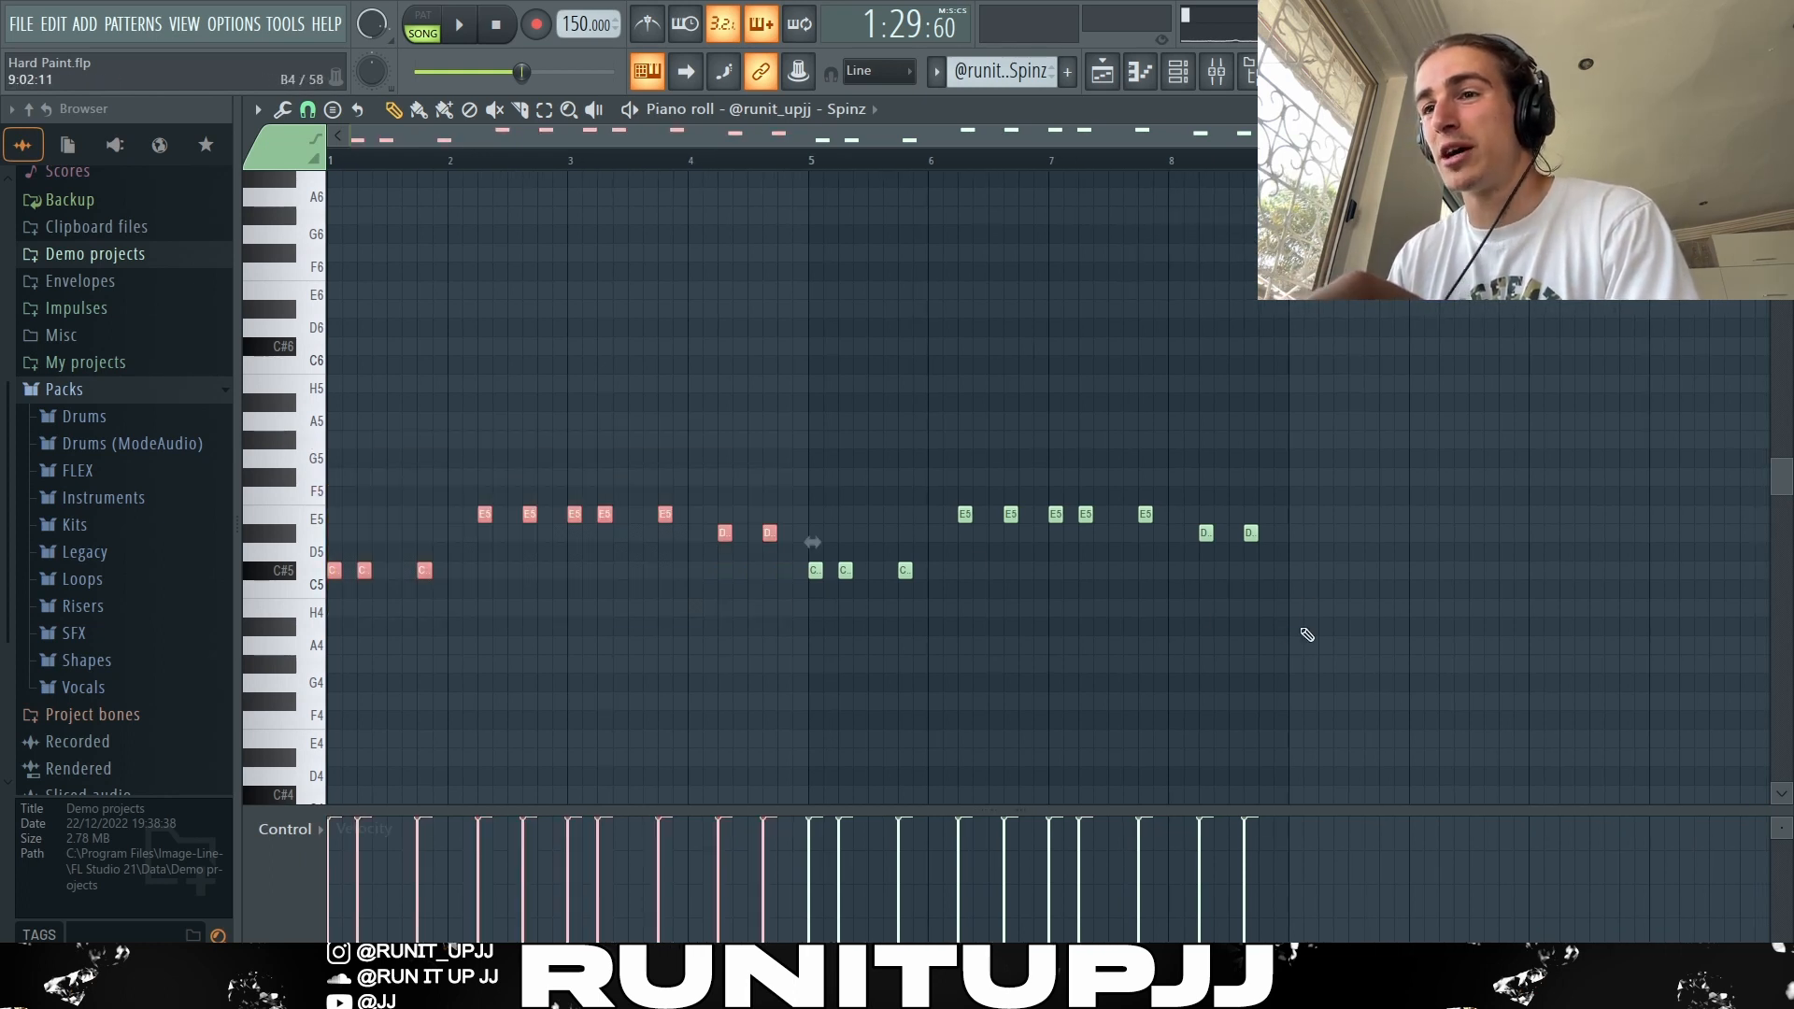
left_click_drag(1311, 614, 811, 373)
left_click(1368, 419, "ctrl")
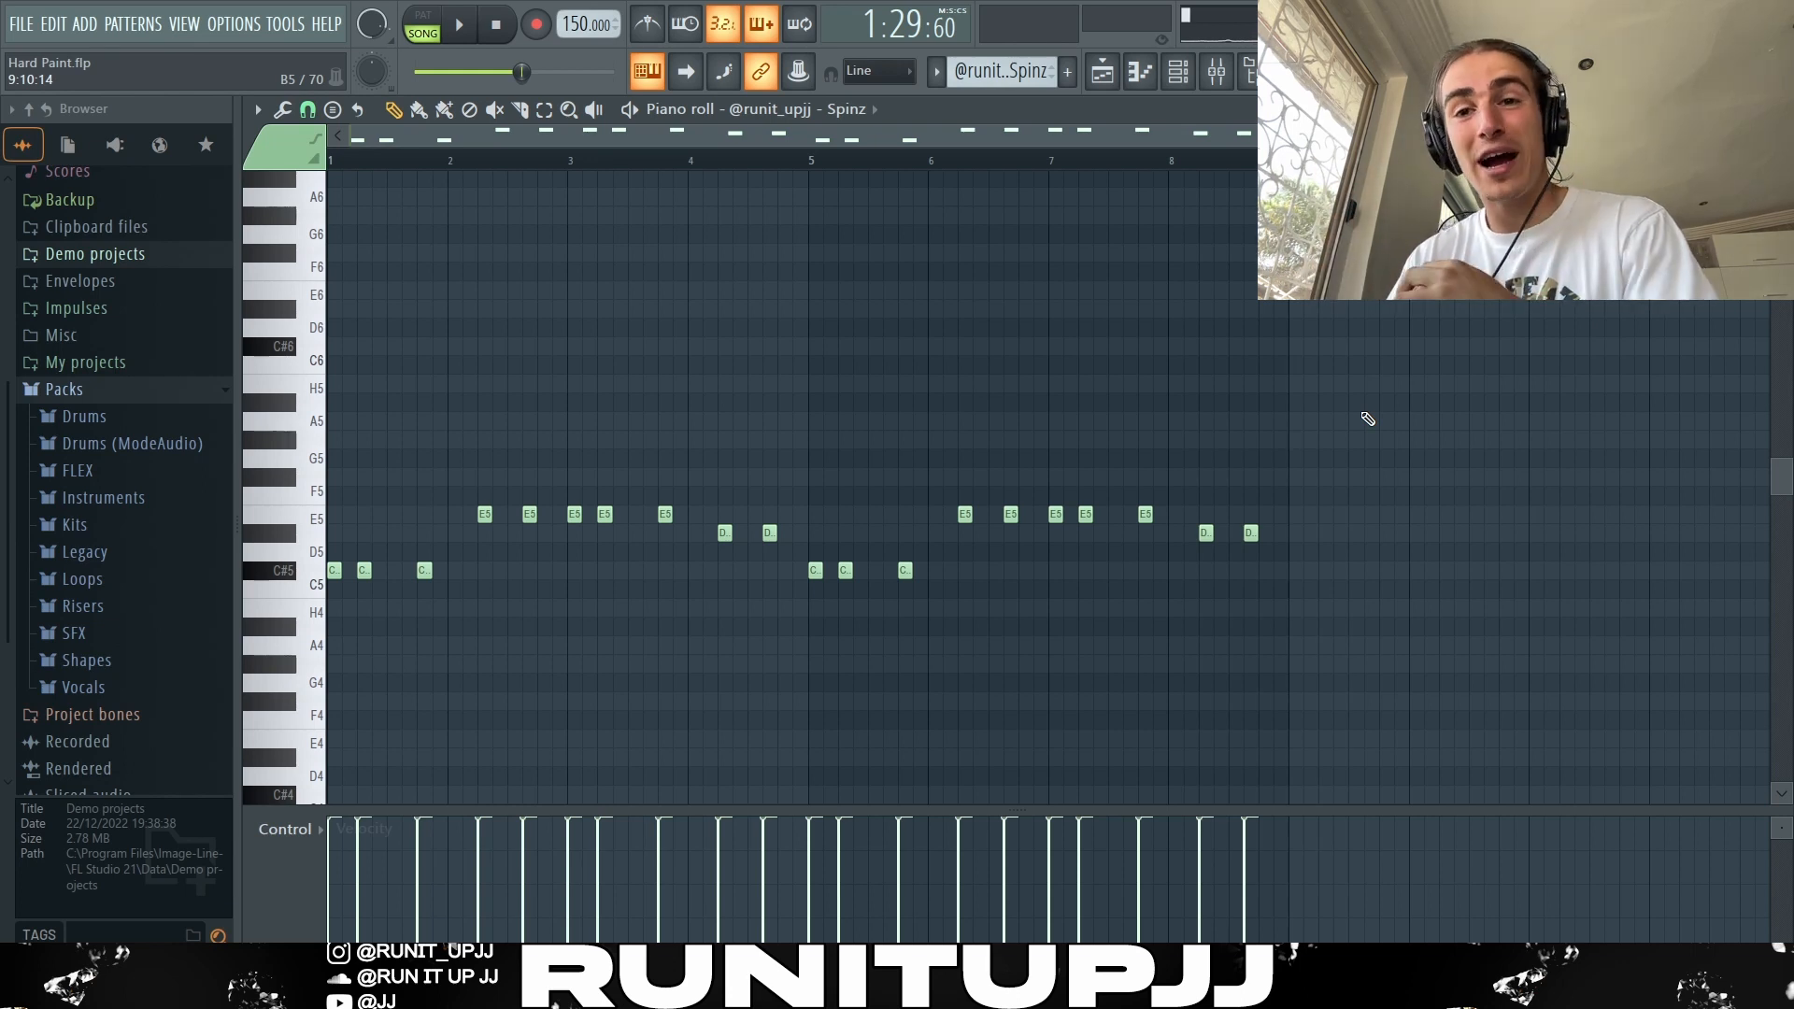
key("ctrl+a")
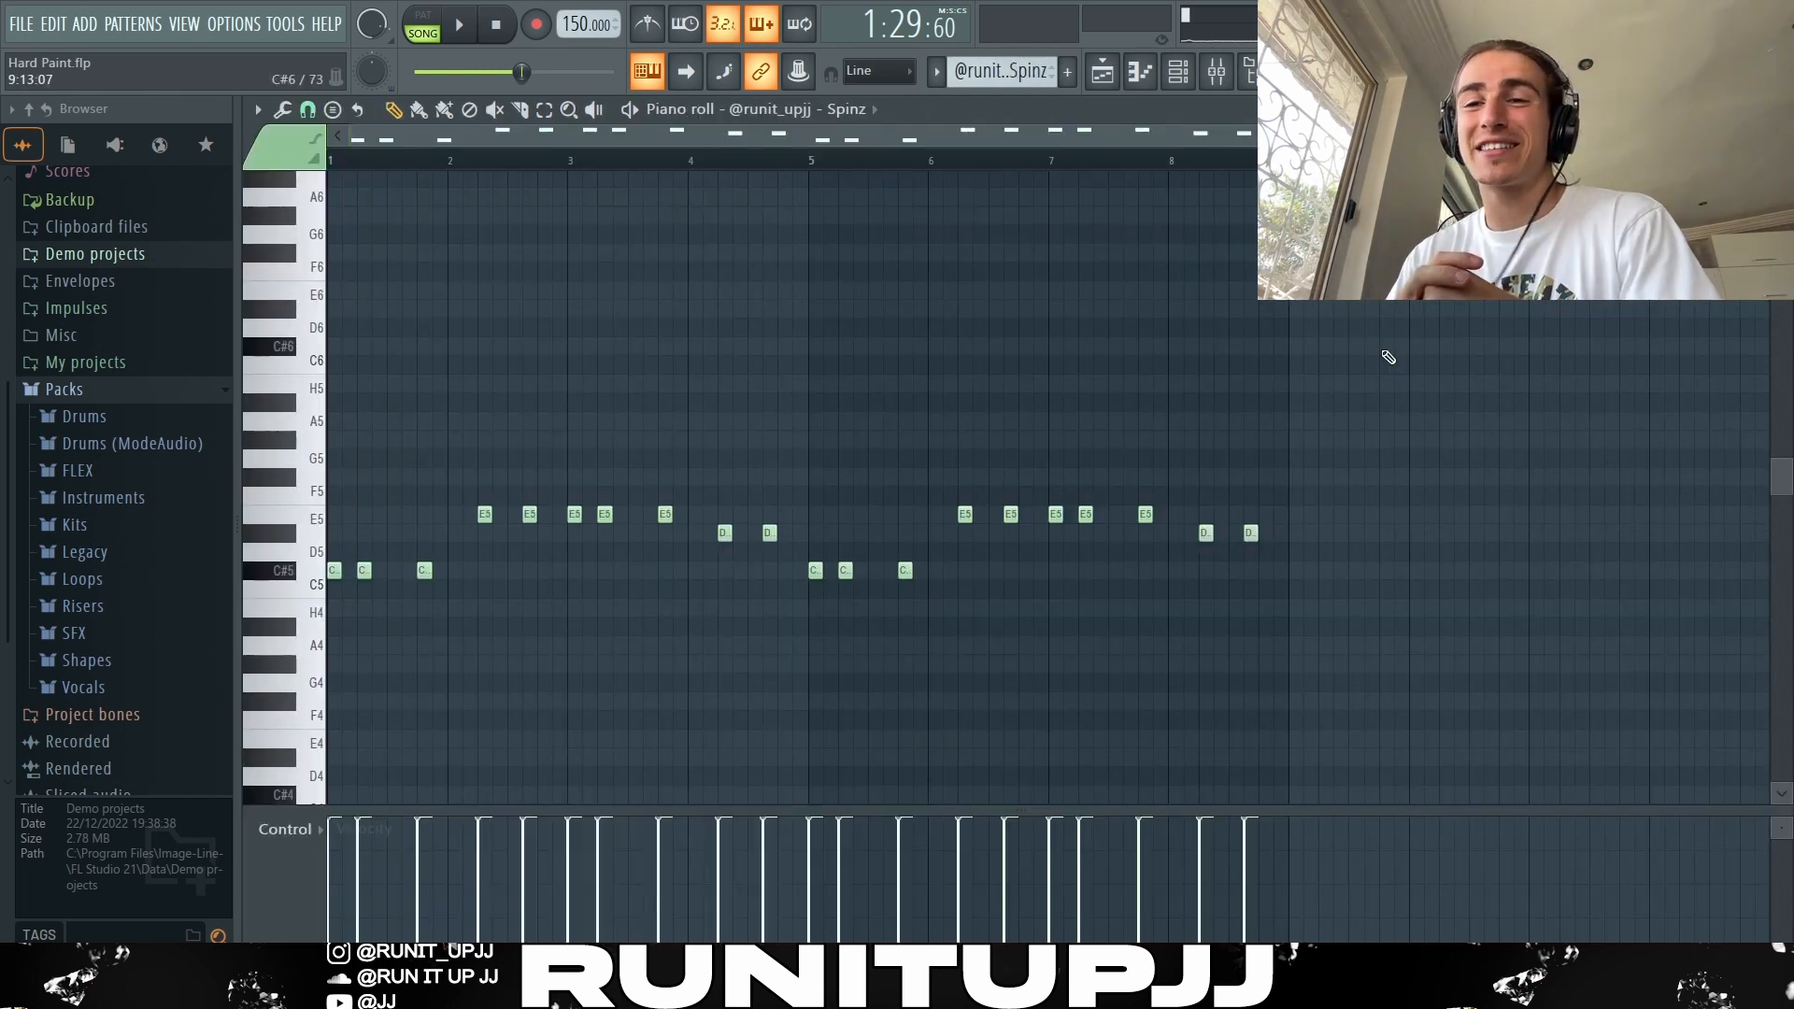
key("space")
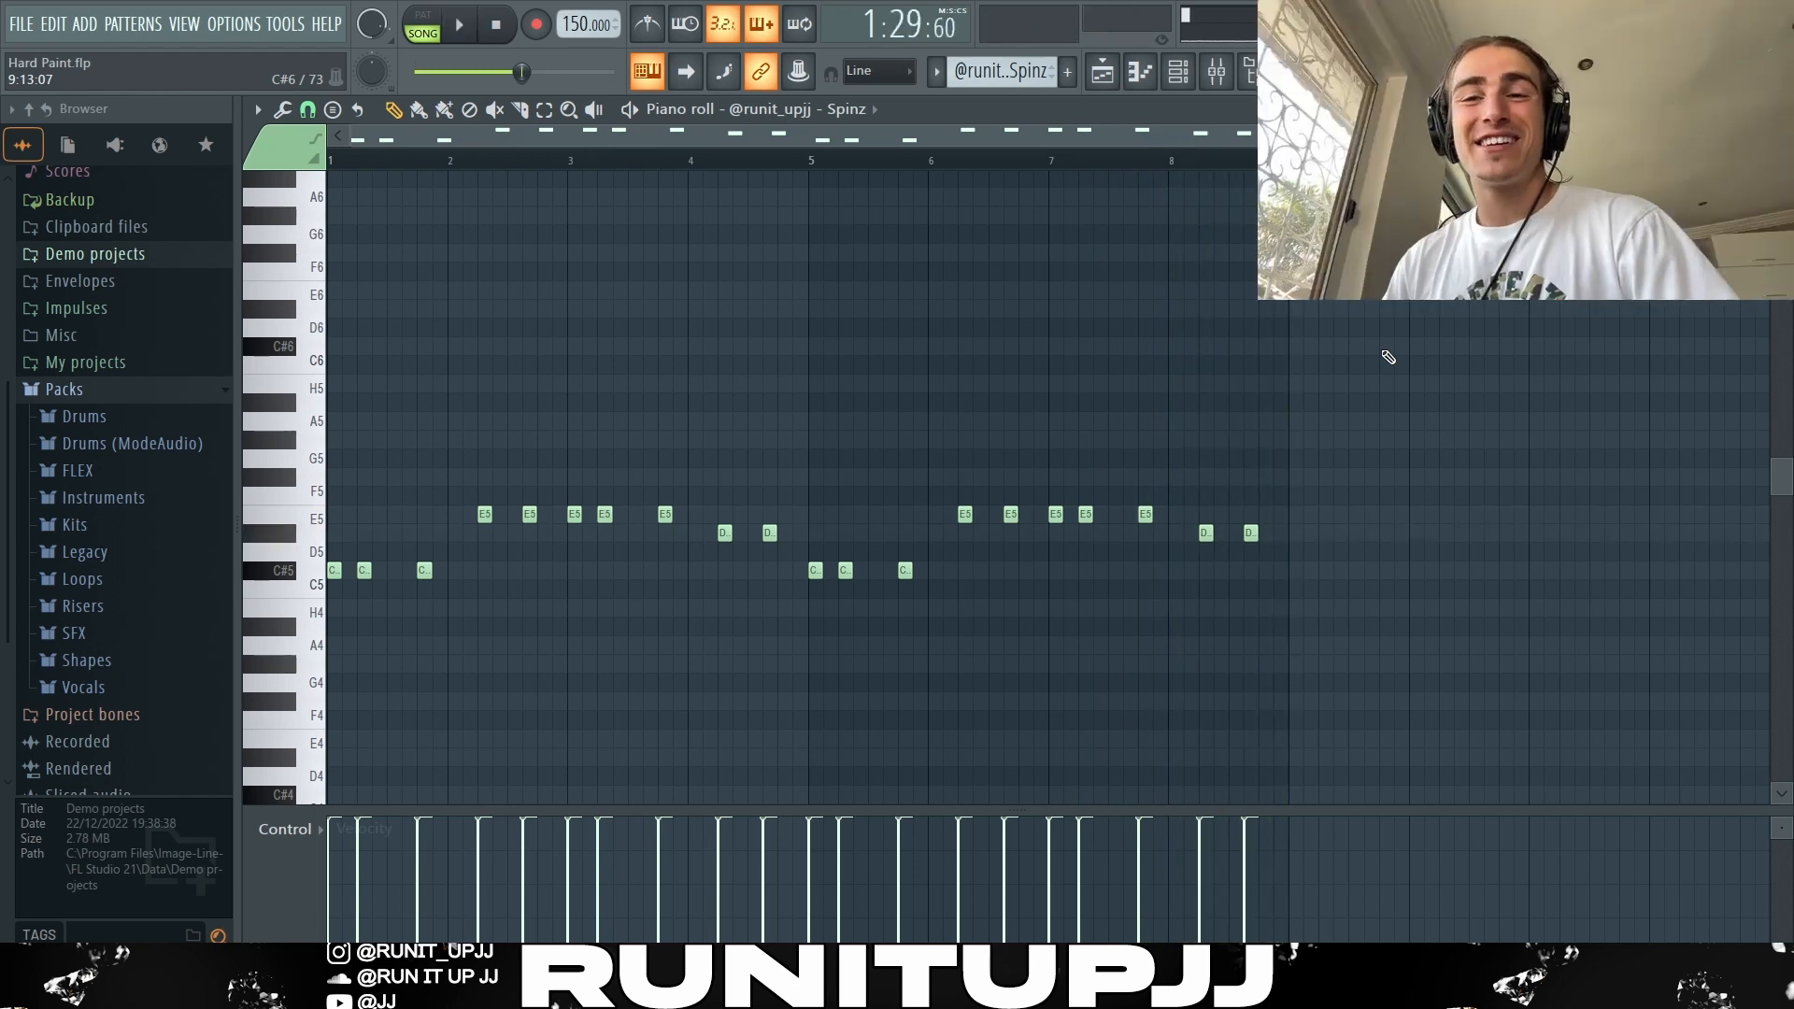
Highlight the two PG GB Perc - Kan hits at the end of bar 3, and play the playlist arrangement from bar 57
key("F5")
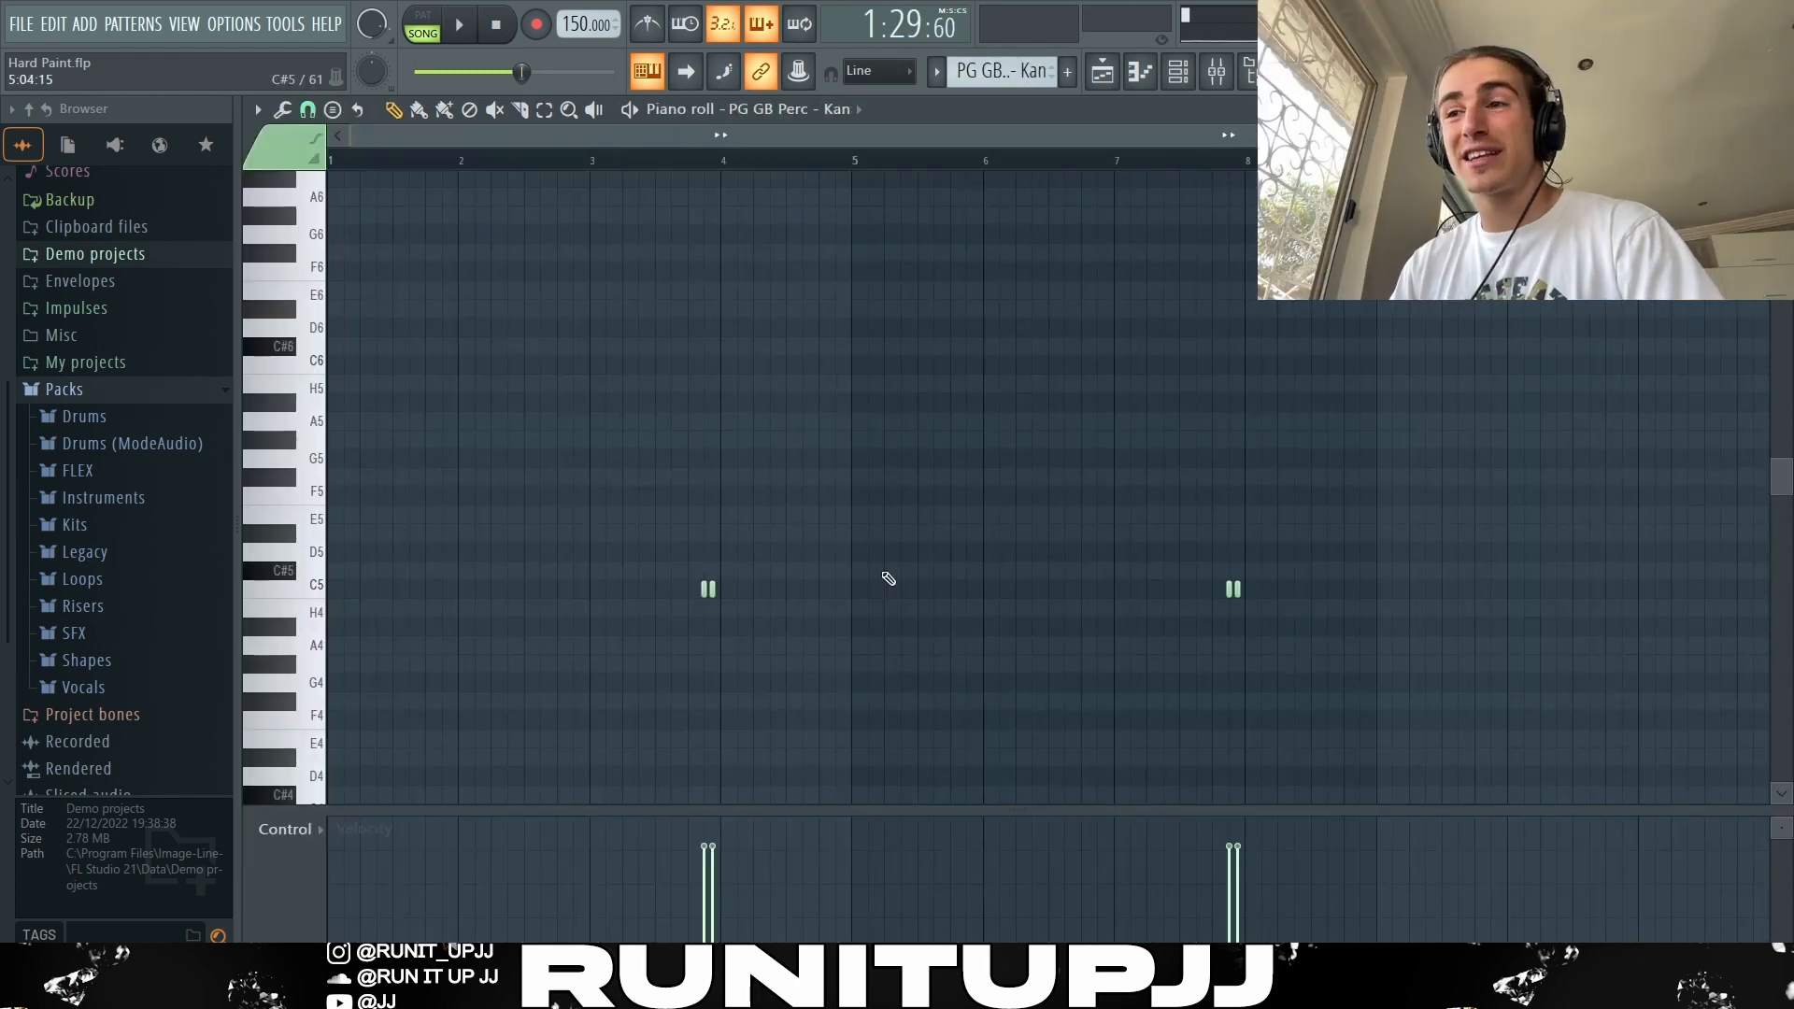
left_click_drag(670, 564, 1233, 593)
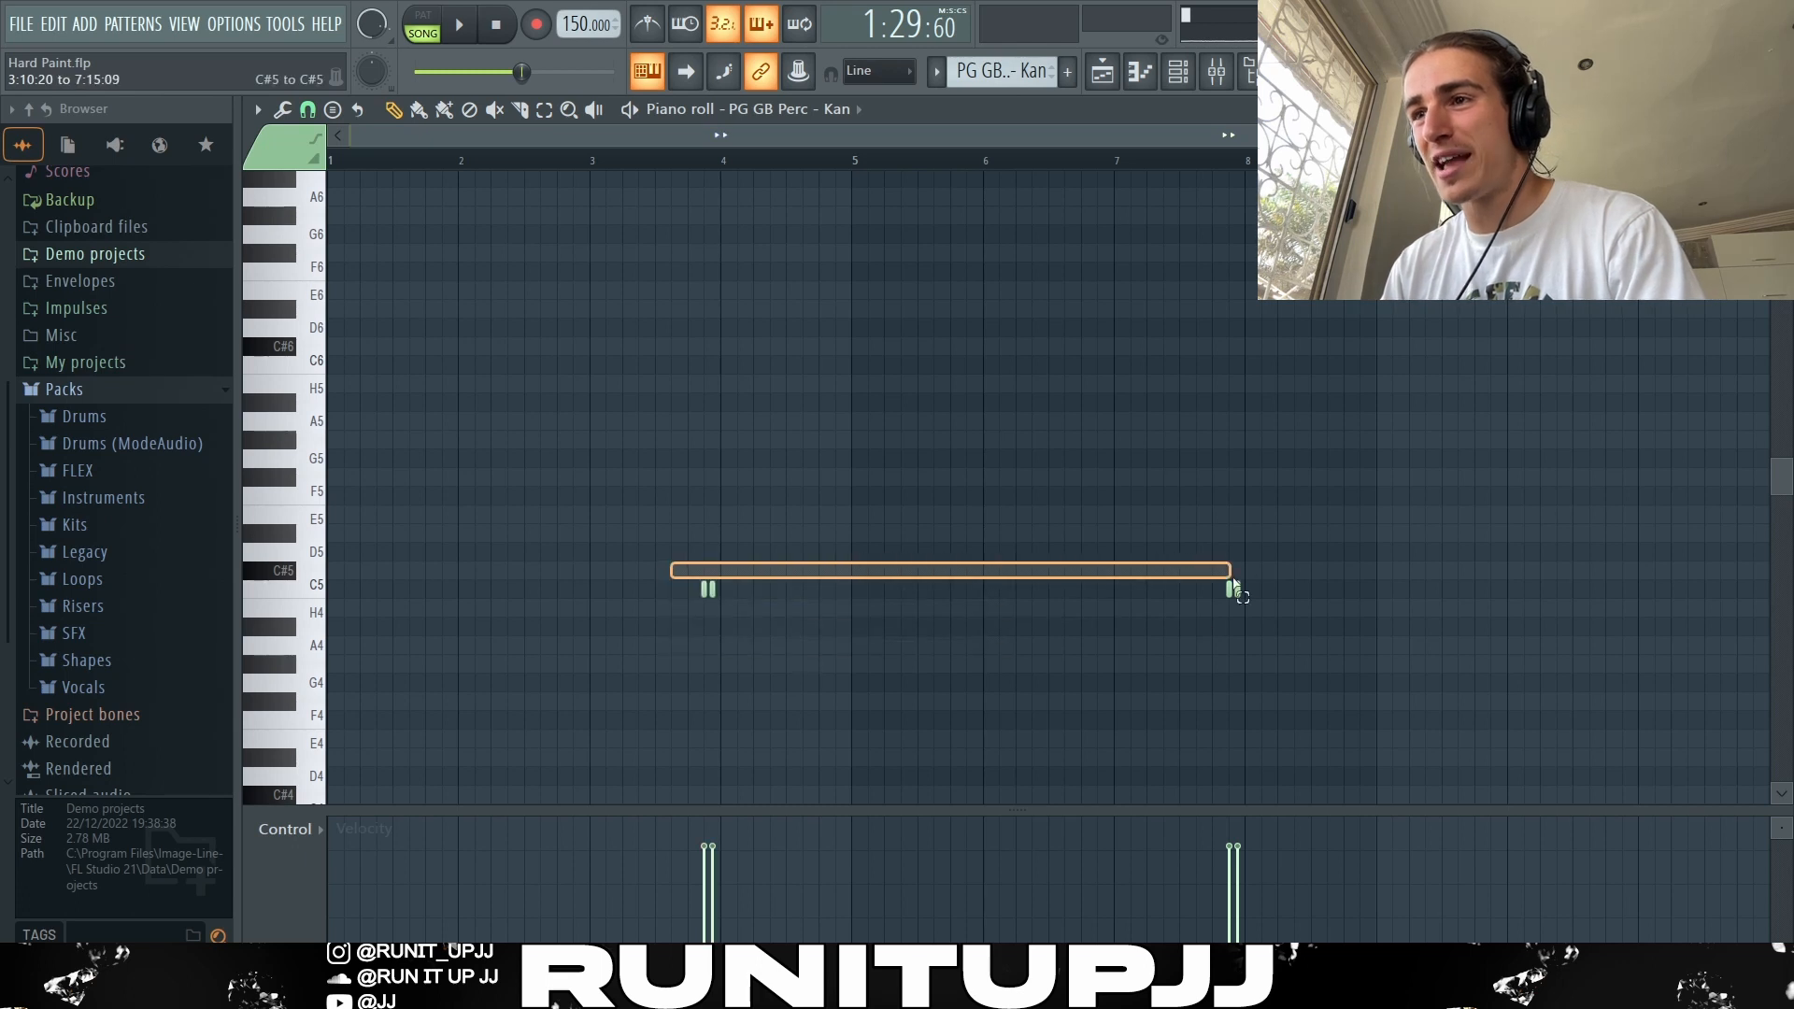
scroll(750, 596, "up", 5)
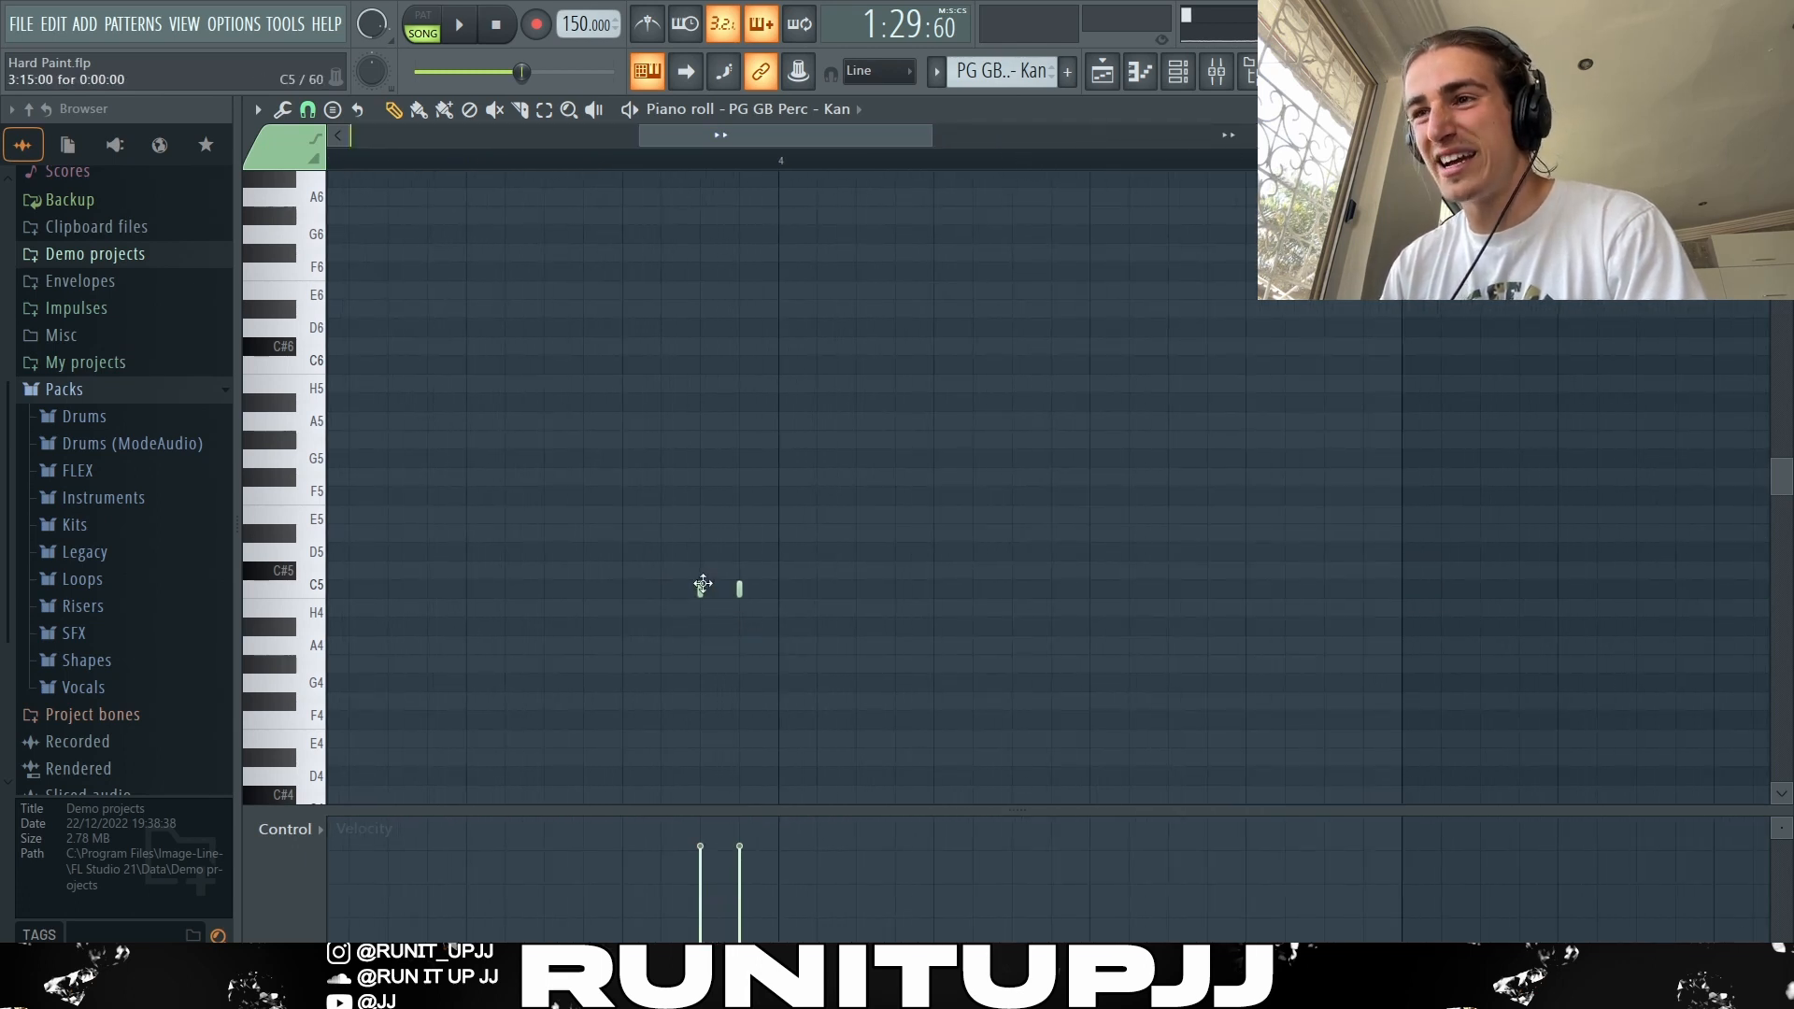
left_click_drag(680, 603, 783, 559)
scroll(782, 542, "down", 4)
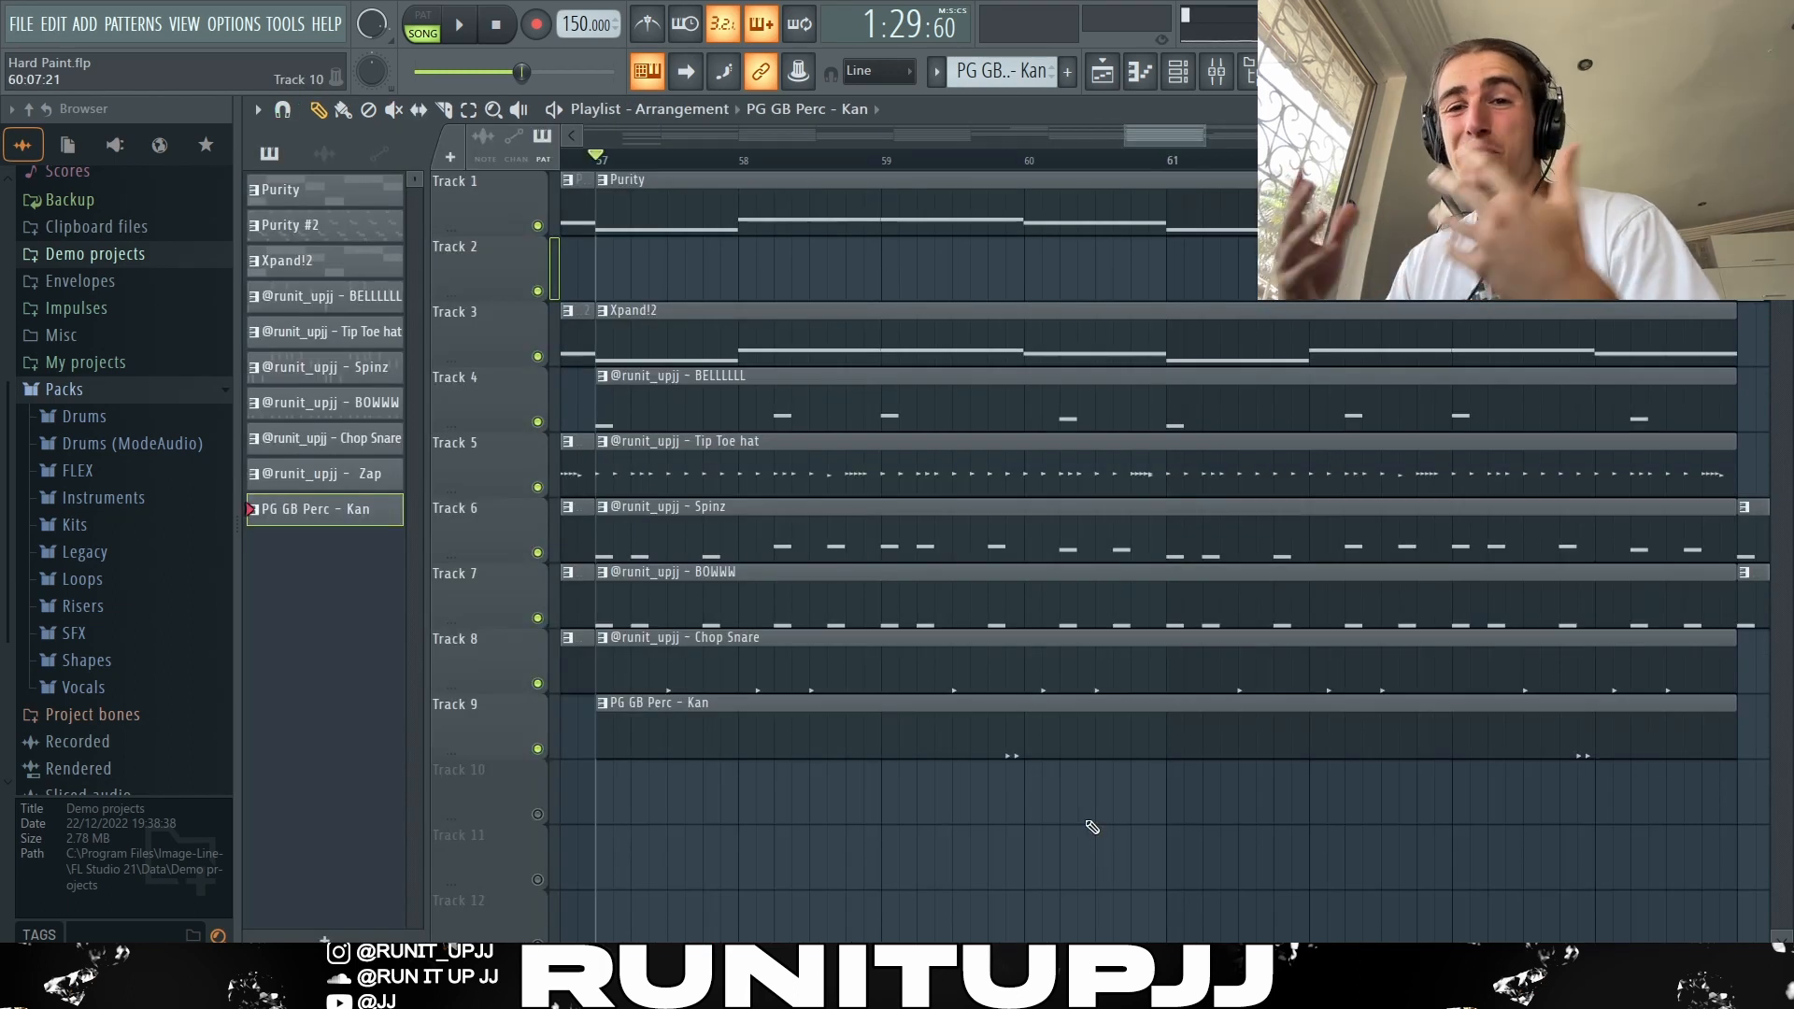
key("space")
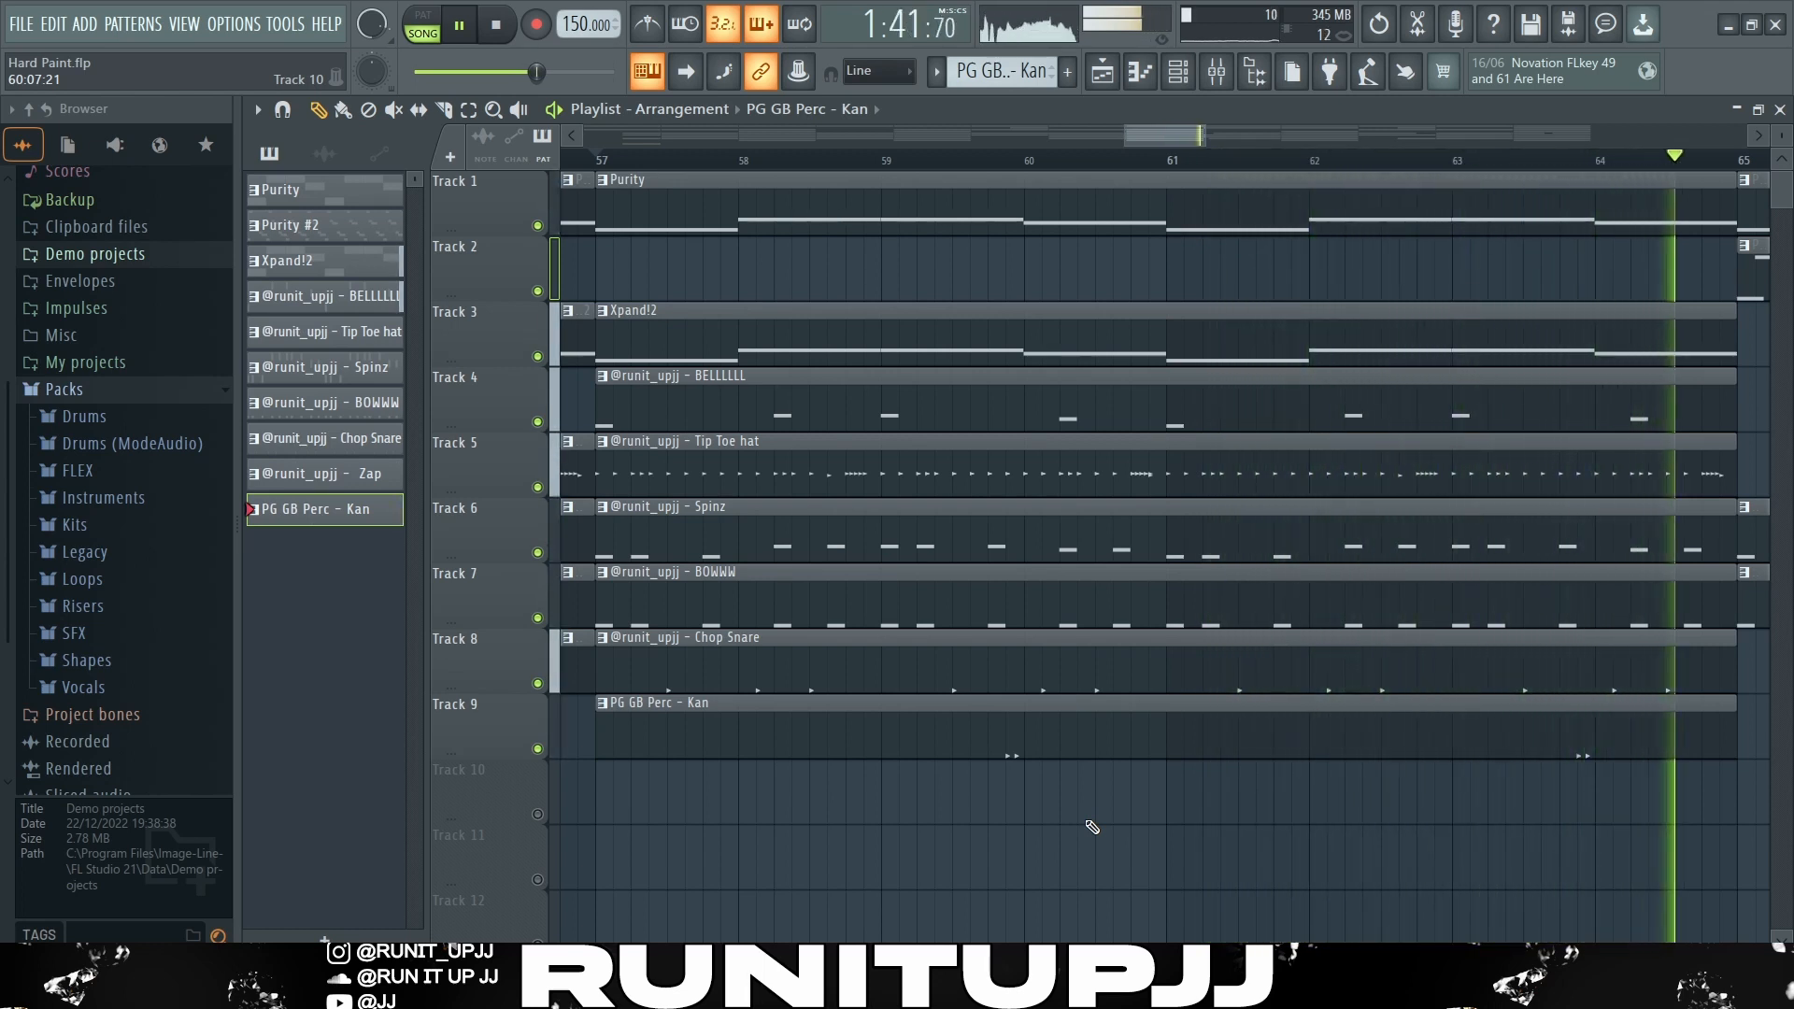
key("space")
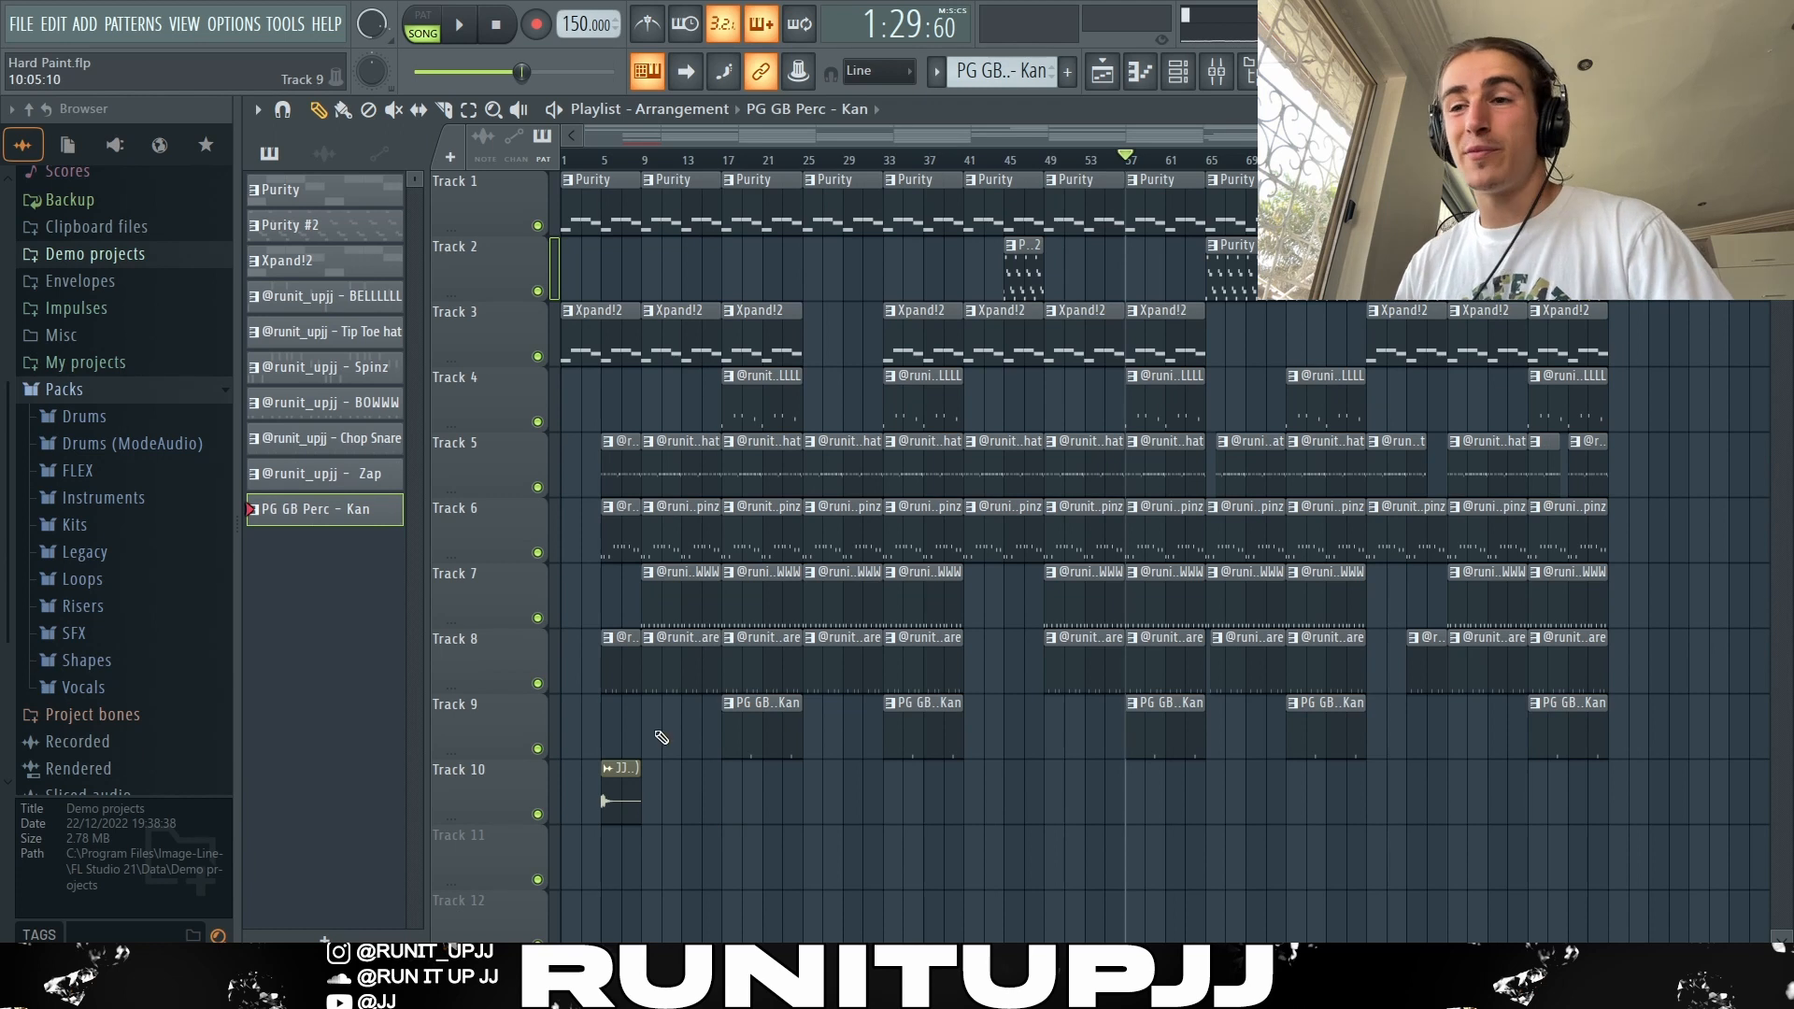
Highlight the first half of the arrangement section by section: bars 1 to 8, 9 to 24 and 25 to 48
left_click_drag(643, 890, 562, 174)
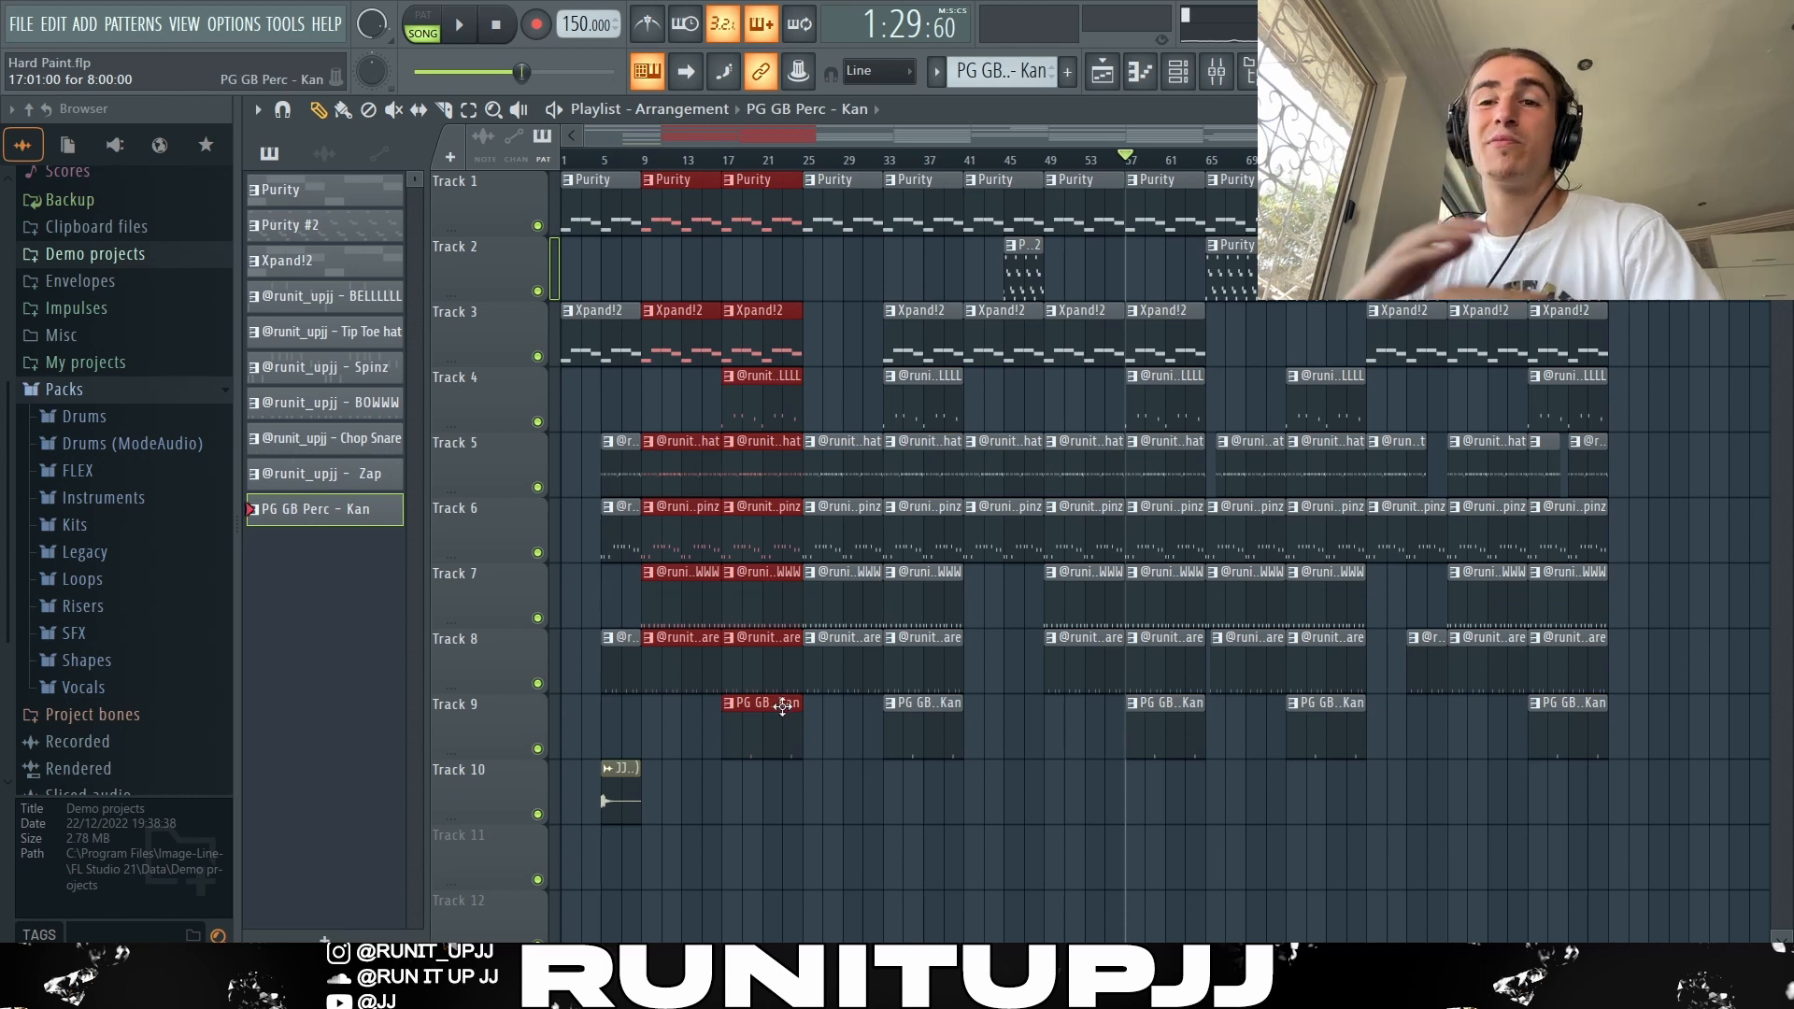
left_click(970, 781, "ctrl")
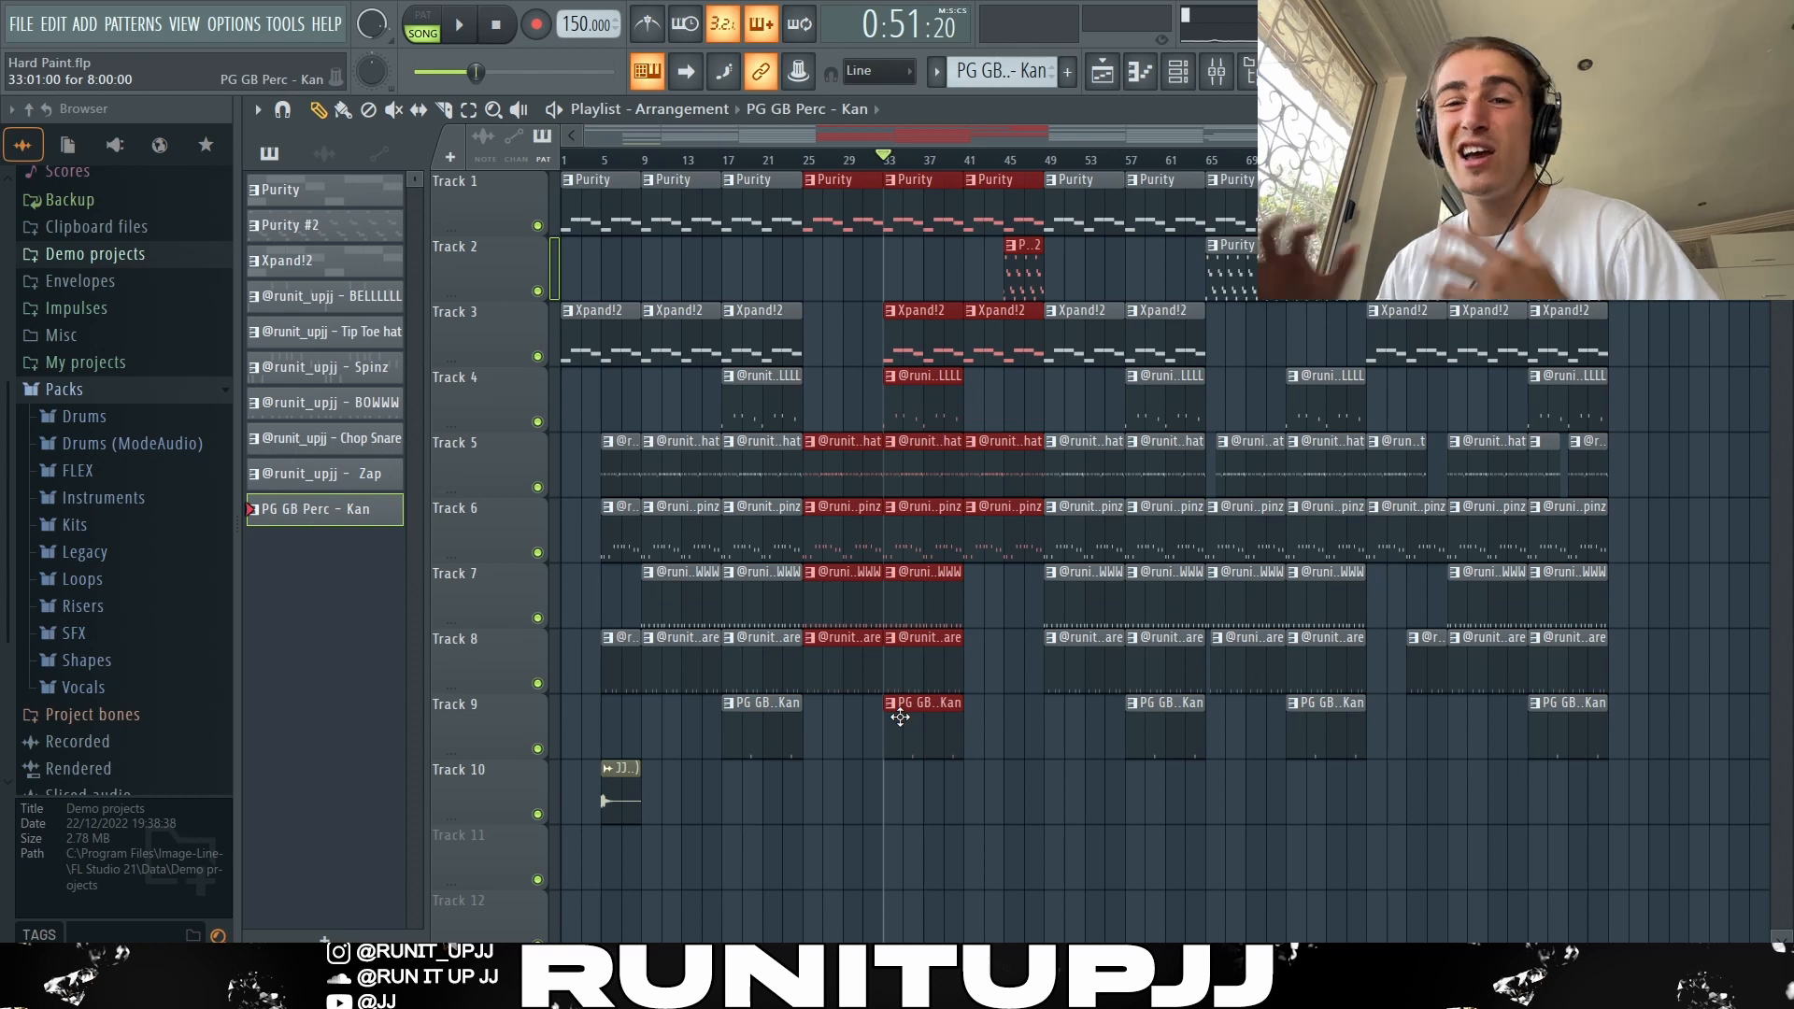
double_click(990, 626)
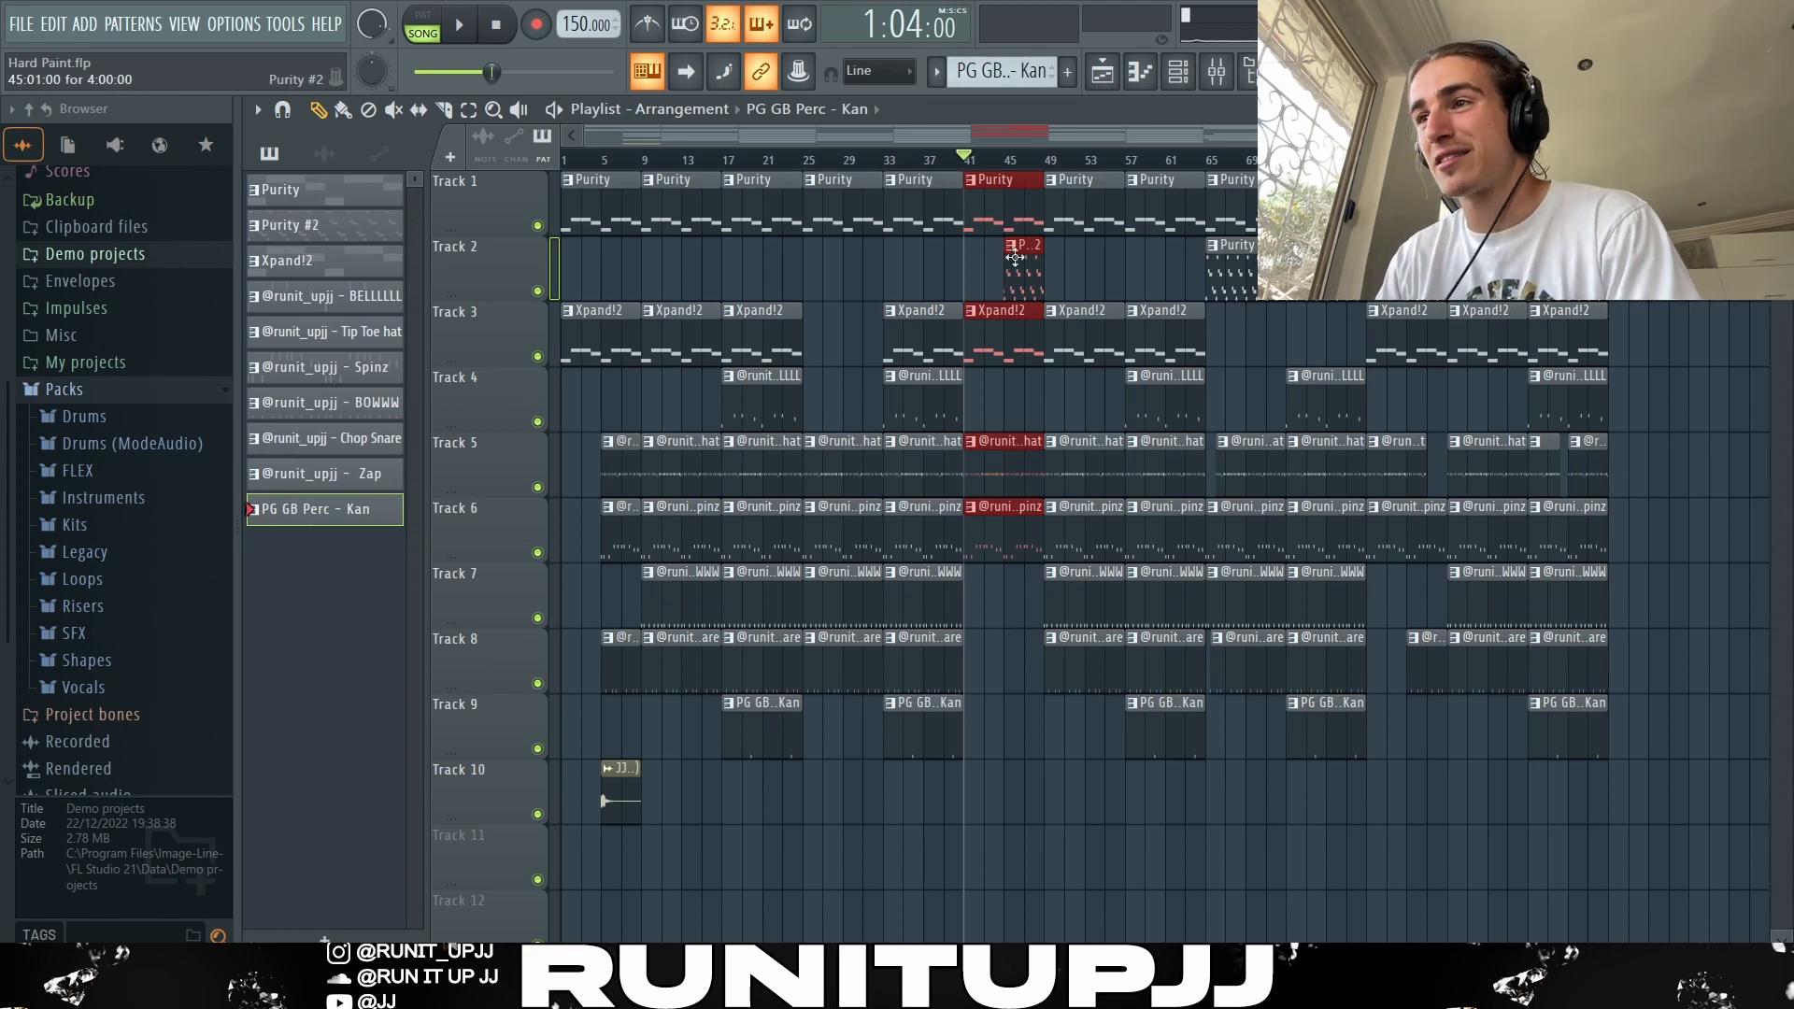
Highlight the second half of the arrangement section by section: bars 49 to 64, 65 to 88 and 89 to 104
left_click_drag(1065, 204, 1134, 794)
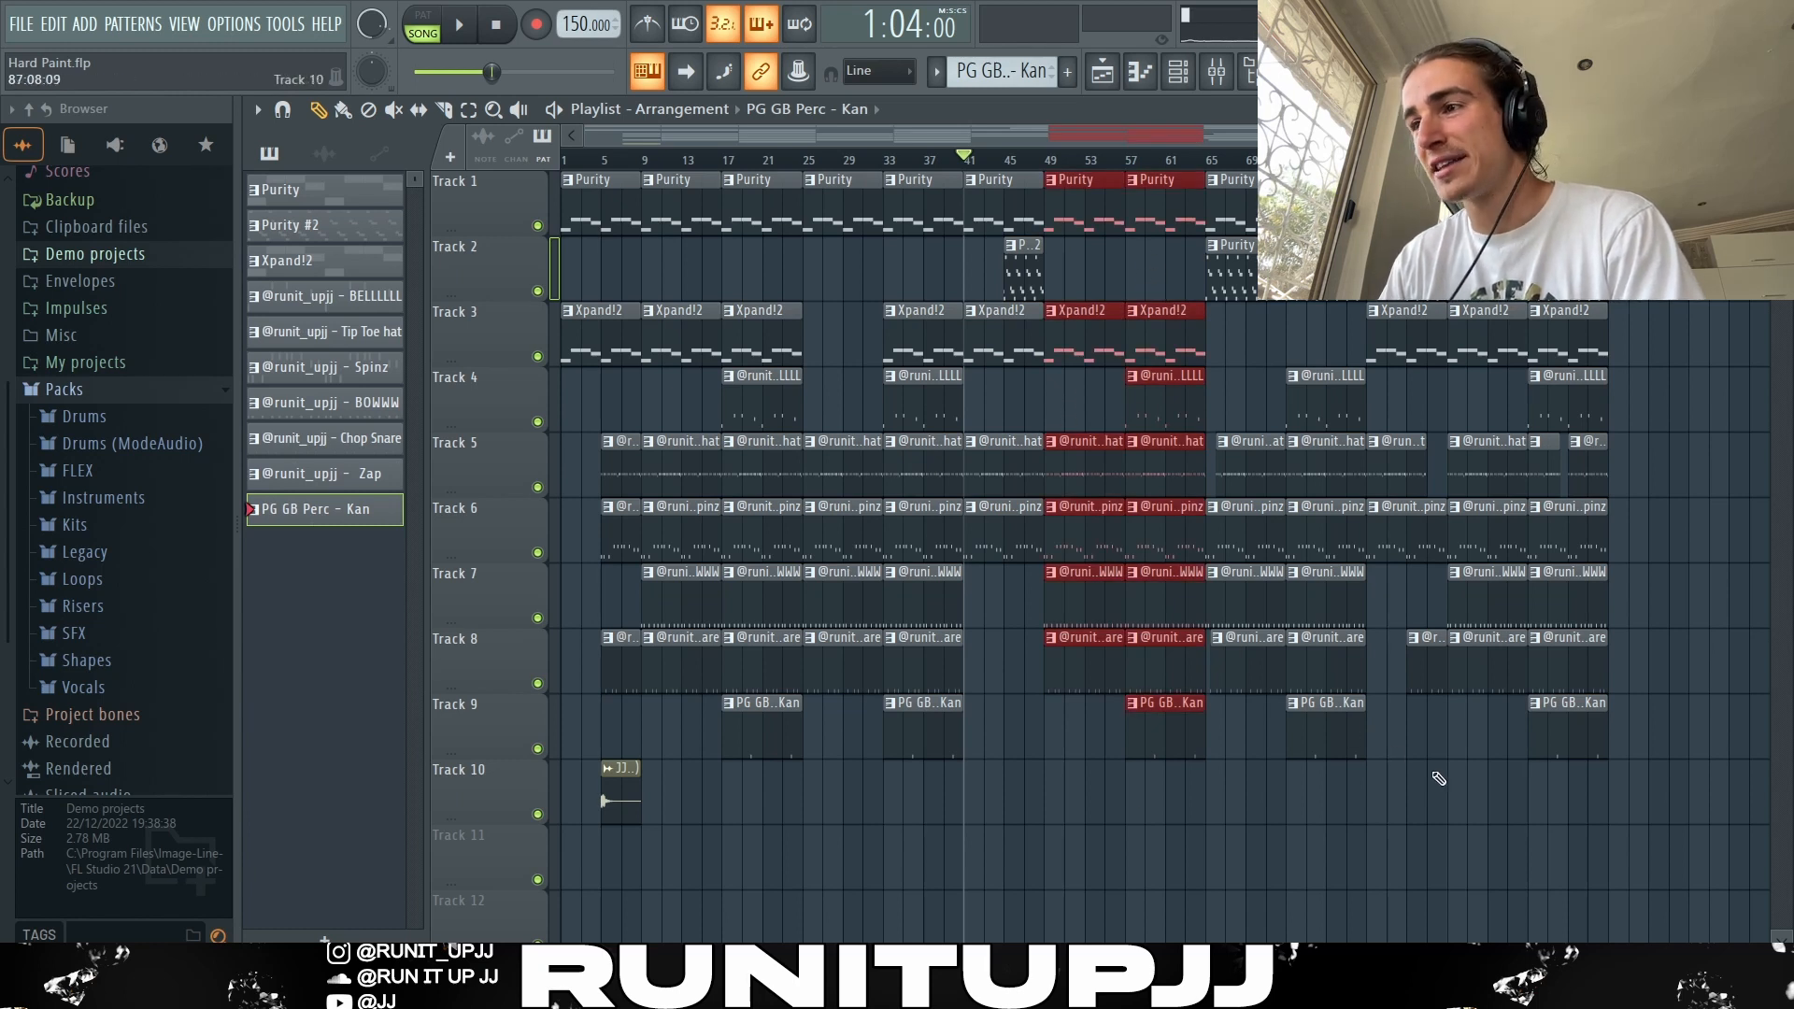
left_click_drag(1439, 778, 1252, 247)
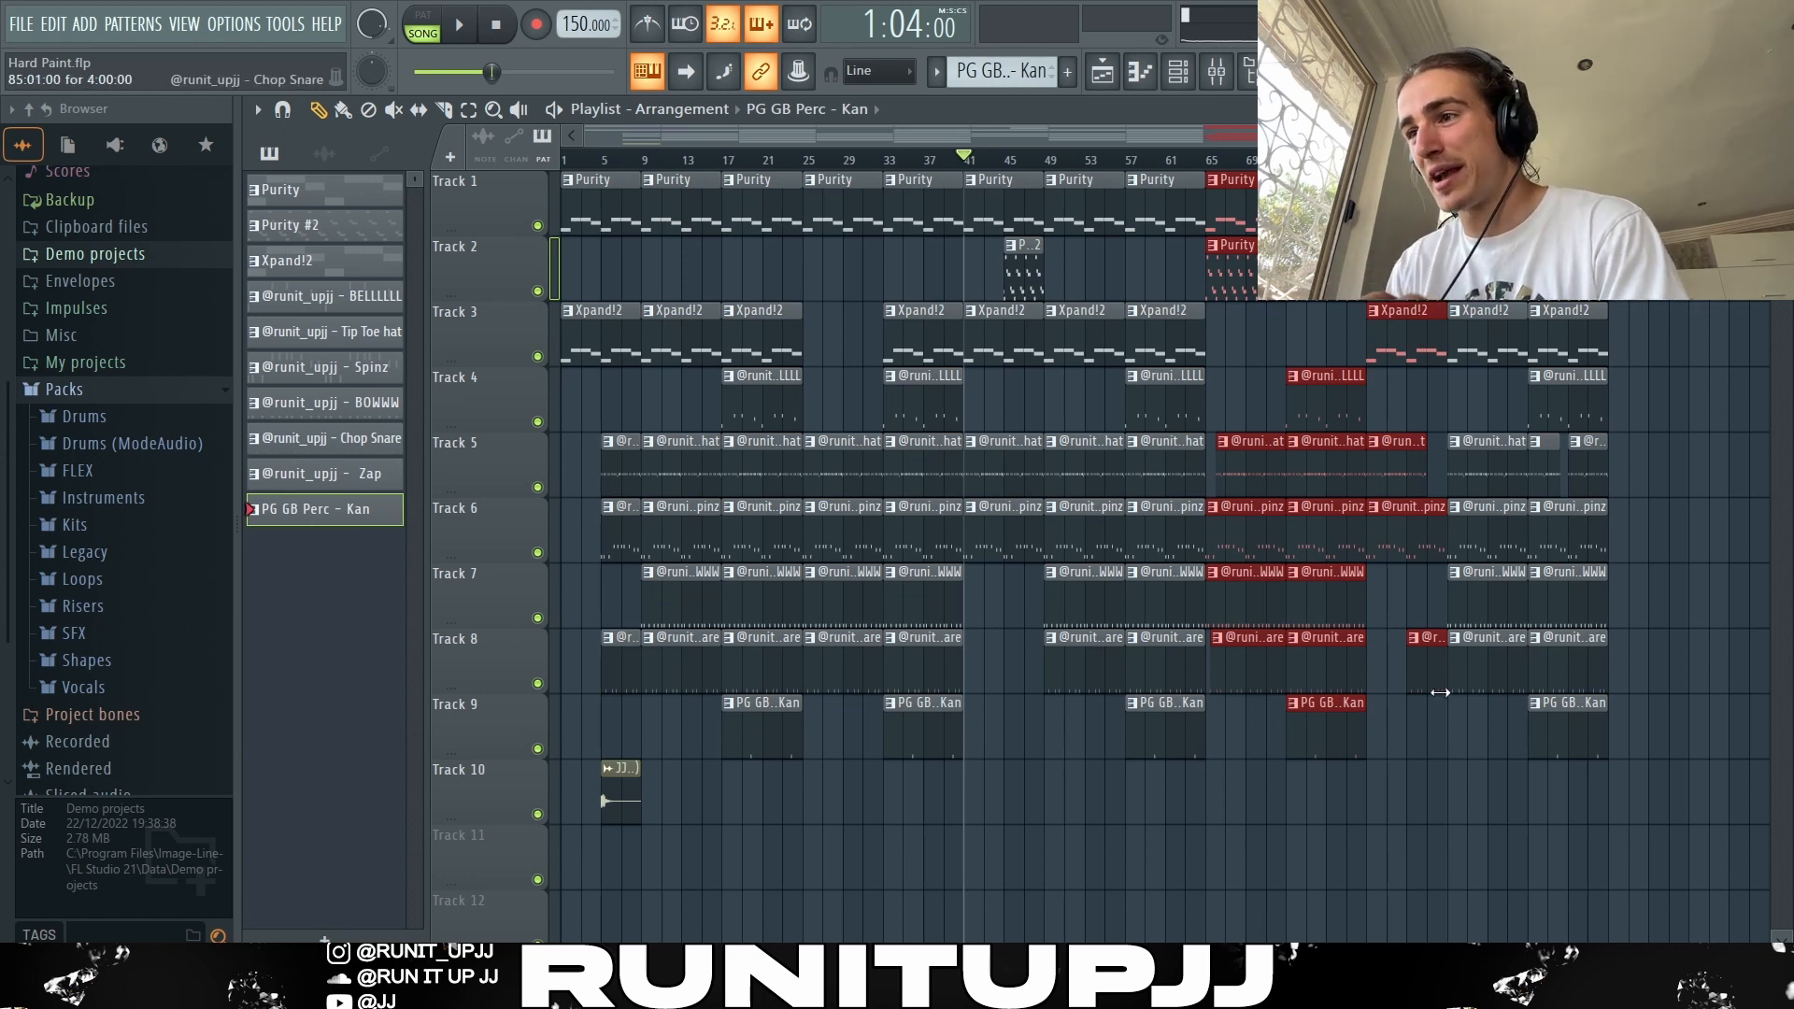
left_click_drag(1450, 776, 1648, 311)
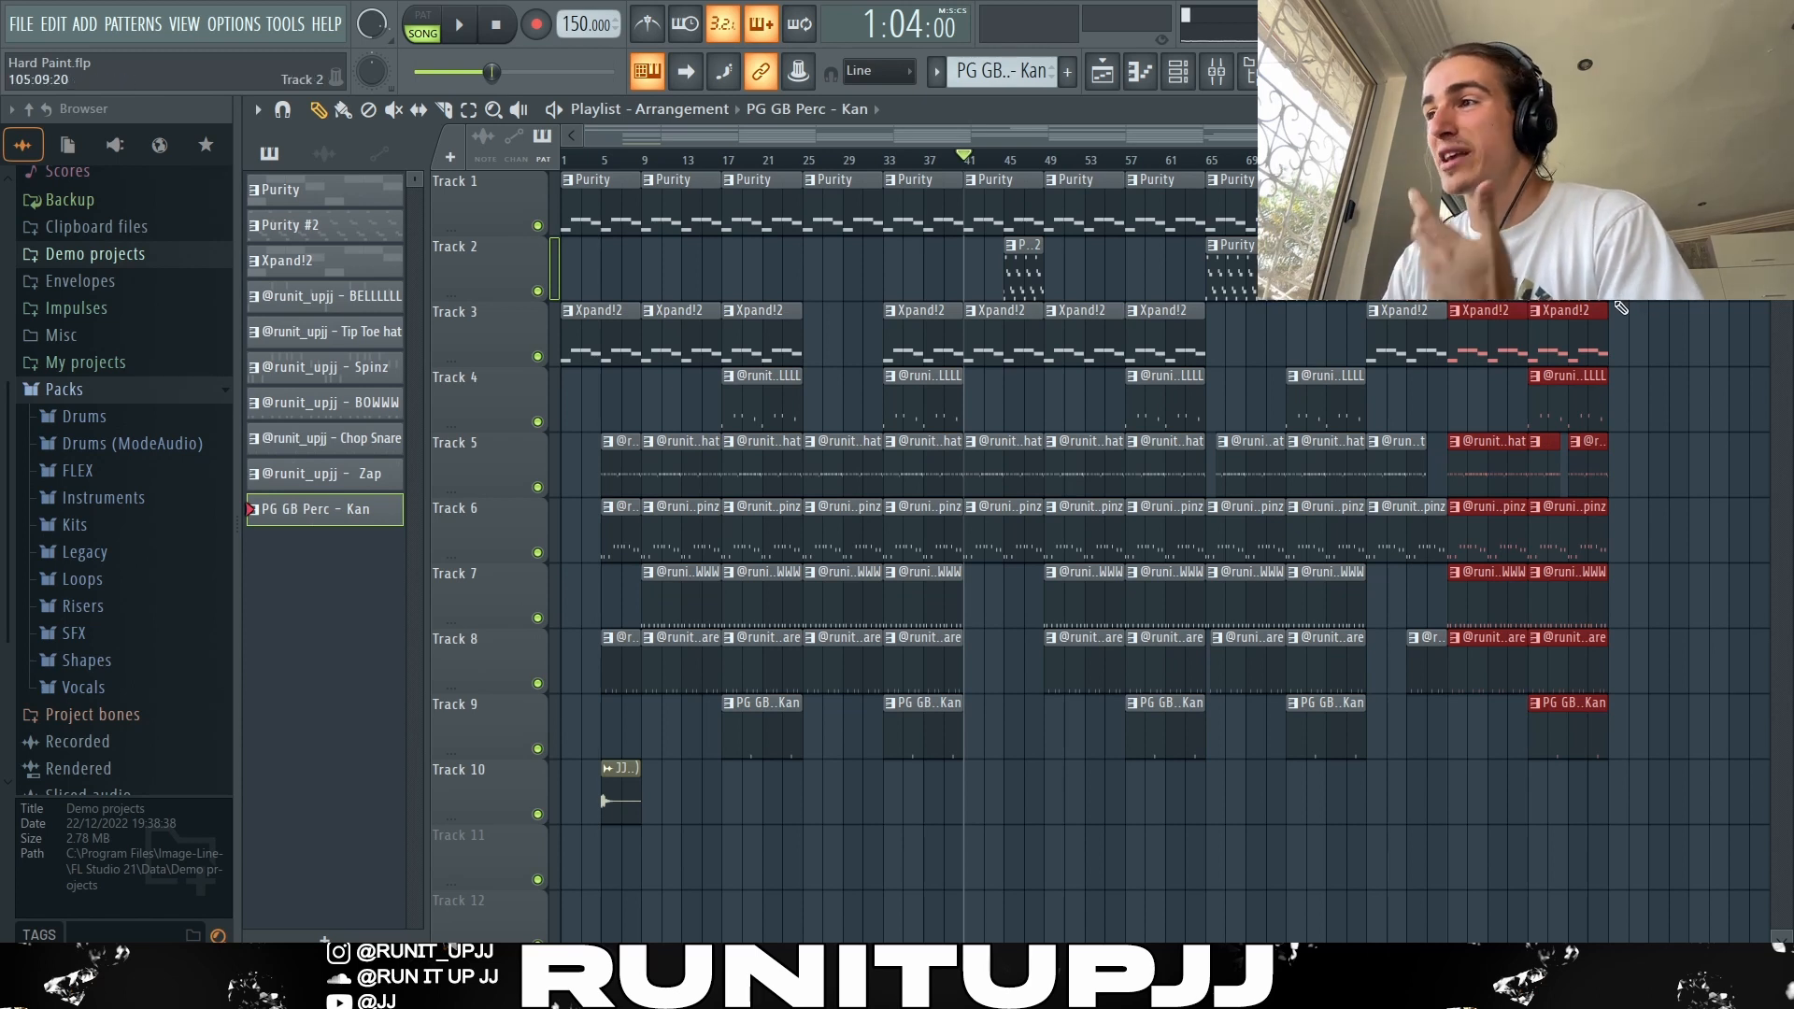
left_click(1644, 300)
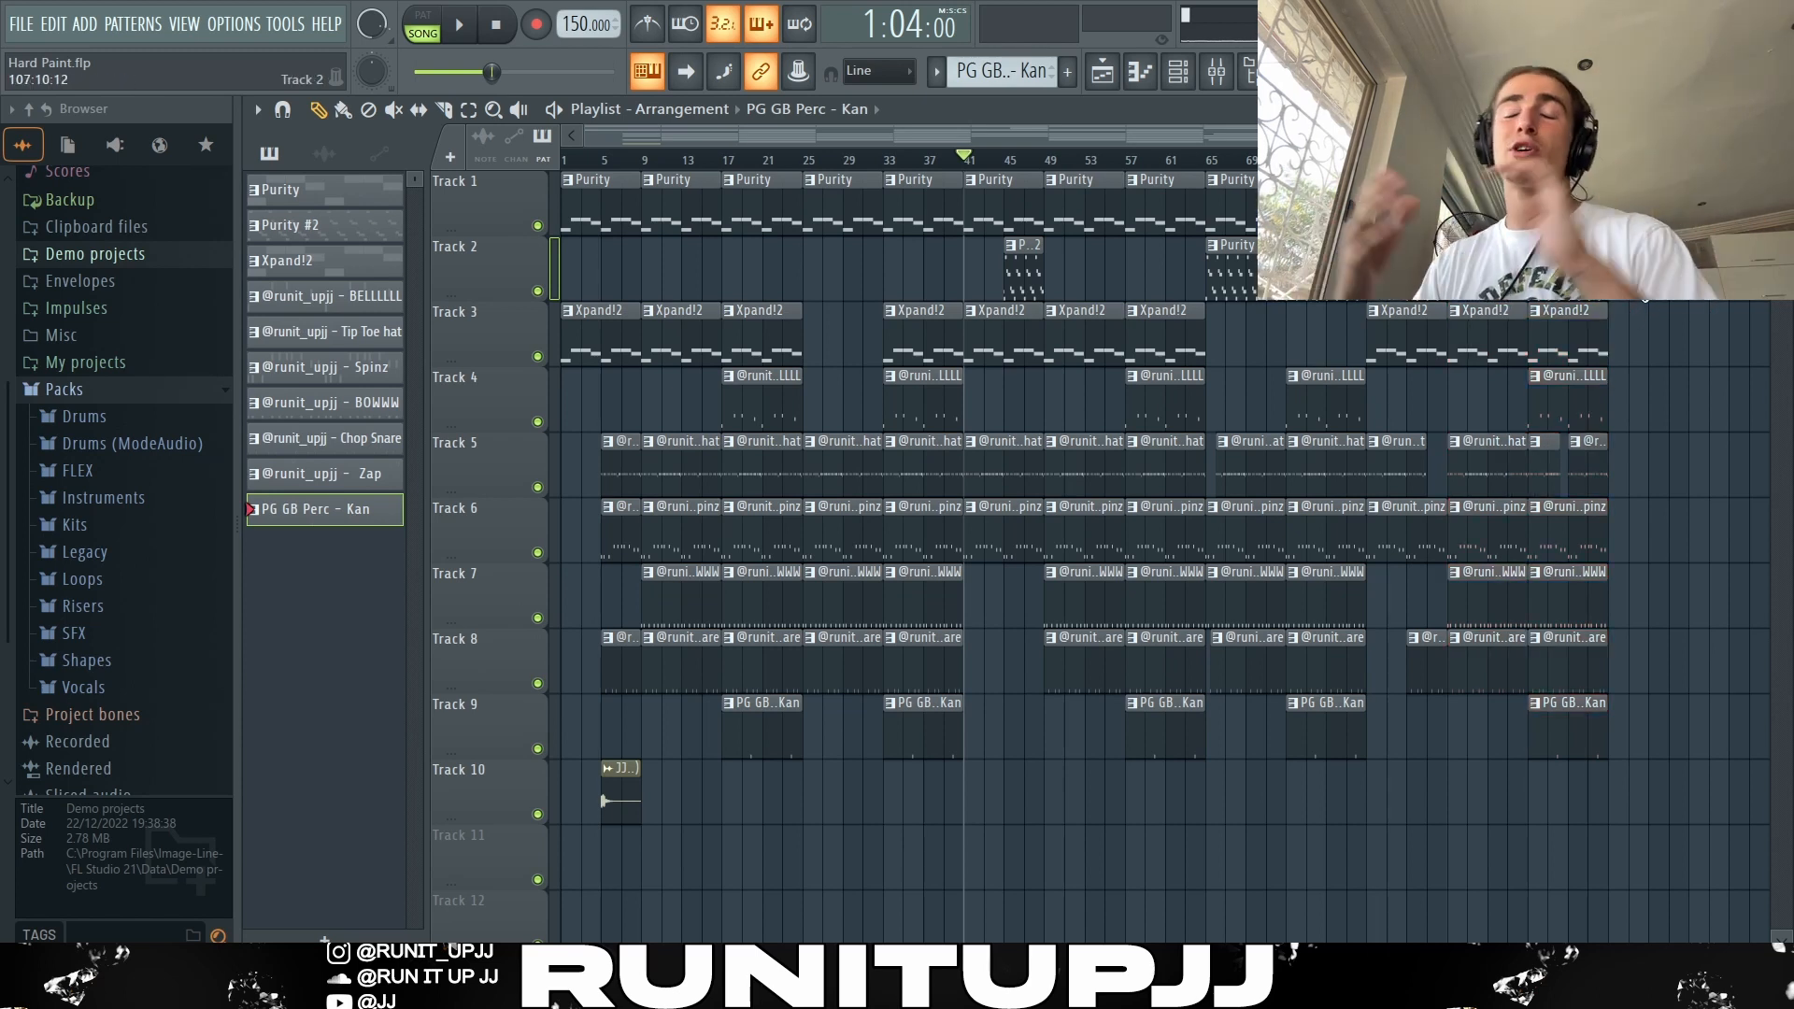